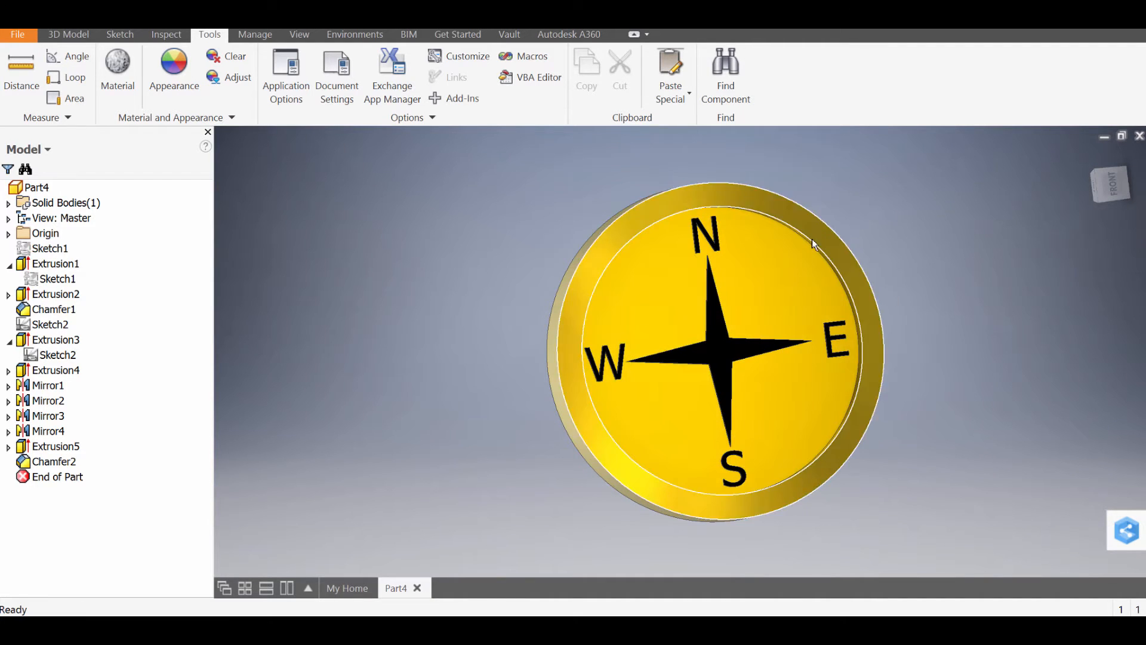
# Step: Examine the finished compass model and the reference photo of a brass compass
pyautogui.keyDown('shift'); pyautogui.moveTo(934, 358); pyautogui.dragTo(893, 453, button='middle'); pyautogui.keyUp('shift')
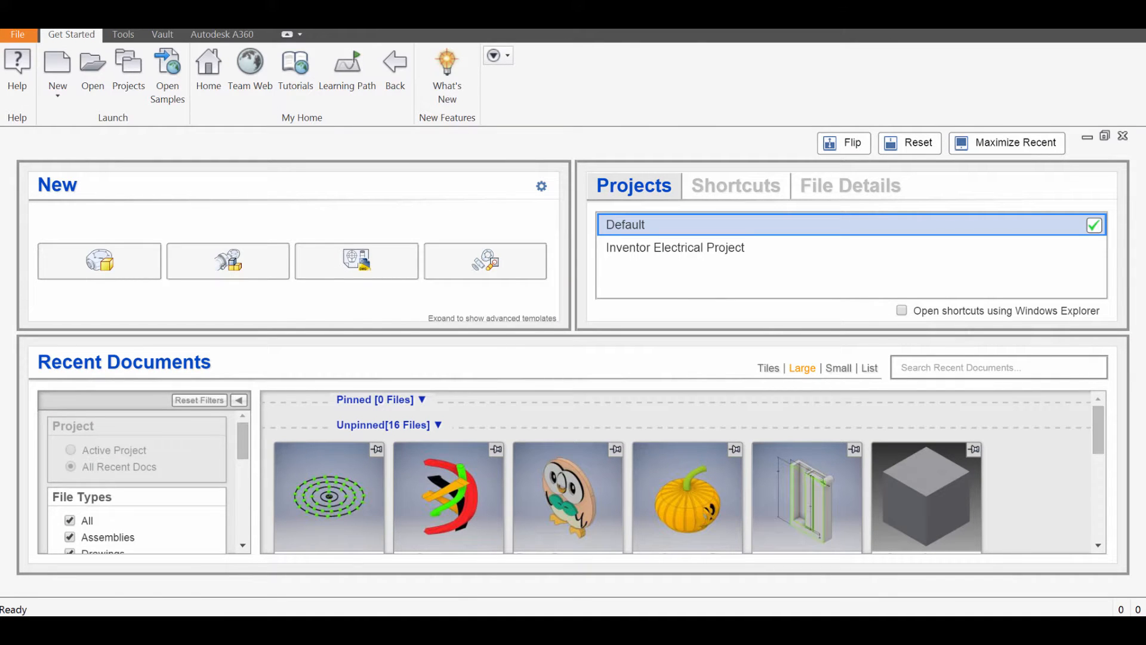
pyautogui.moveTo(1145, 173); pyautogui.dragTo(936, 62)
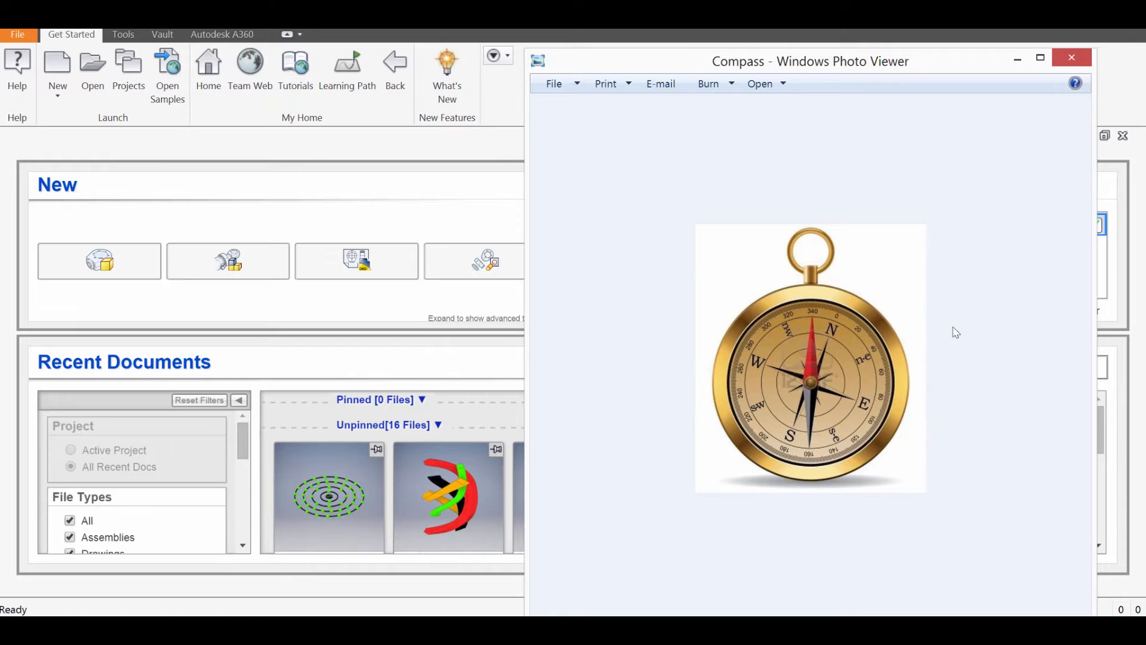
pyautogui.moveTo(934, 65); pyautogui.dragTo(1145, 74)
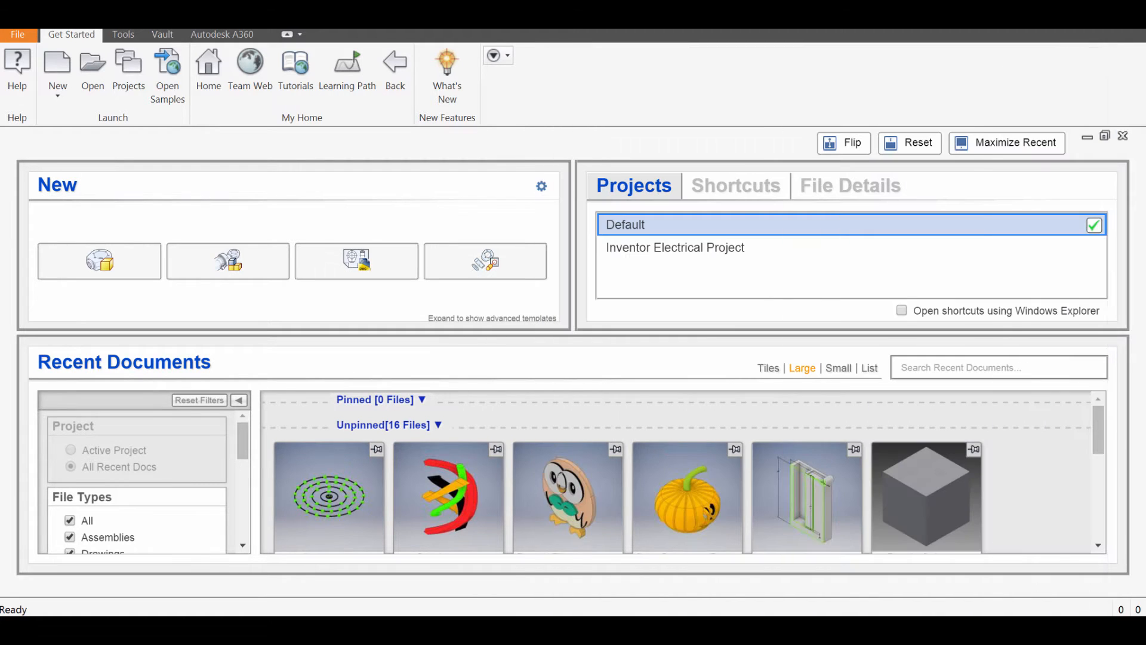
# Step: Create a new part and start a 2D sketch on the front origin plane
pyautogui.click(21, 35)
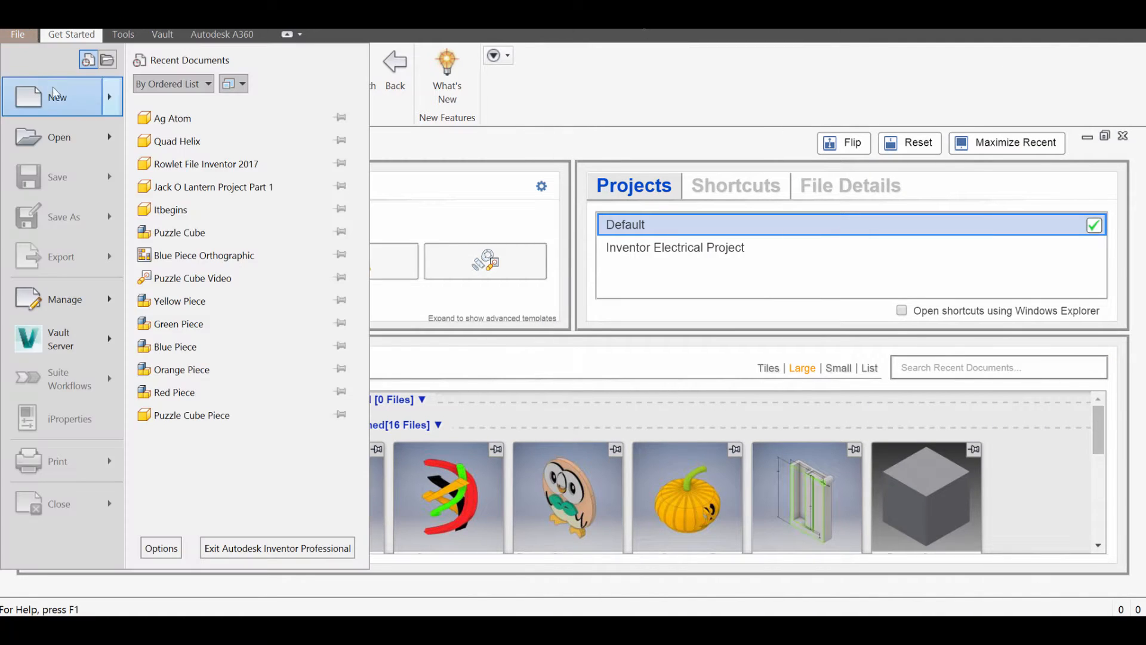
pyautogui.click(36, 96)
pyautogui.doubleClick(530, 136)
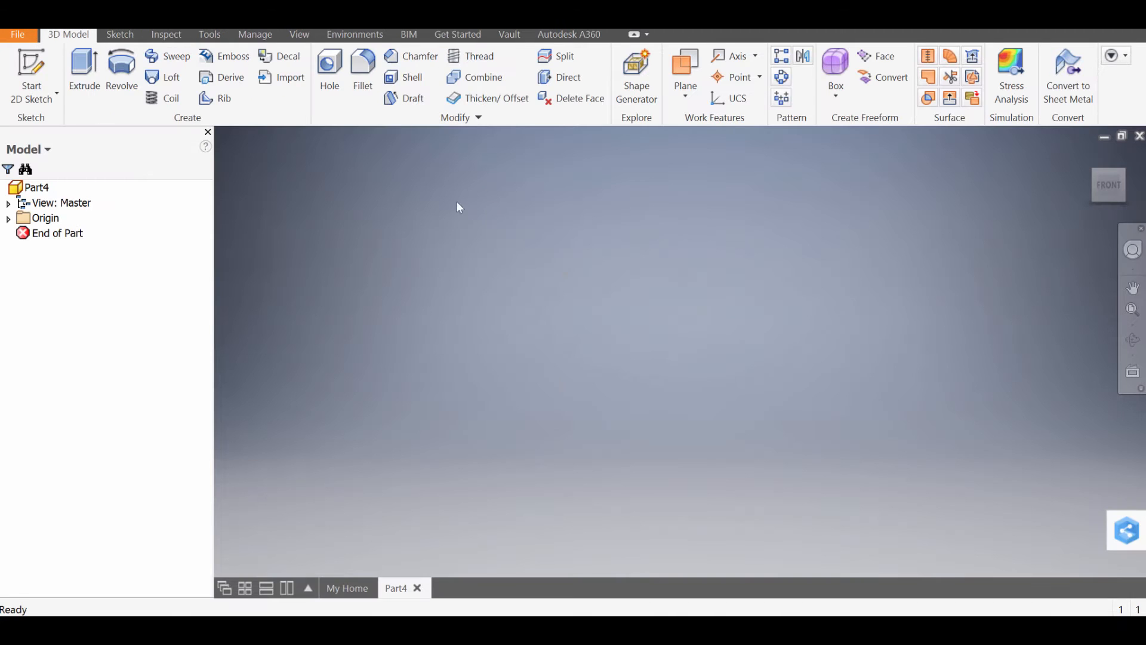
pyautogui.click(31, 69)
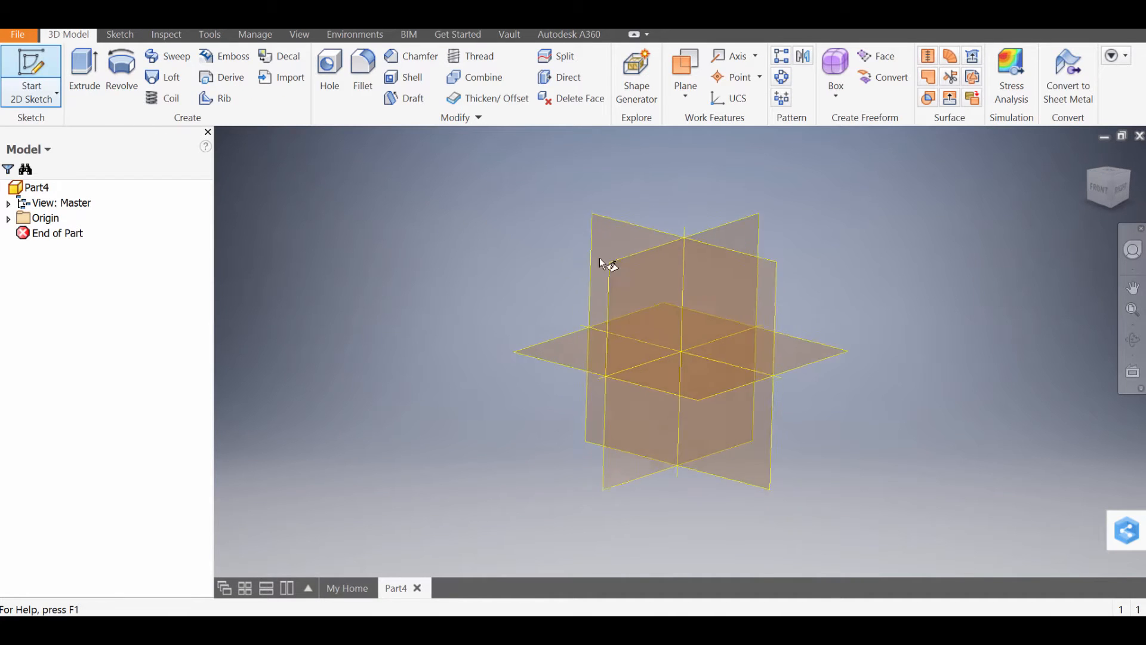
pyautogui.click(705, 296)
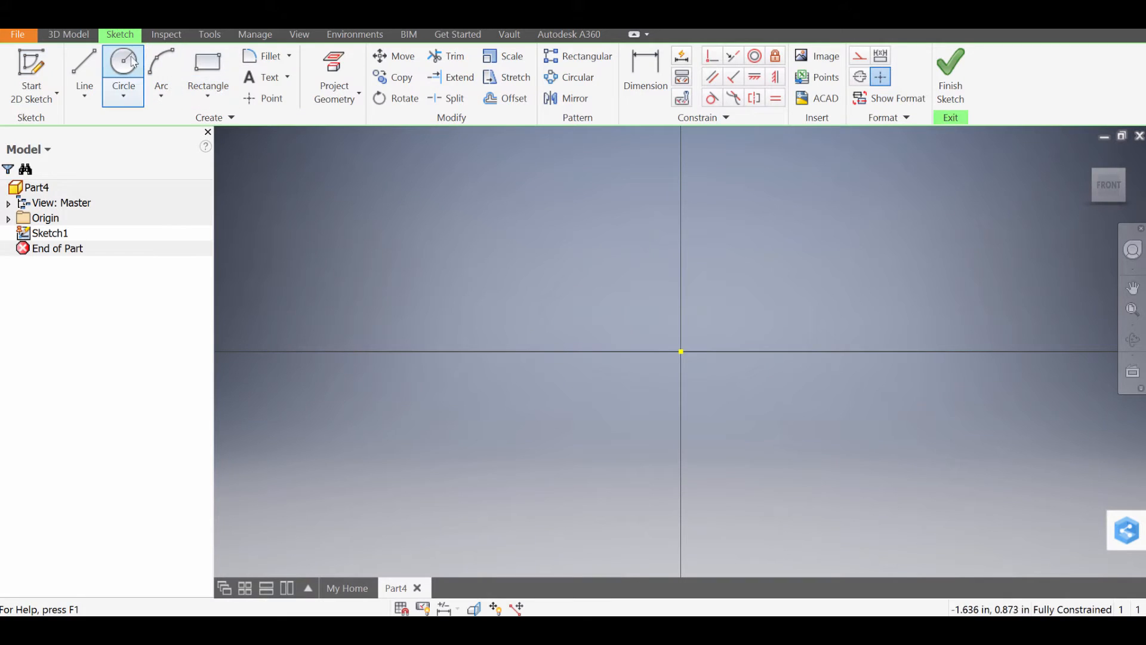
# Step: Sketch a circle with a 1 in diameter centred on the origin
pyautogui.click(124, 68)
pyautogui.click(681, 351)
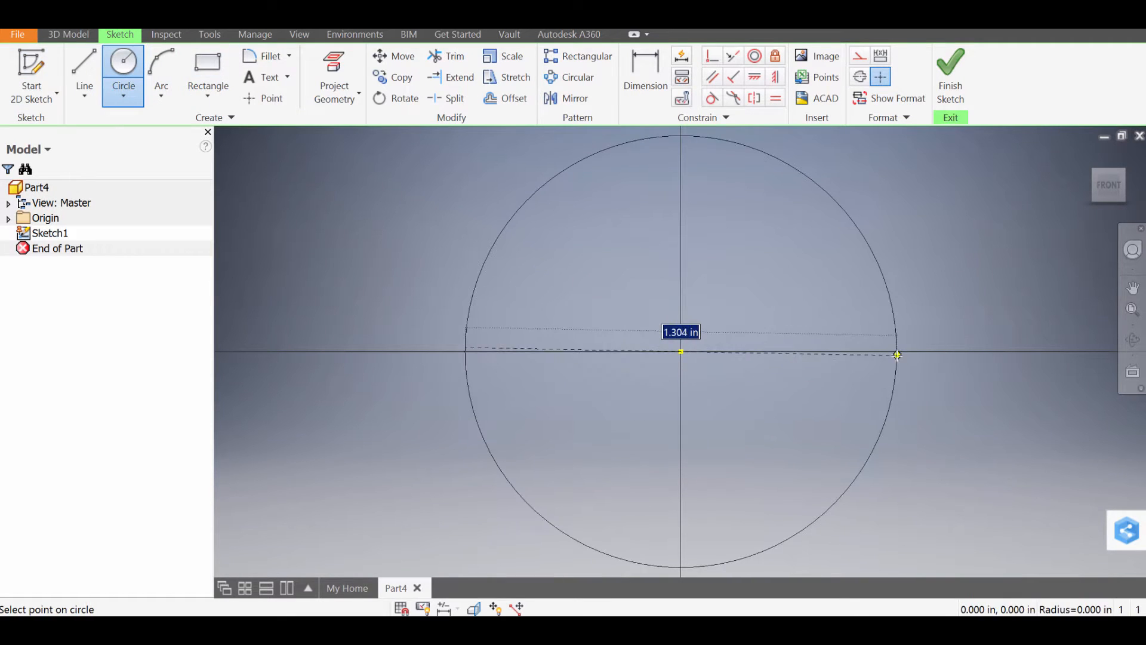
pyautogui.write('1')
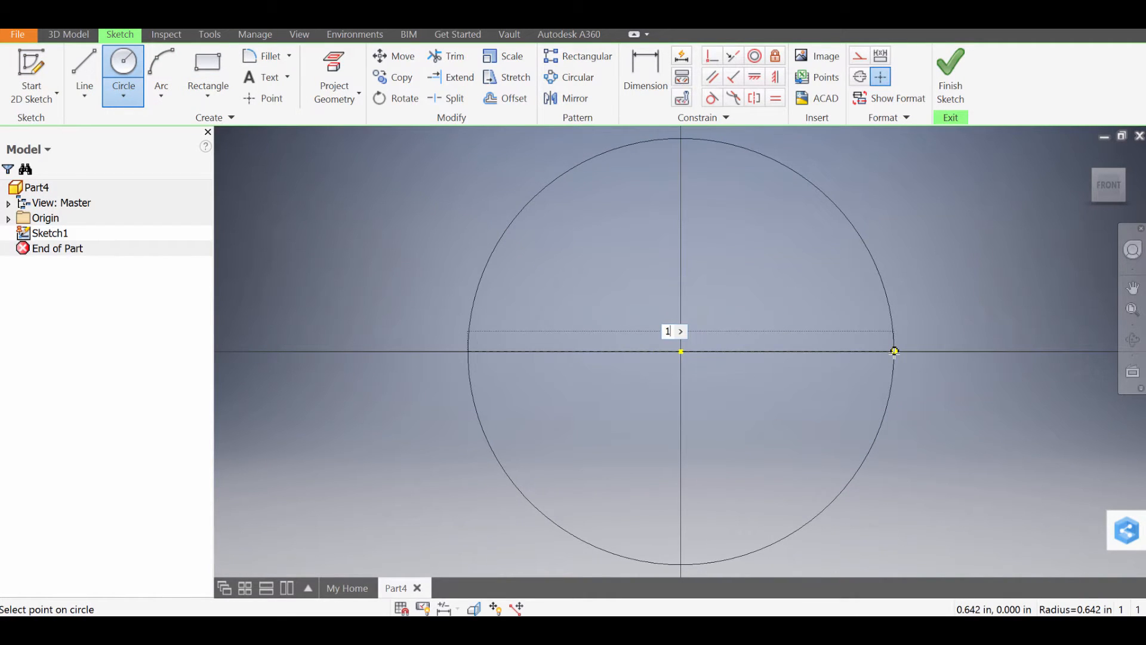
pyautogui.press('Return')
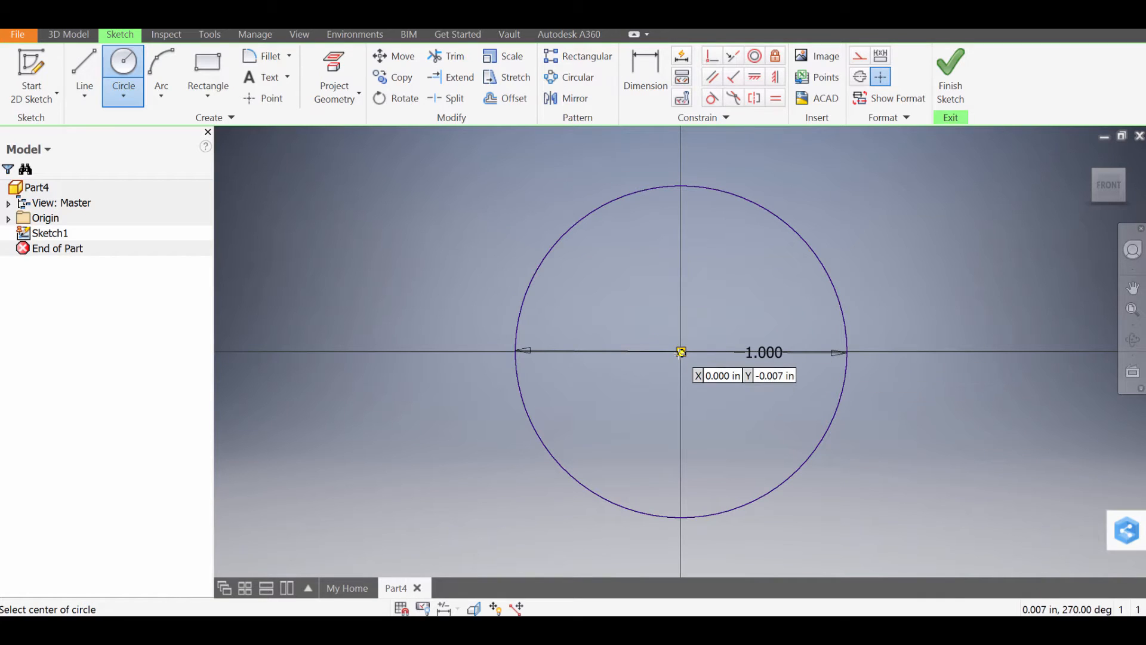
pyautogui.press('Escape')
# Step: Add two concentric circles at the origin with diameters of 1.5 in and 1.75 in, and finish the sketch
pyautogui.click(123, 73)
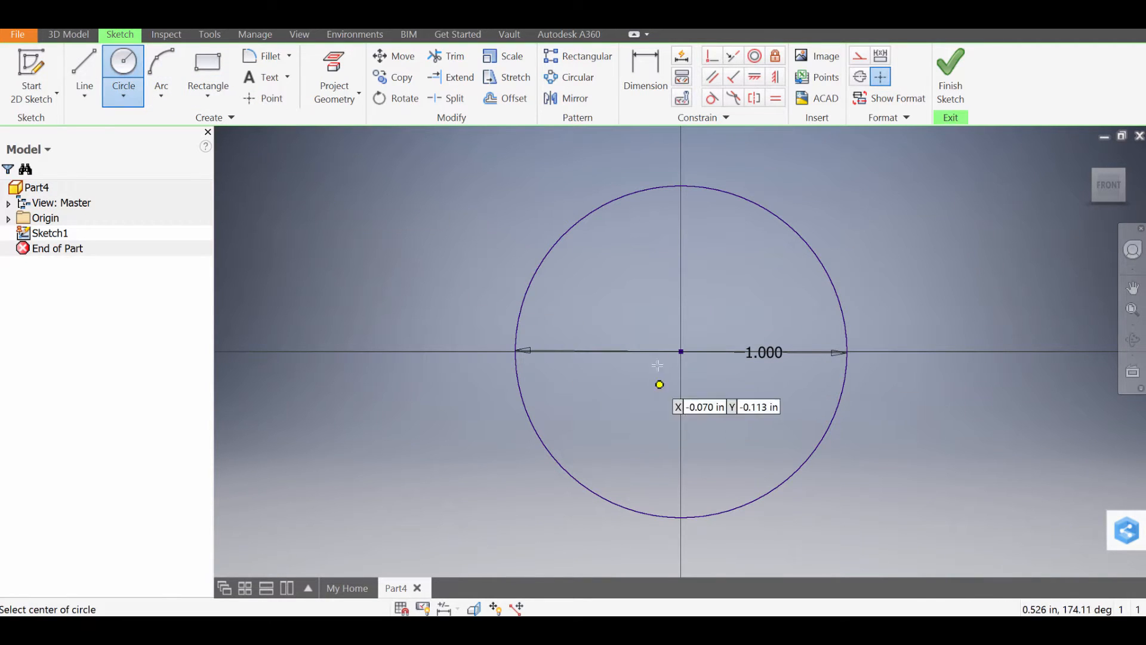
pyautogui.click(681, 353)
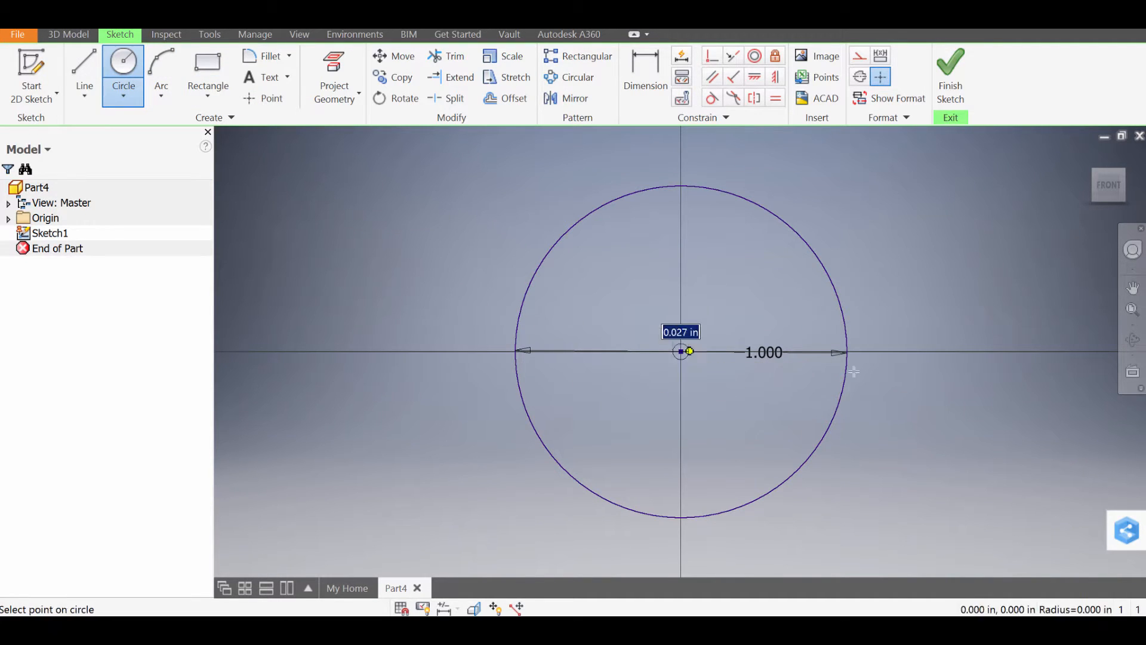
pyautogui.write('1.5')
pyautogui.press('Return')
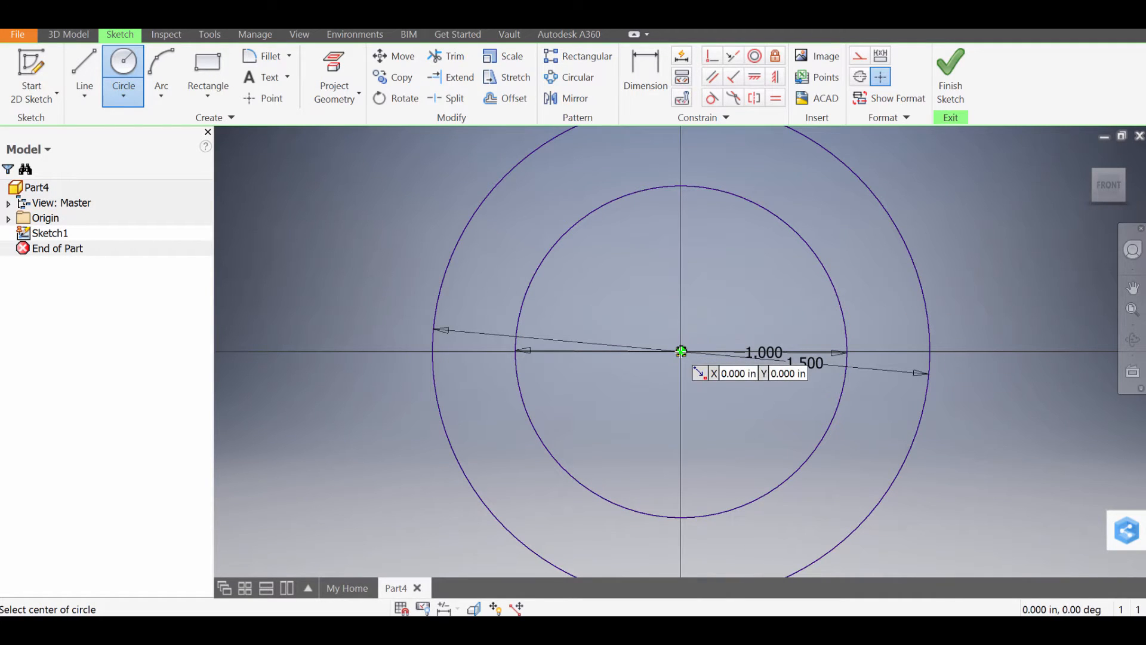
pyautogui.click(681, 352)
pyautogui.write('1')
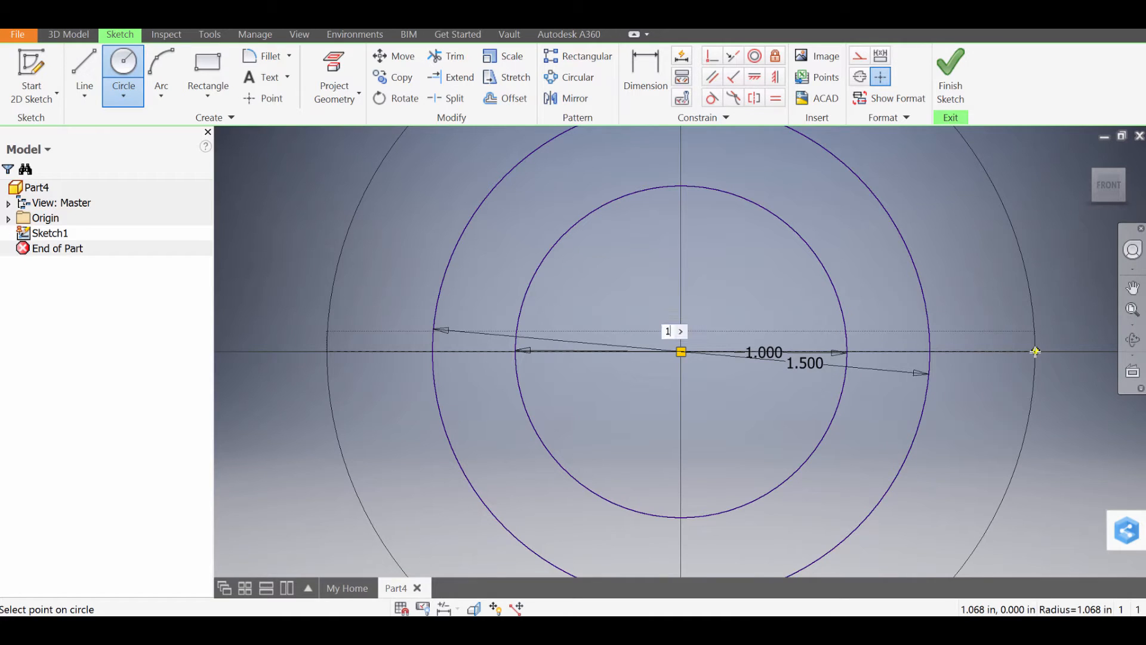
pyautogui.write('.75')
pyautogui.press('Return')
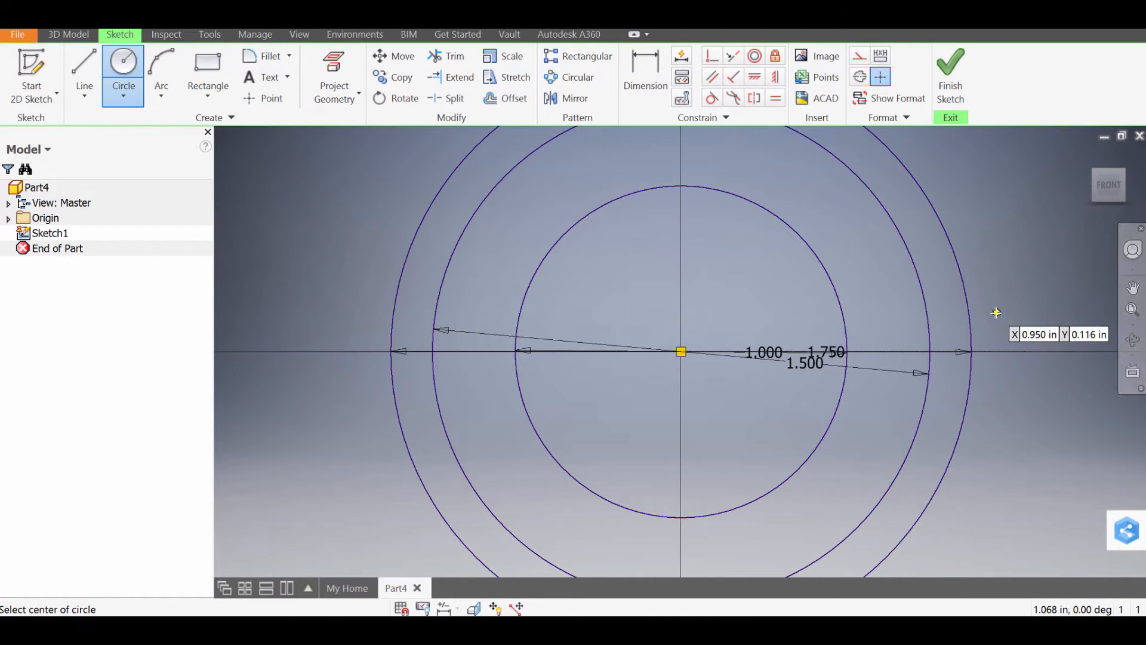
pyautogui.click(950, 65)
# Step: Extrude the outer ring between the 1.5 in and 1.75 in circles by 0.25 in
pyautogui.click(84, 71)
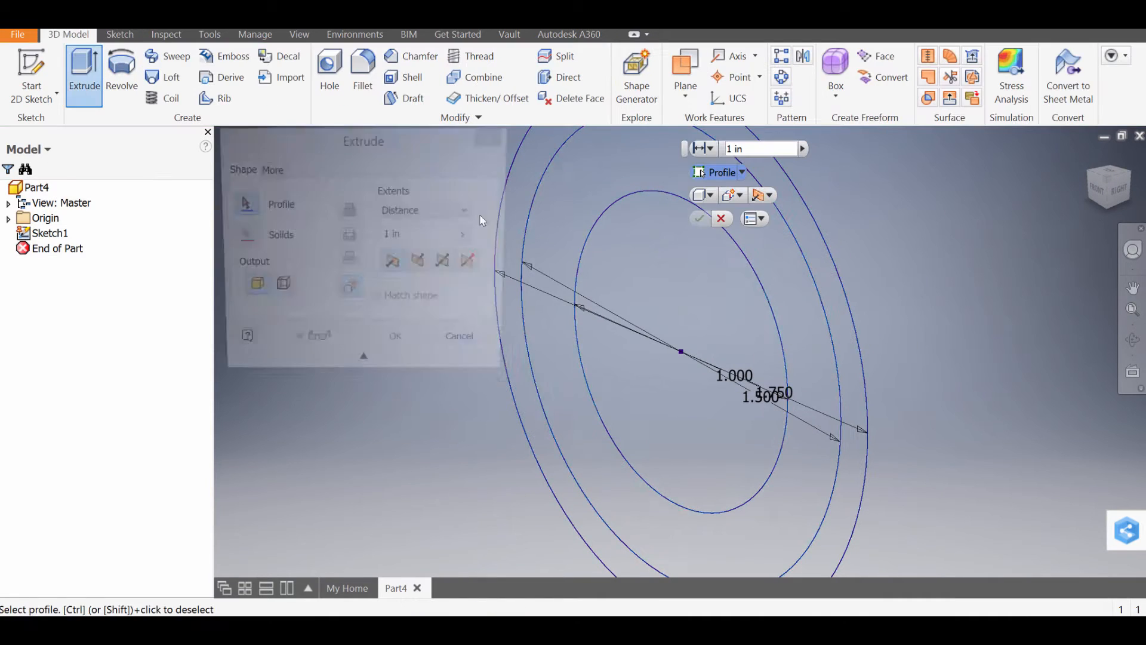
pyautogui.click(912, 292)
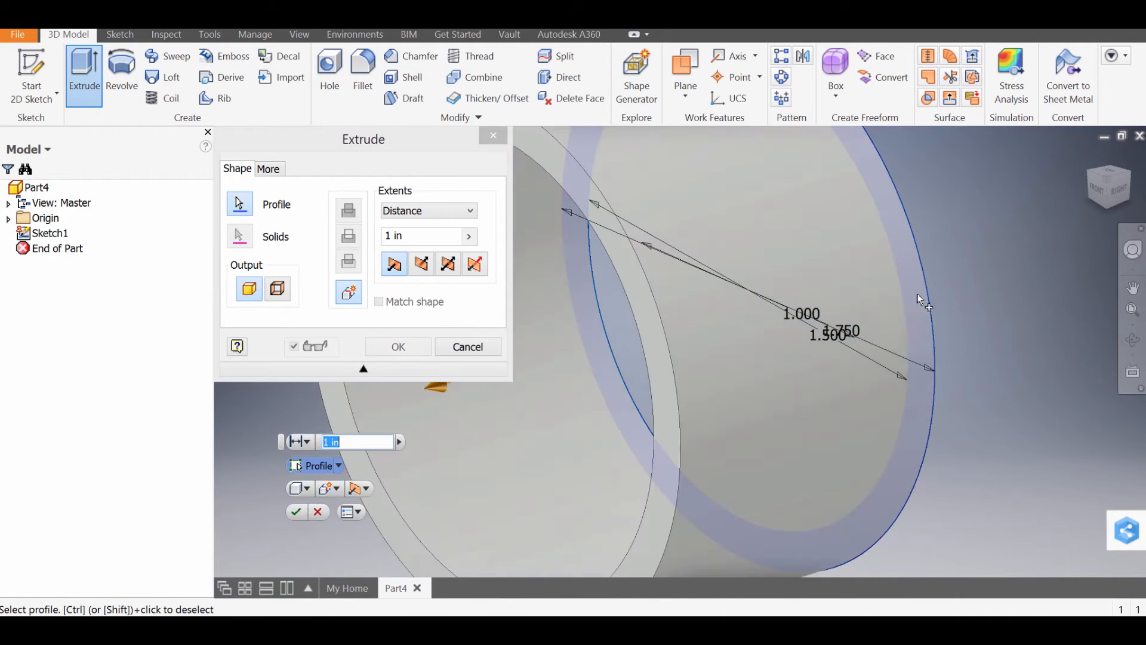
pyautogui.keyDown('shift'); pyautogui.moveTo(889, 365); pyautogui.dragTo(714, 284, button='middle'); pyautogui.keyUp('shift')
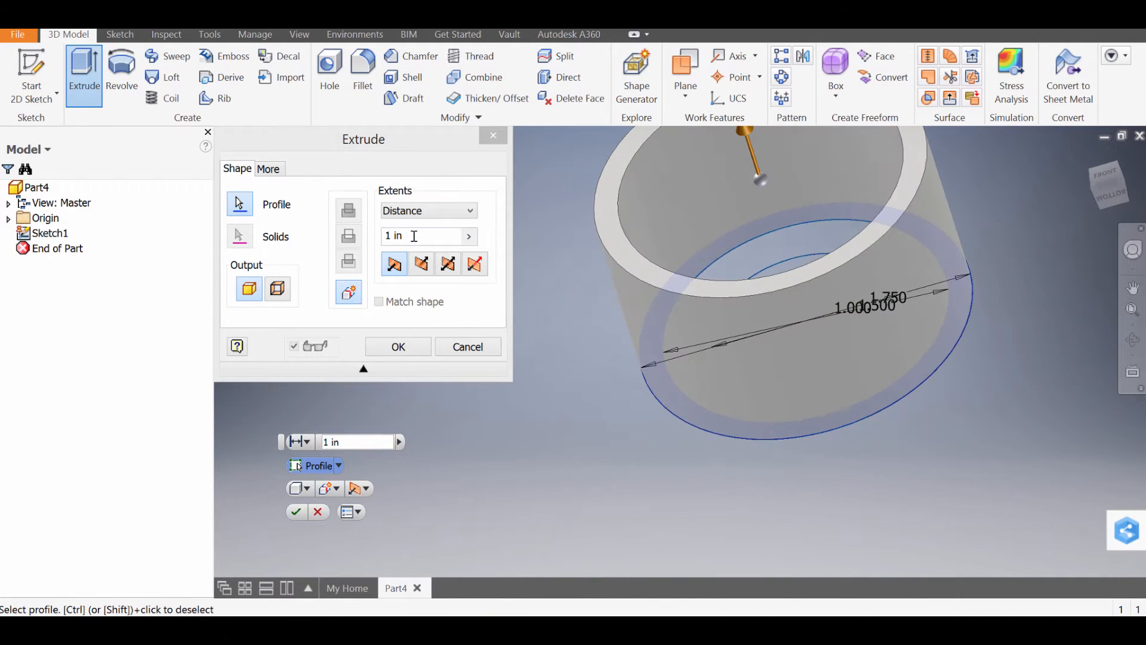
pyautogui.click(390, 239)
pyautogui.write('.25')
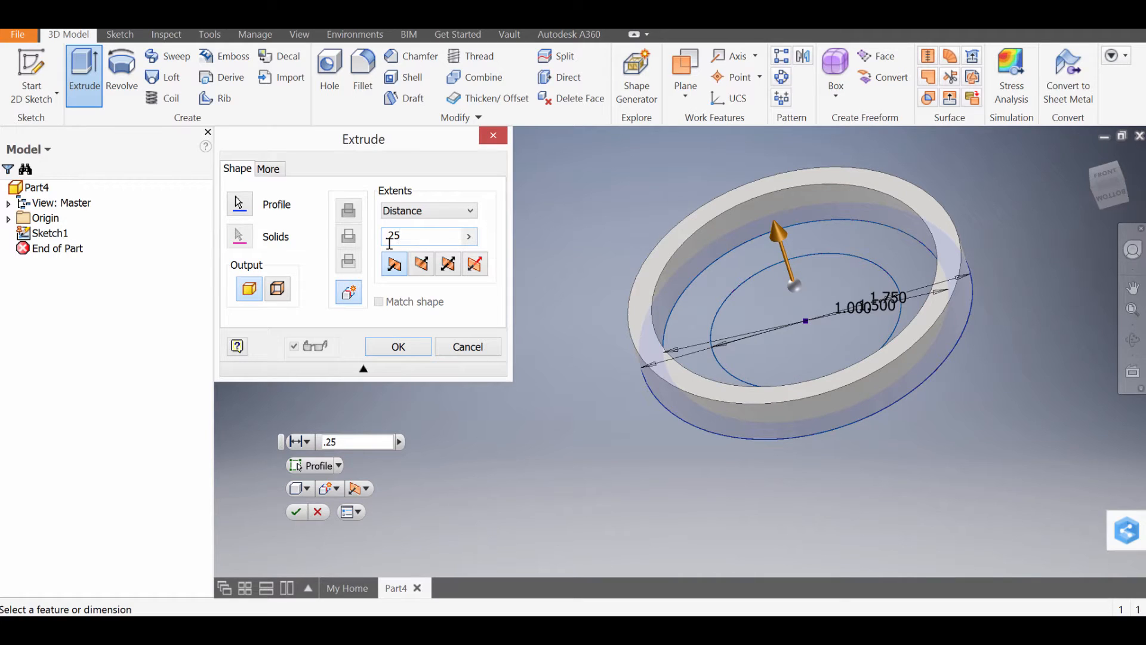
pyautogui.moveTo(787, 442); pyautogui.dragTo(777, 491, button='middle')
pyautogui.moveTo(757, 454)
pyautogui.keyDown('shift'); pyautogui.mouseDown(button='middle')
pyautogui.moveTo(747, 430)
pyautogui.moveTo(758, 442)
pyautogui.mouseUp(button='middle'); pyautogui.keyUp('shift')
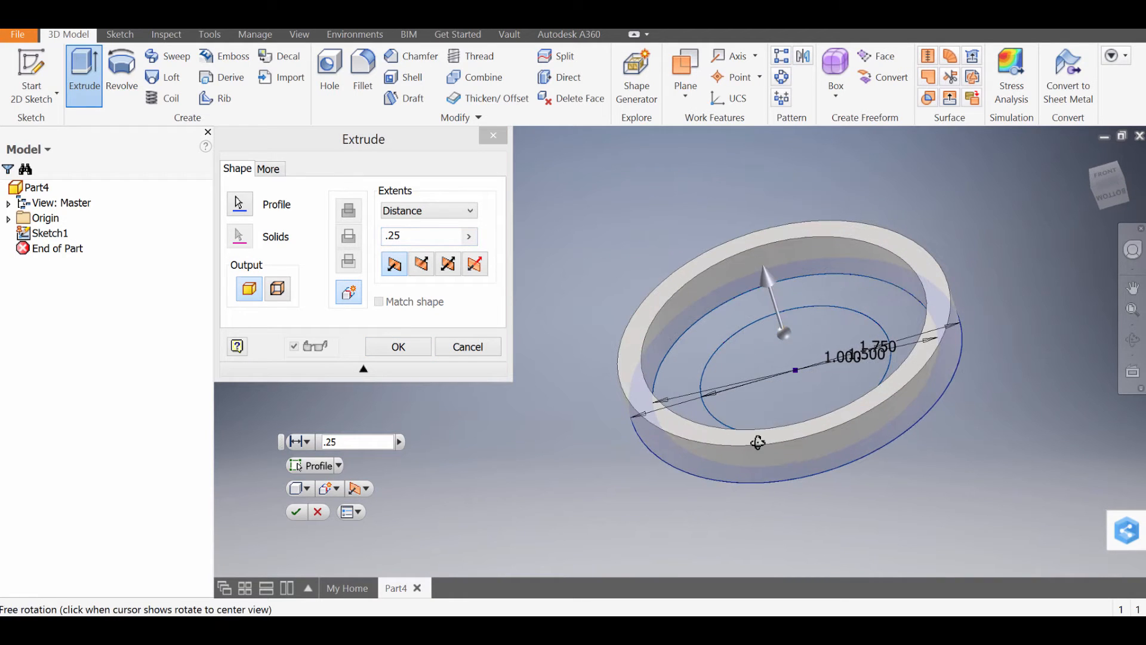
pyautogui.scroll(3, 730, 390)
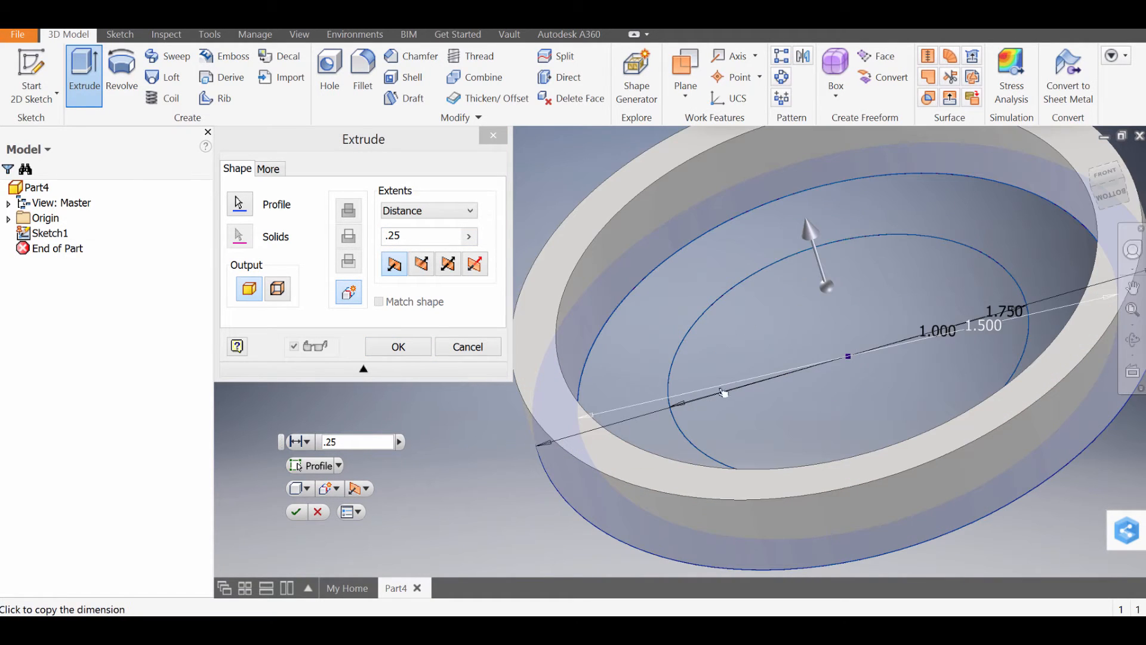
pyautogui.click(405, 354)
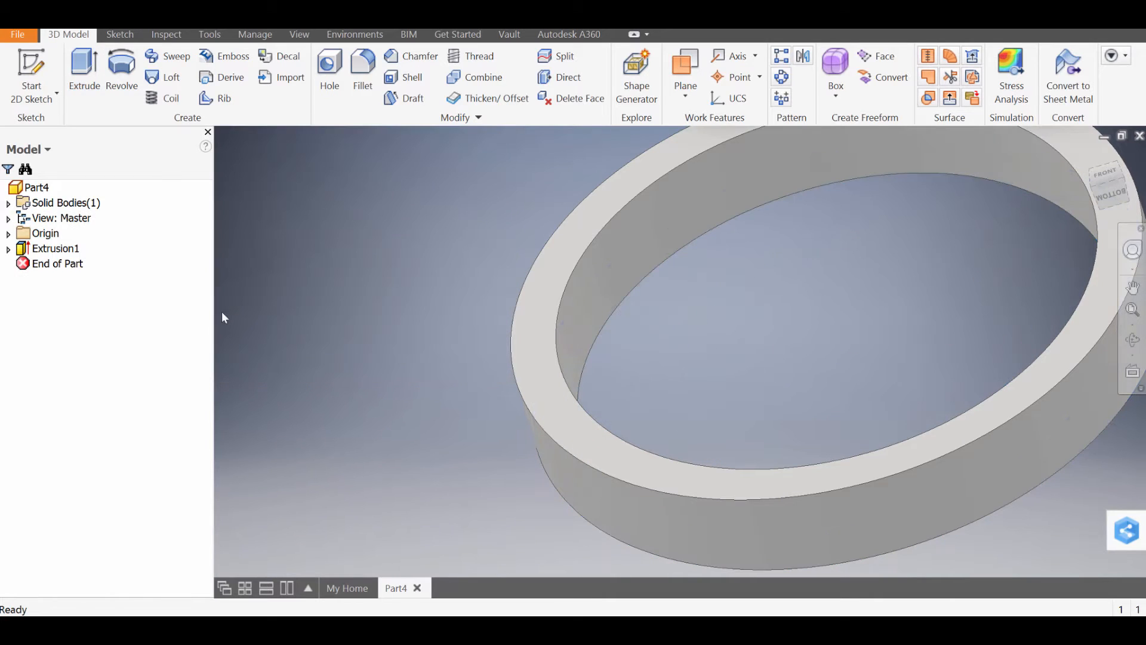
# Step: Make the sketch used by the ring extrusion visible again for reuse
pyautogui.click(50, 250)
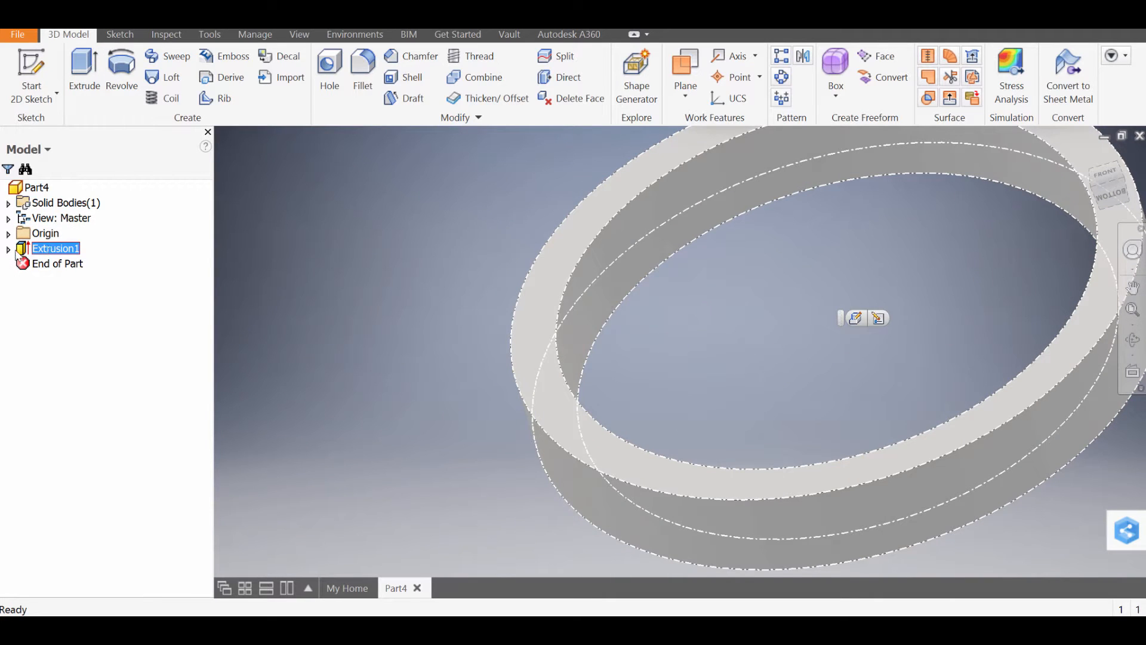
pyautogui.click(8, 249)
pyautogui.click(55, 267)
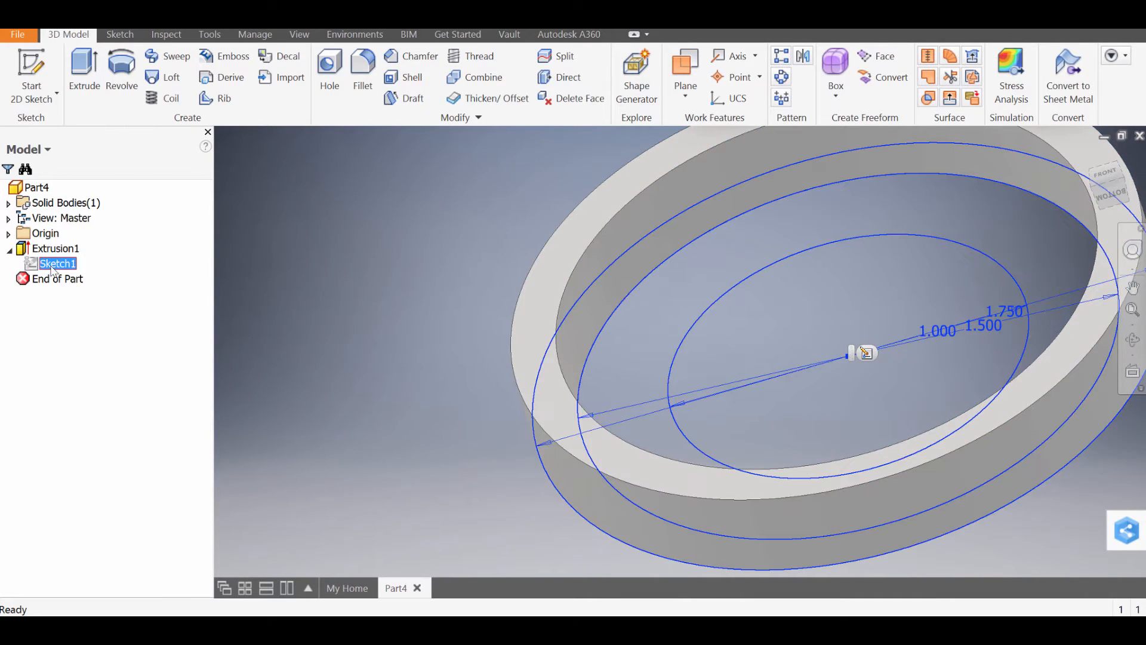
pyautogui.rightClick(53, 270)
pyautogui.click(84, 440)
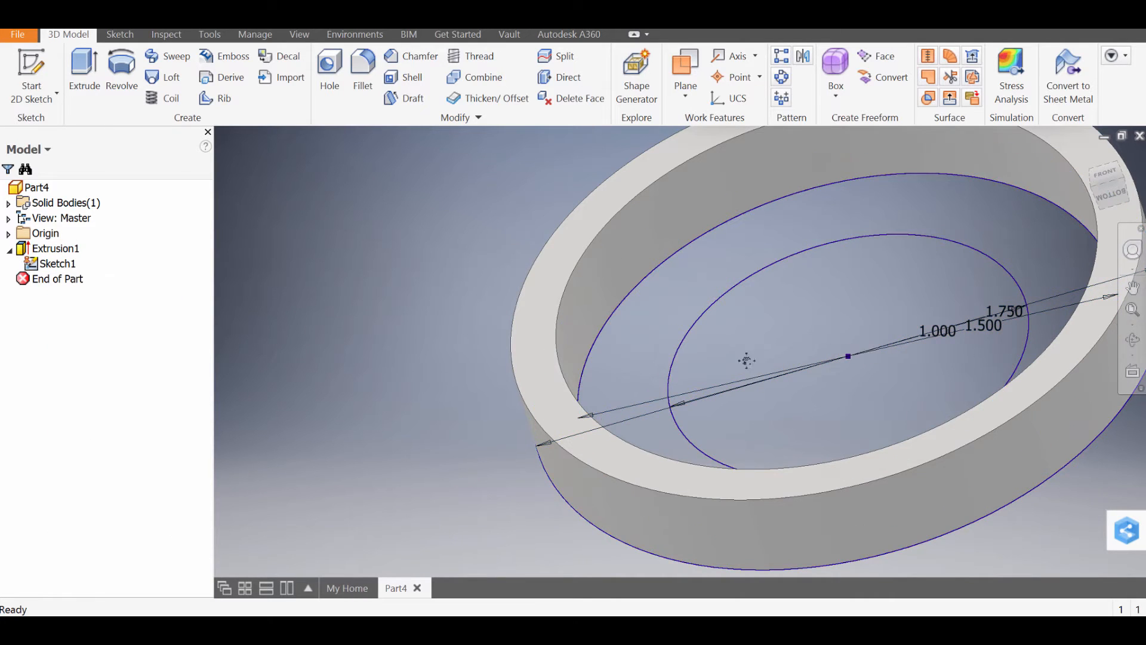
pyautogui.moveTo(746, 360); pyautogui.dragTo(697, 344)
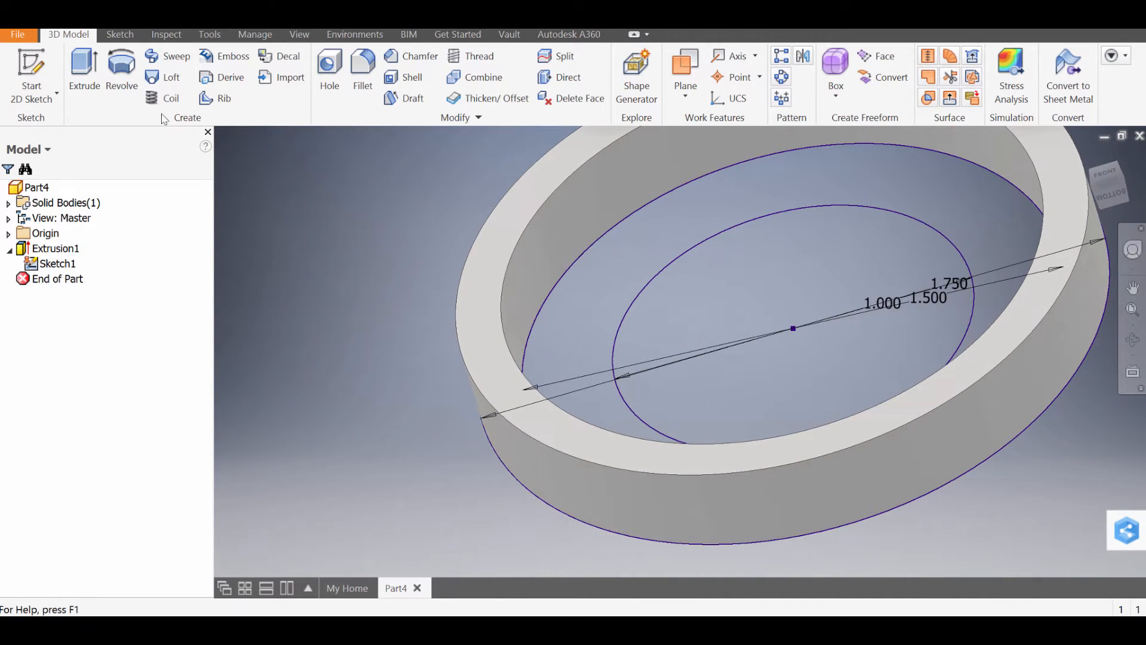
# Step: Extrude the area inside the ring by 0.18 in, joined to the ring, as the compass floor
pyautogui.click(84, 67)
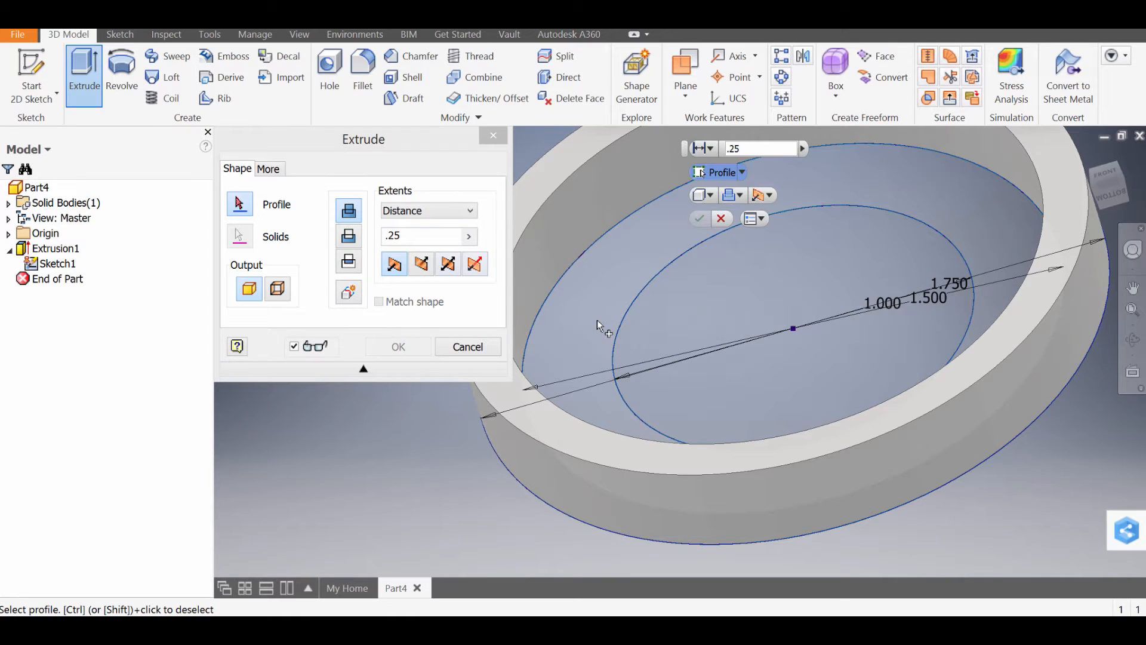
pyautogui.click(597, 320)
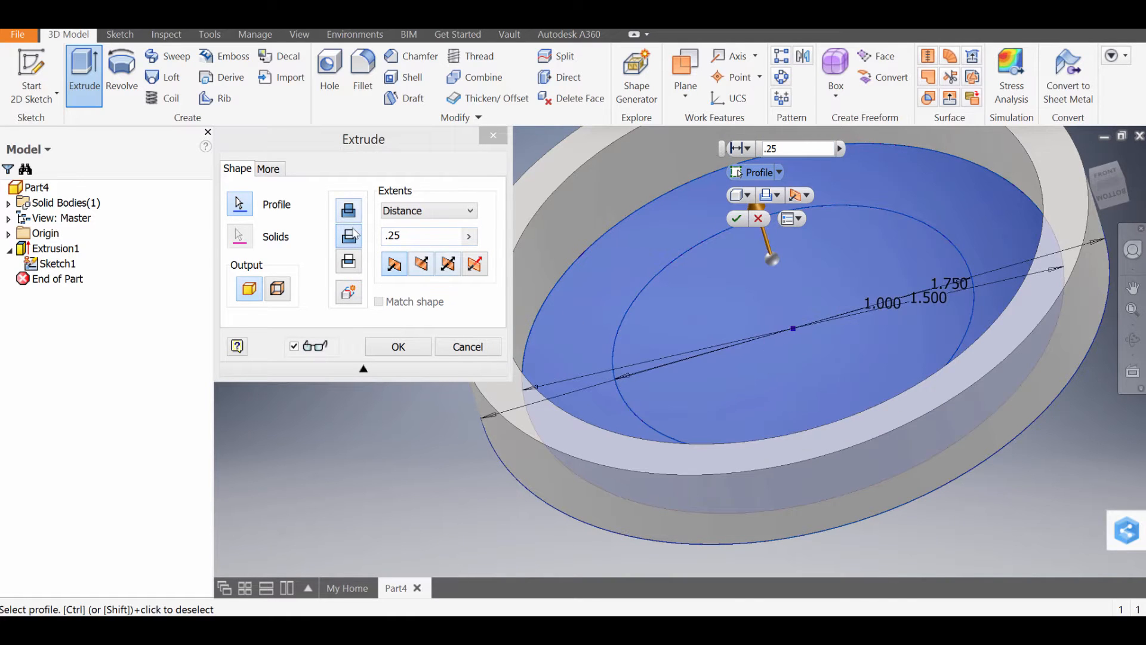
pyautogui.click(349, 218)
pyautogui.moveTo(685, 311); pyautogui.dragTo(718, 328, button='middle')
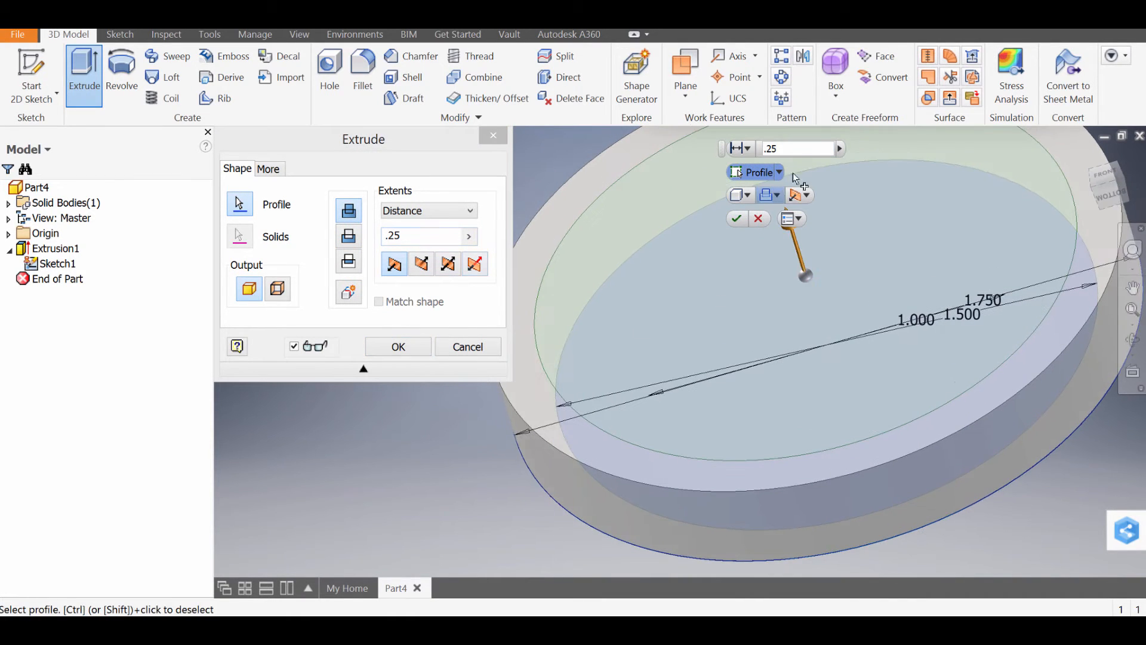
pyautogui.moveTo(790, 150); pyautogui.dragTo(701, 163)
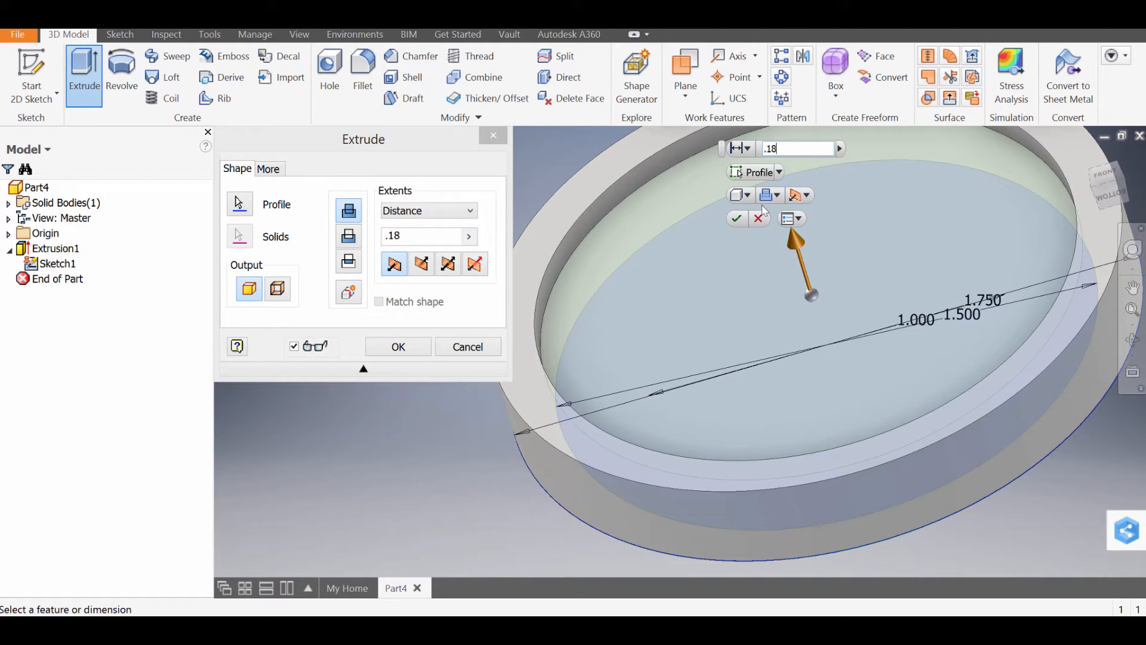
pyautogui.keyDown('shift'); pyautogui.moveTo(818, 501); pyautogui.dragTo(883, 436, button='middle'); pyautogui.keyUp('shift')
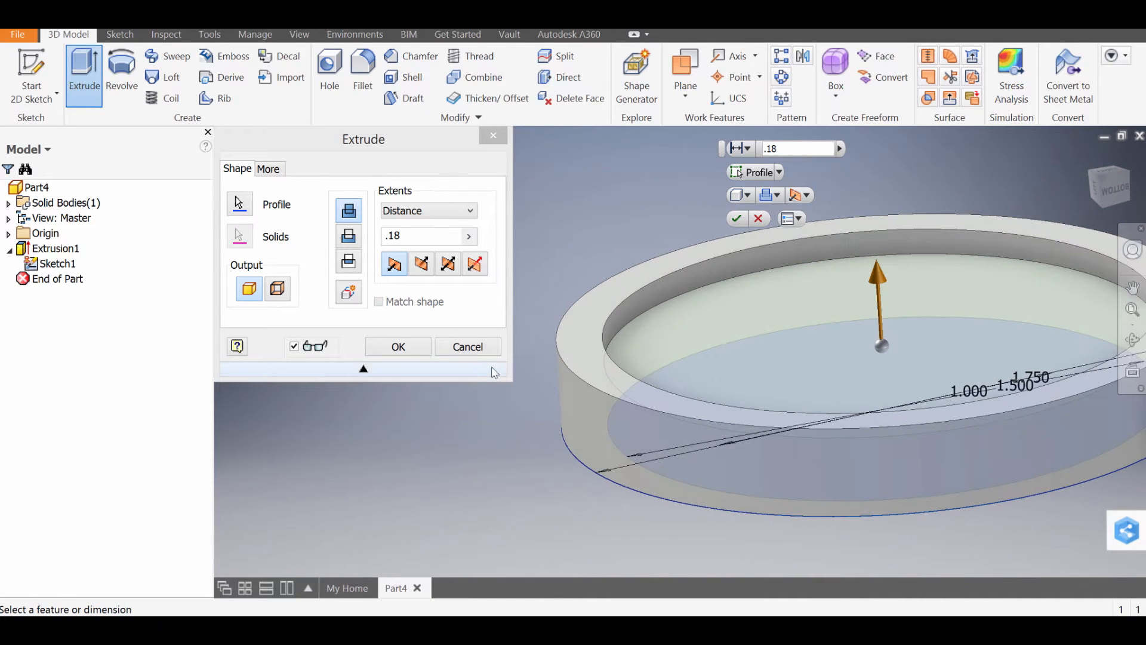
pyautogui.click(398, 347)
# Step: Start an equal-distance chamfer of 0.125 in on the outer edge of the ring's top face
pyautogui.scroll(-3, 676, 432)
pyautogui.keyDown('shift'); pyautogui.moveTo(700, 443); pyautogui.dragTo(481, 360, button='middle'); pyautogui.keyUp('shift')
pyautogui.scroll(3, 499, 400)
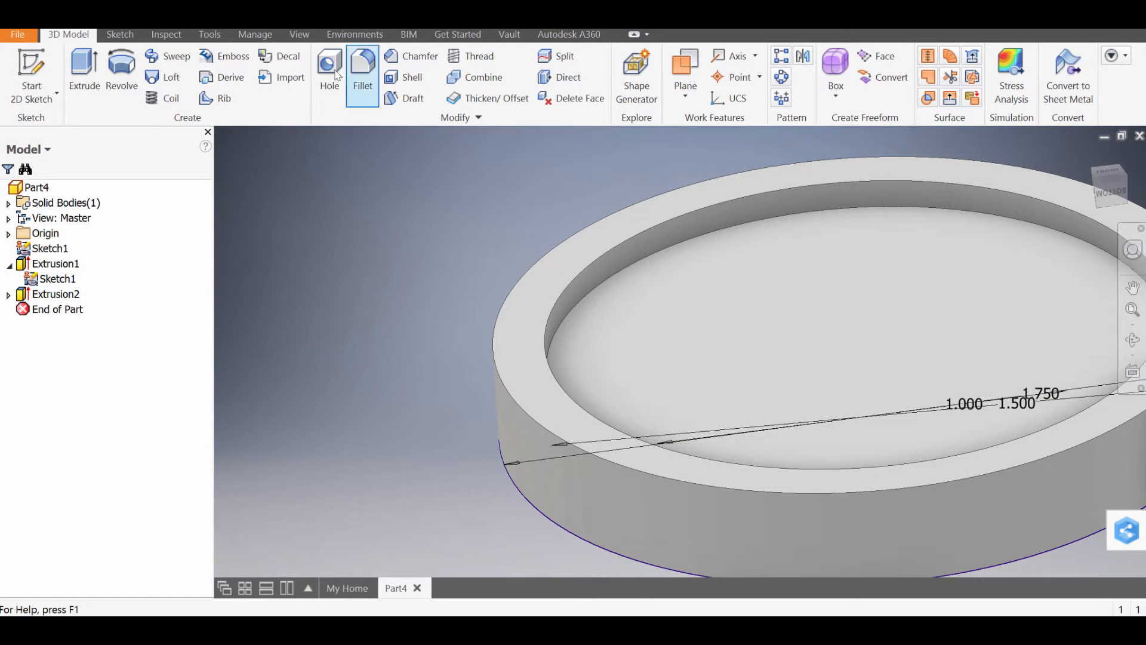
pyautogui.click(407, 58)
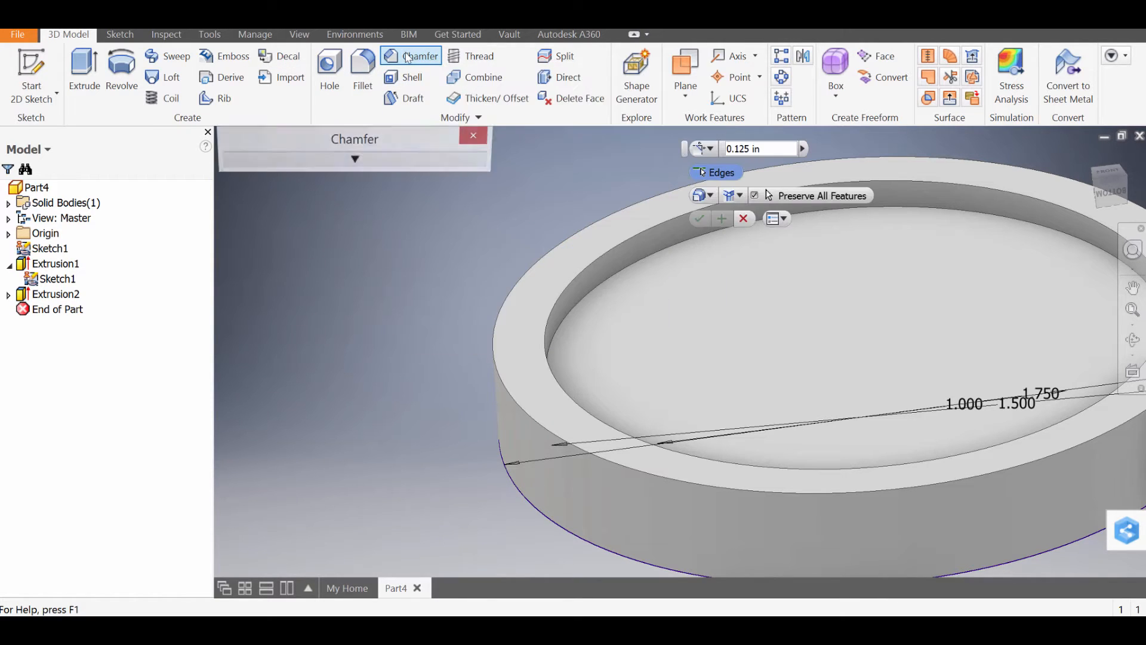
pyautogui.click(377, 160)
pyautogui.moveTo(470, 383); pyautogui.dragTo(557, 220, button='middle')
pyautogui.scroll(-3, 557, 327)
pyautogui.click(585, 237)
pyautogui.scroll(4, 555, 261)
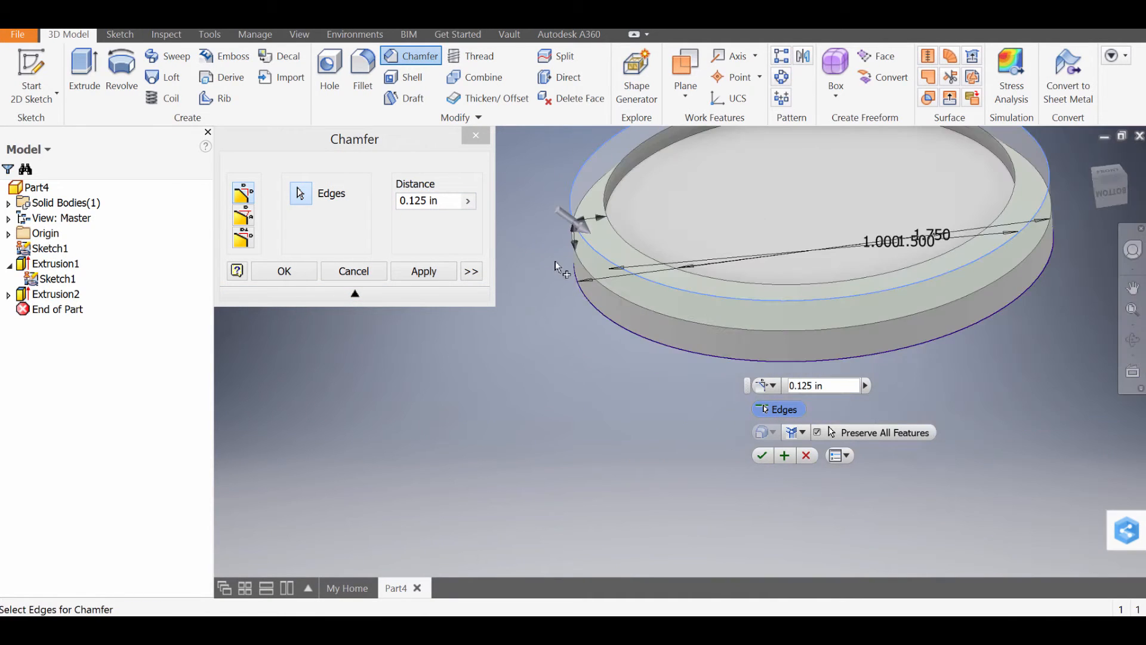
pyautogui.keyDown('shift'); pyautogui.moveTo(590, 290); pyautogui.dragTo(599, 229, button='middle'); pyautogui.keyUp('shift')
pyautogui.scroll(-4, 599, 228)
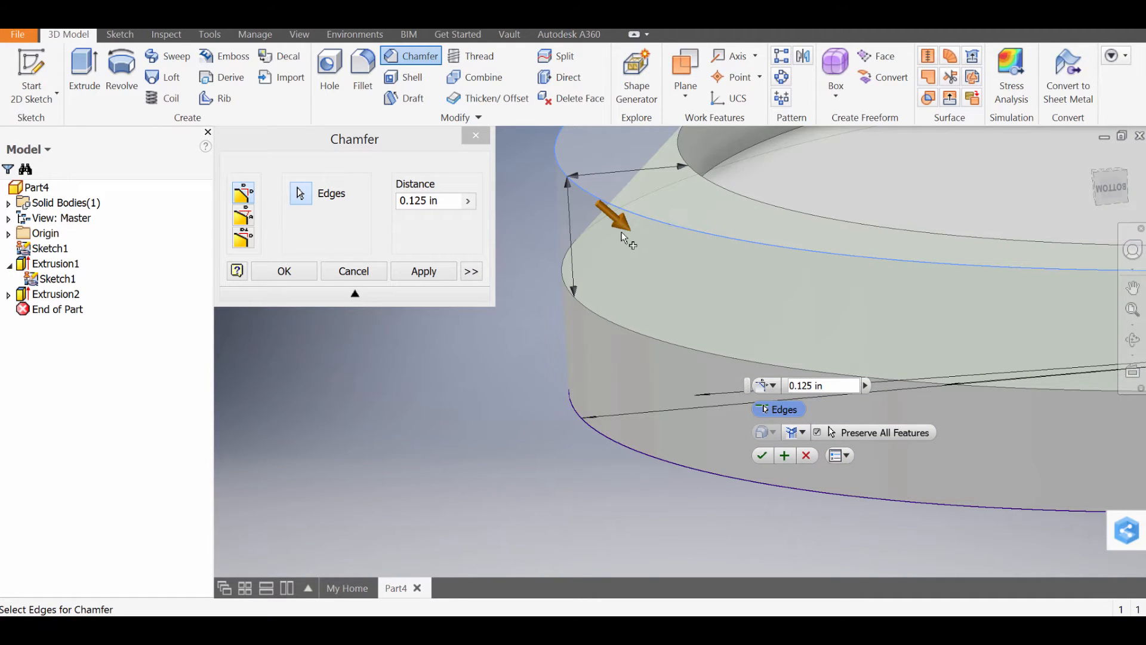
# Step: Switch the chamfer to distance and angle, using the ring's top face and its outer edge, with a 15 degree angle
pyautogui.click(242, 225)
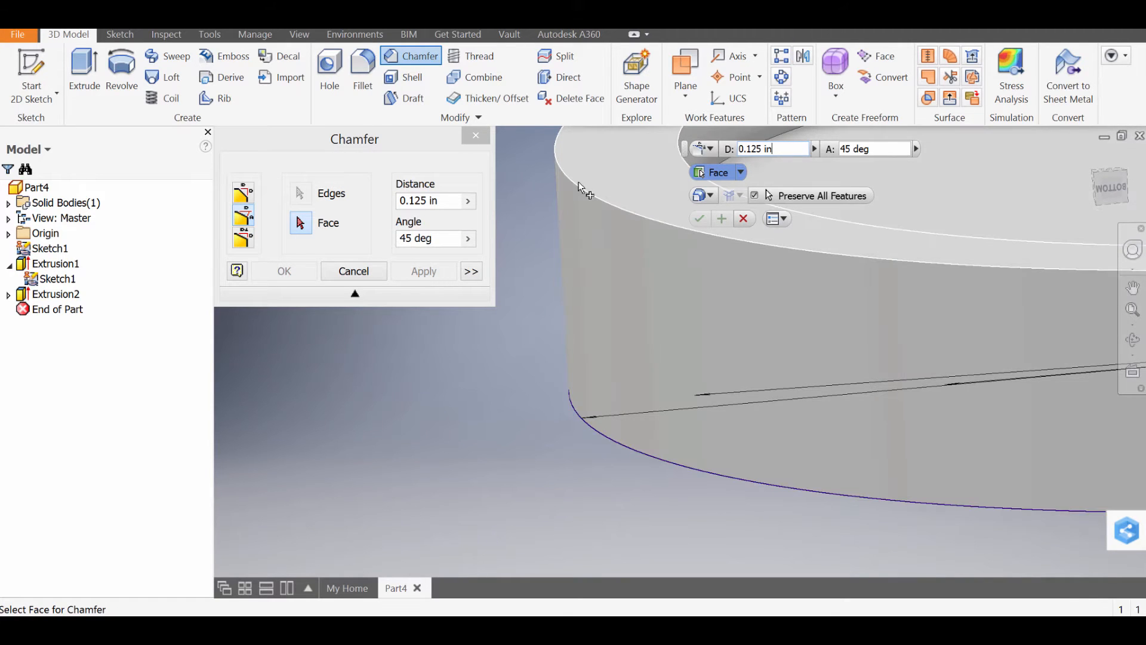
pyautogui.click(597, 174)
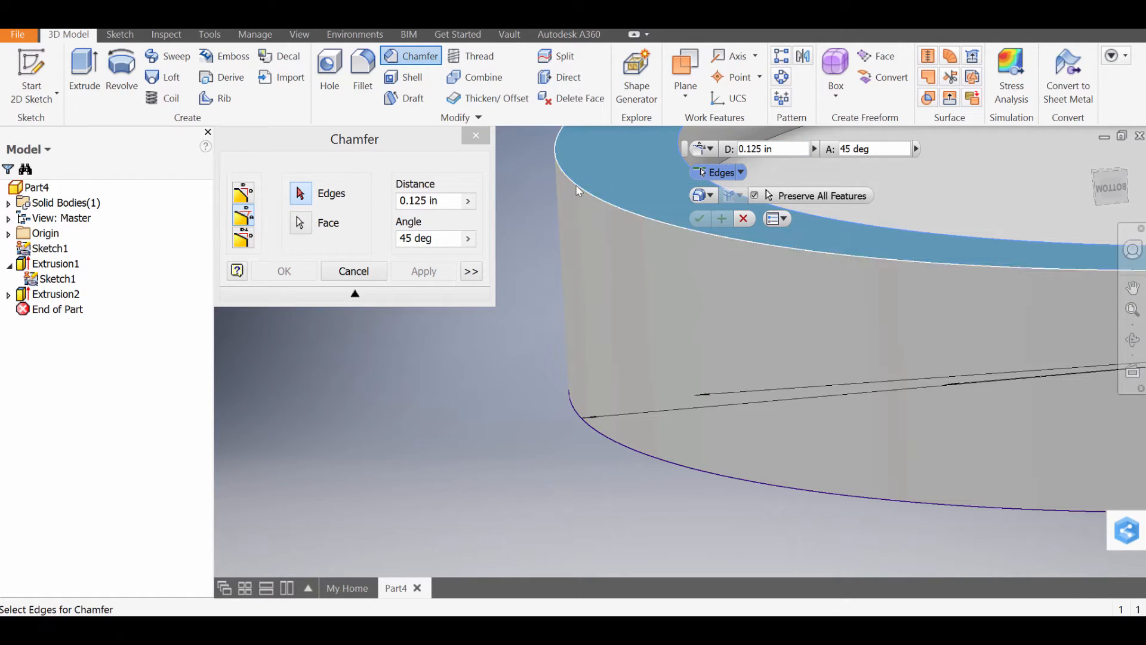
pyautogui.click(576, 184)
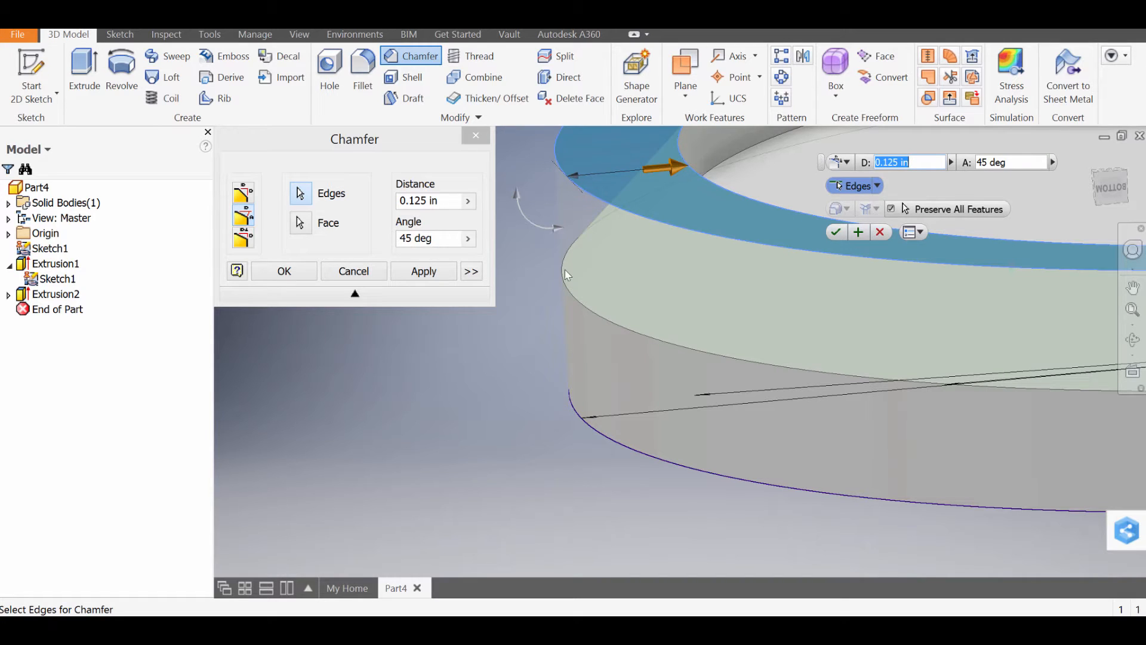
pyautogui.click(461, 244)
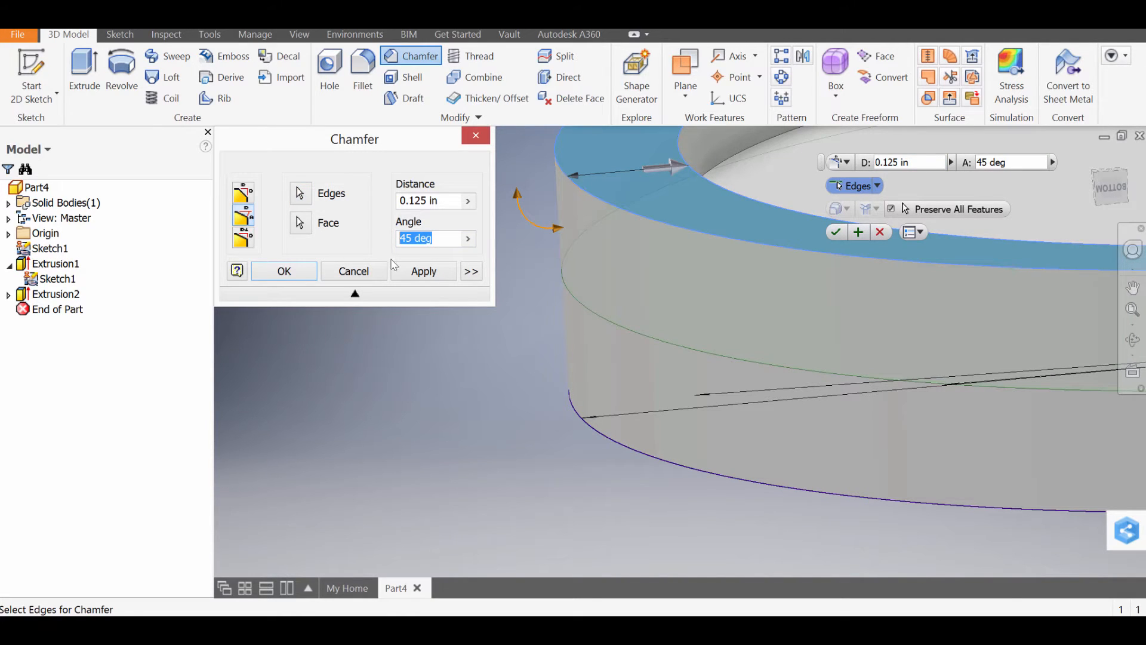
pyautogui.write('15')
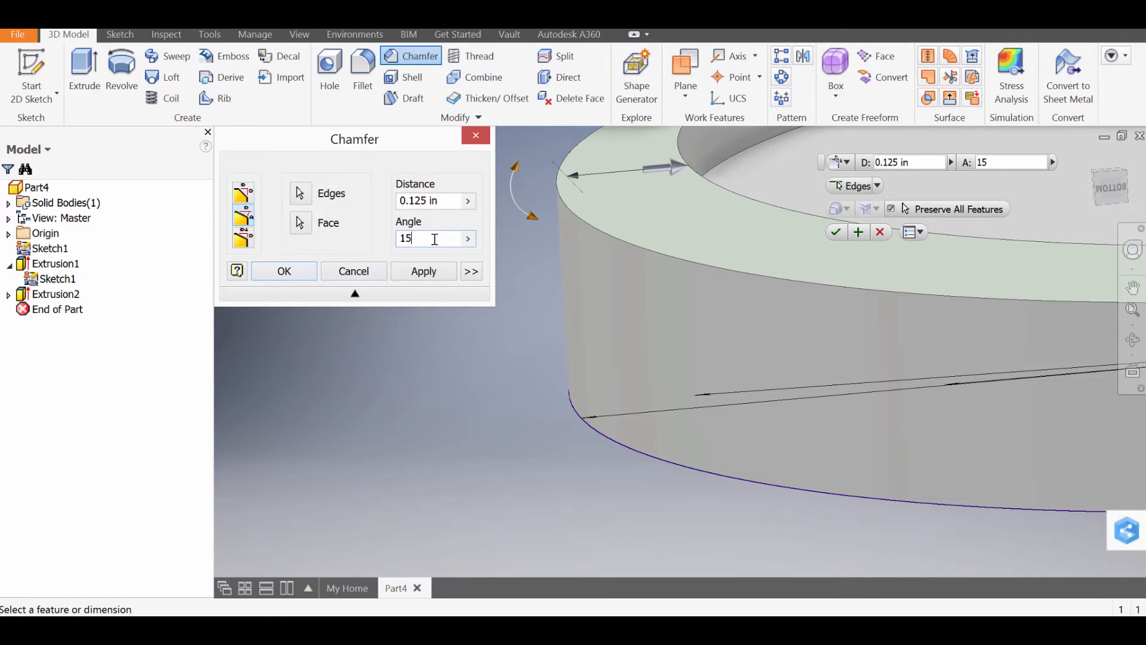
pyautogui.doubleClick(434, 238)
pyautogui.keyDown('shift'); pyautogui.moveTo(725, 323); pyautogui.dragTo(633, 351, button='middle'); pyautogui.keyUp('shift')
pyautogui.scroll(-4, 565, 371)
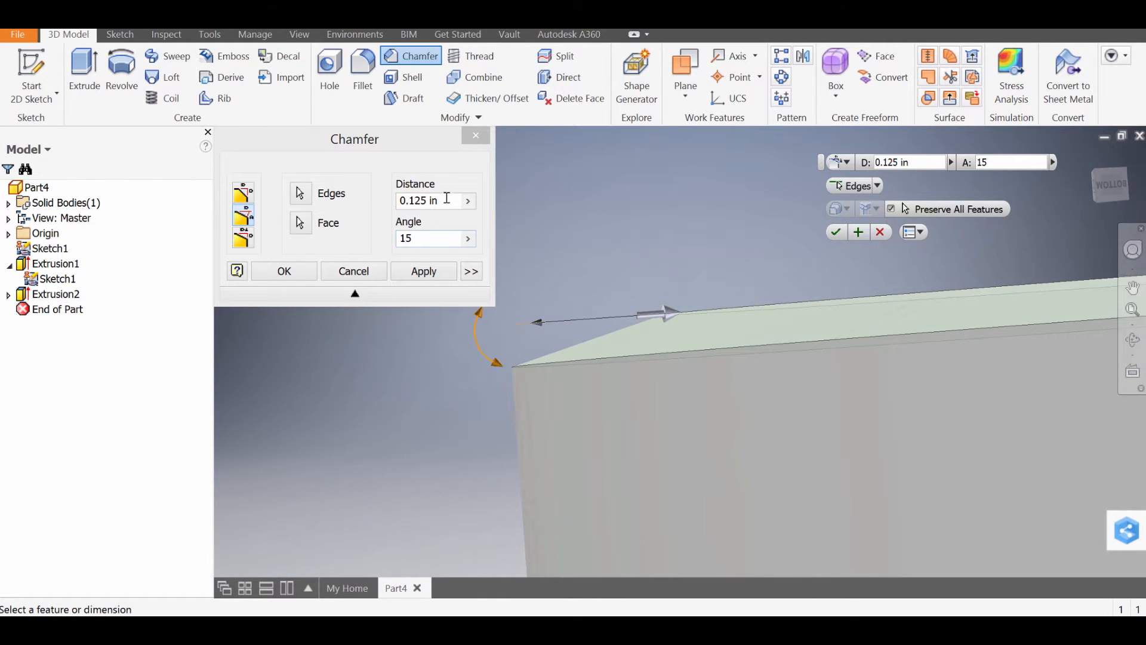
# Step: Try chamfer distances of 0.3 in and 0.1 in, and set the distance back to 0.125 in
pyautogui.doubleClick(447, 200)
pyautogui.write('.3')
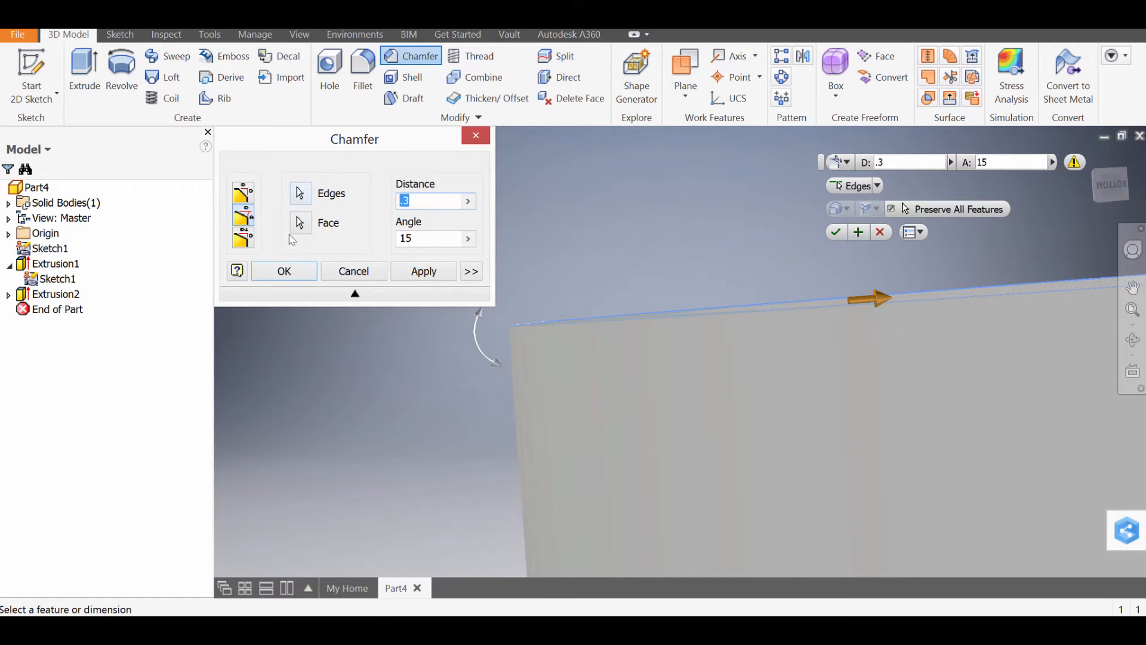
pyautogui.write('.1')
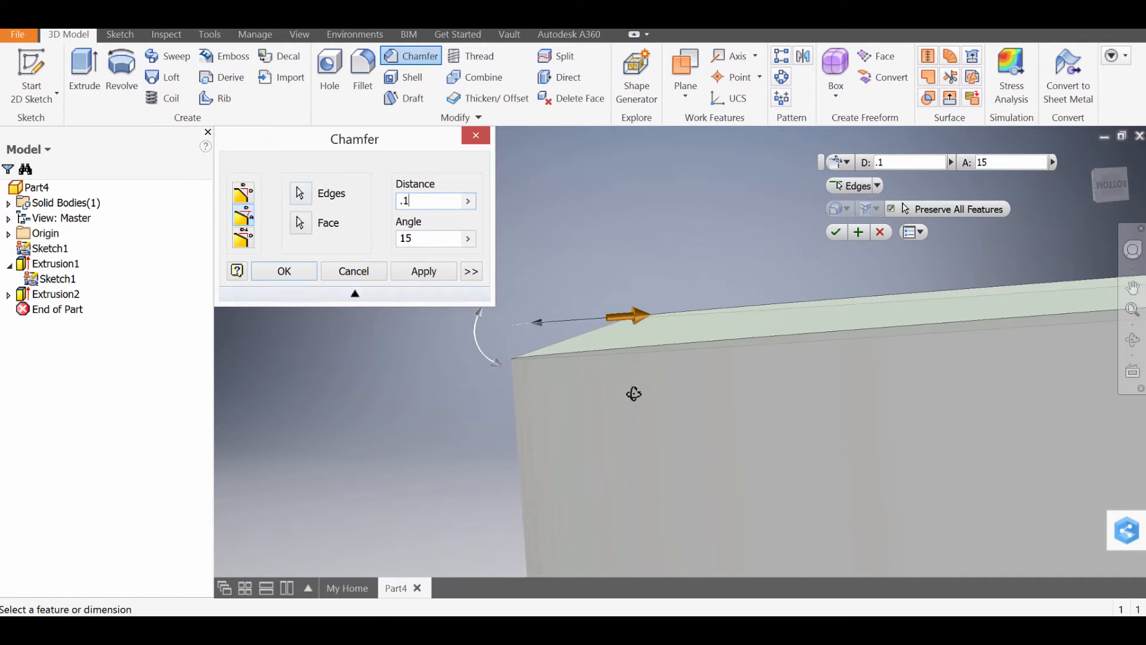
pyautogui.keyDown('shift'); pyautogui.moveTo(633, 394); pyautogui.dragTo(582, 355, button='middle'); pyautogui.keyUp('shift')
pyautogui.click(434, 213)
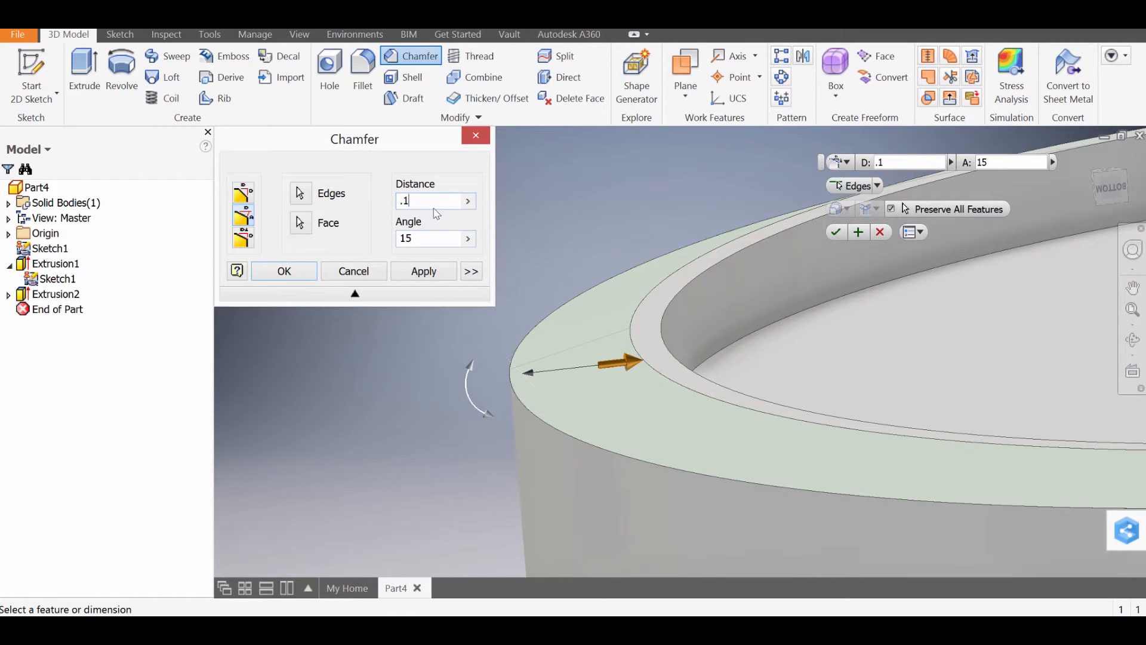
pyautogui.write('25')
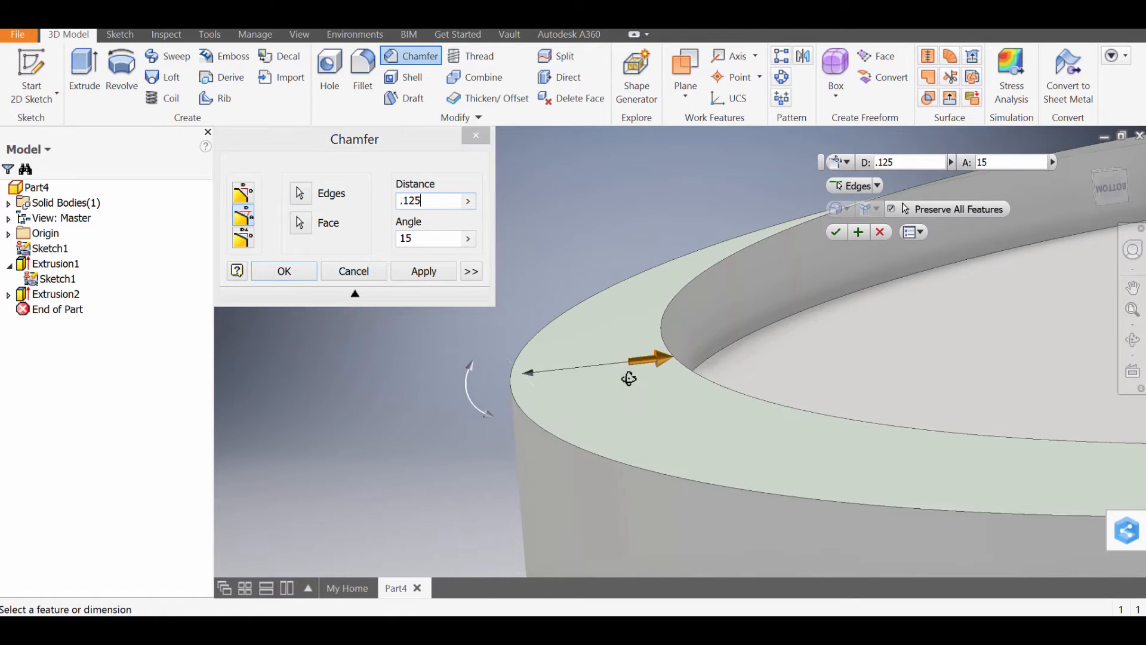
# Step: Check the sloped rim preview from the side and apply the chamfer to the ring
pyautogui.keyDown('shift'); pyautogui.moveTo(627, 377); pyautogui.dragTo(635, 379, button='middle'); pyautogui.keyUp('shift')
pyautogui.scroll(-5, 598, 432)
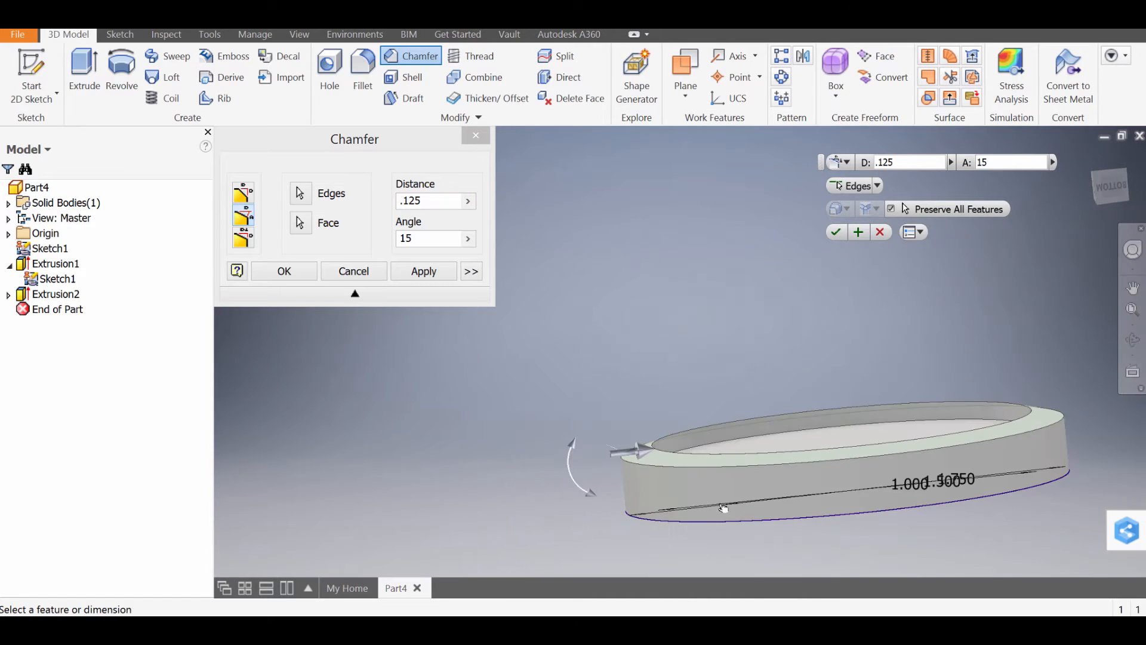
pyautogui.keyDown('shift'); pyautogui.moveTo(598, 432); pyautogui.dragTo(794, 504, button='middle'); pyautogui.keyUp('shift')
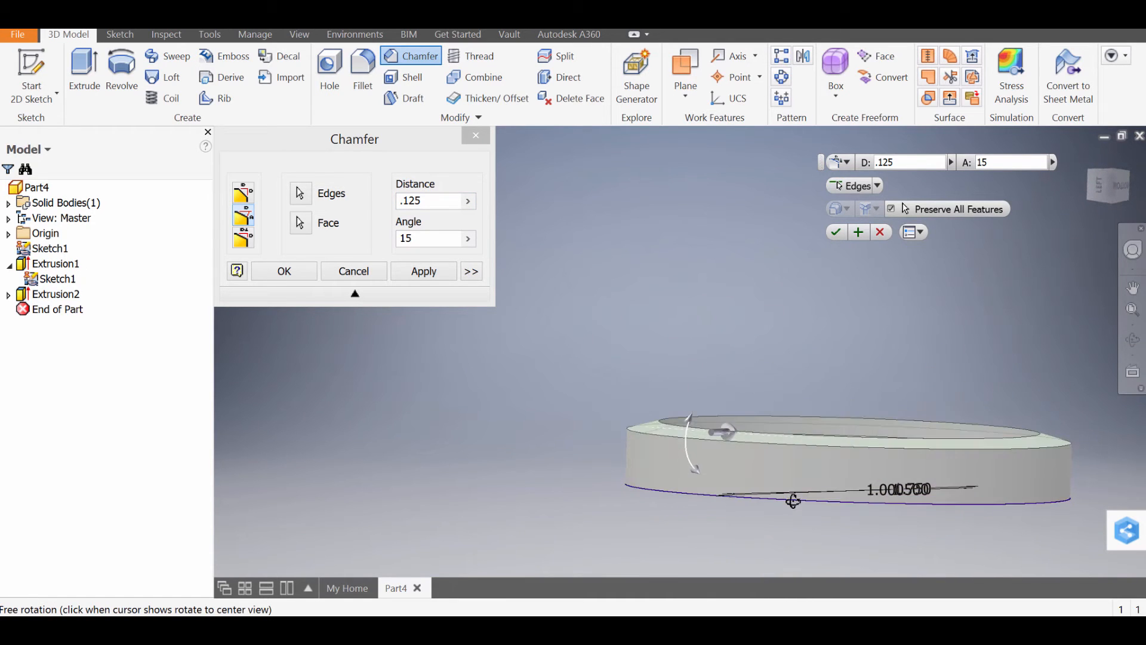
pyautogui.scroll(5, 643, 442)
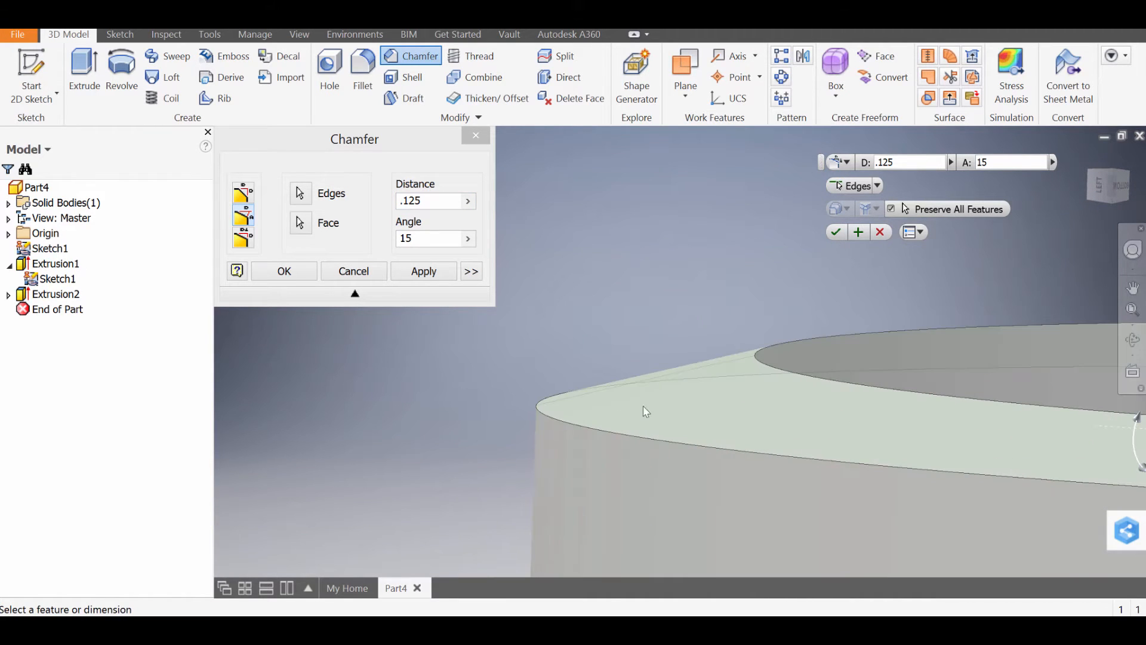
pyautogui.click(437, 278)
pyautogui.click(361, 275)
pyautogui.scroll(-5, 453, 366)
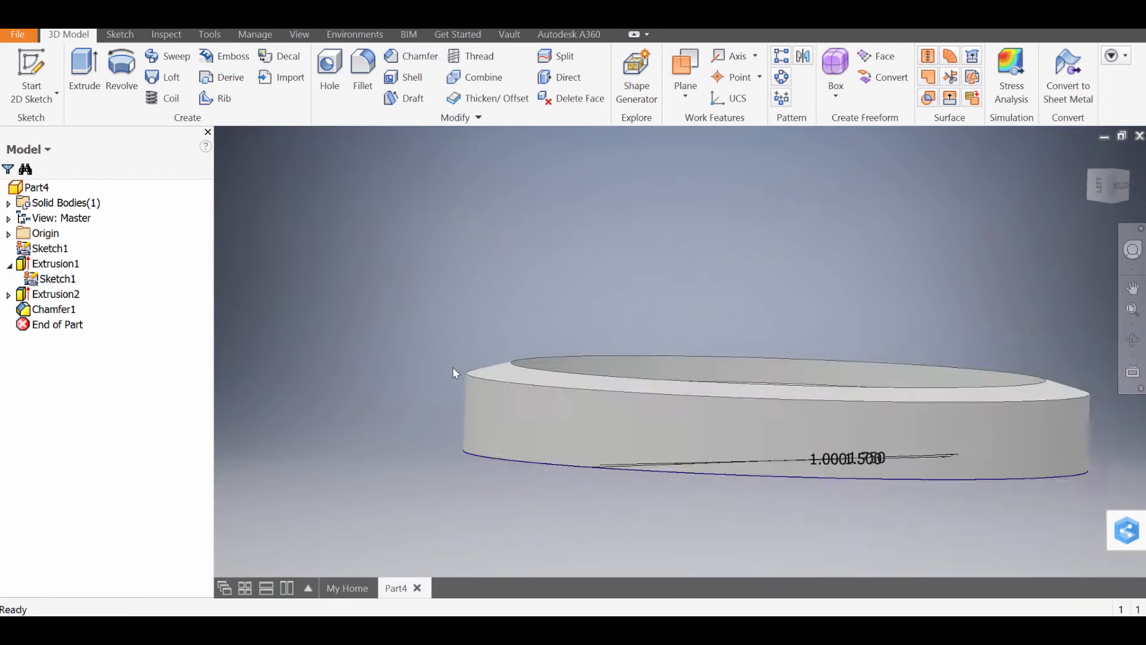
# Step: Hide the shared sketch containing the circles used for the ring and floor extrusions
pyautogui.moveTo(452, 366)
pyautogui.keyDown('shift'); pyautogui.mouseDown(button='middle')
pyautogui.moveTo(562, 457)
pyautogui.moveTo(509, 384)
pyautogui.moveTo(468, 386)
pyautogui.moveTo(530, 392)
pyautogui.moveTo(555, 427)
pyautogui.mouseUp(button='middle'); pyautogui.keyUp('shift')
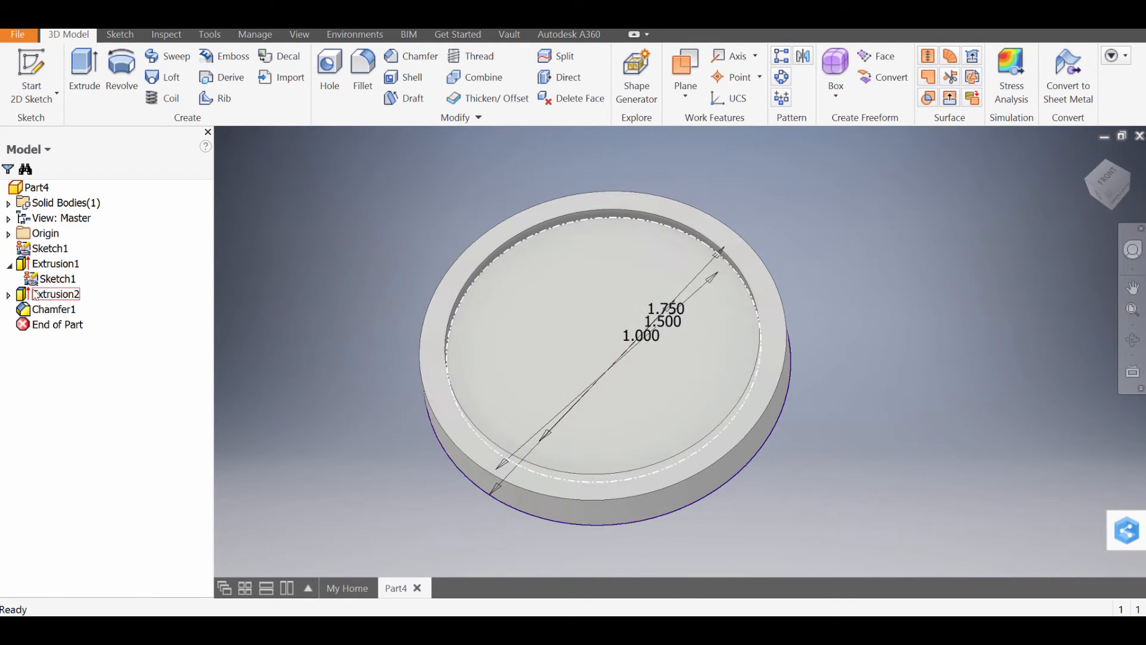
pyautogui.click(53, 279)
pyautogui.rightClick(50, 282)
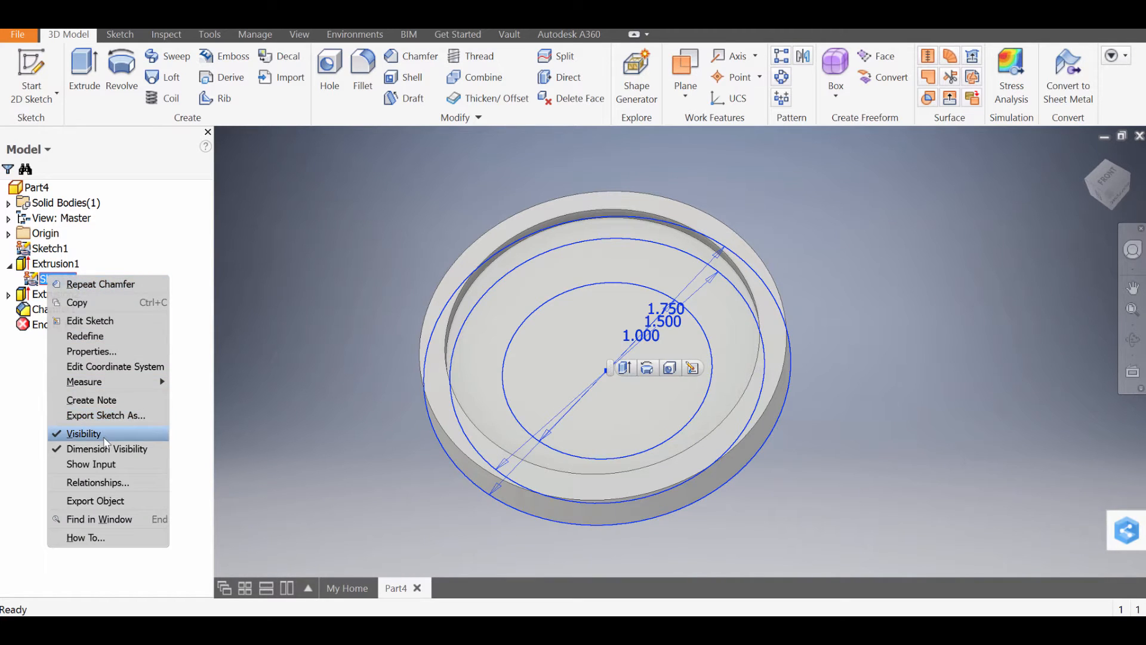
pyautogui.click(106, 440)
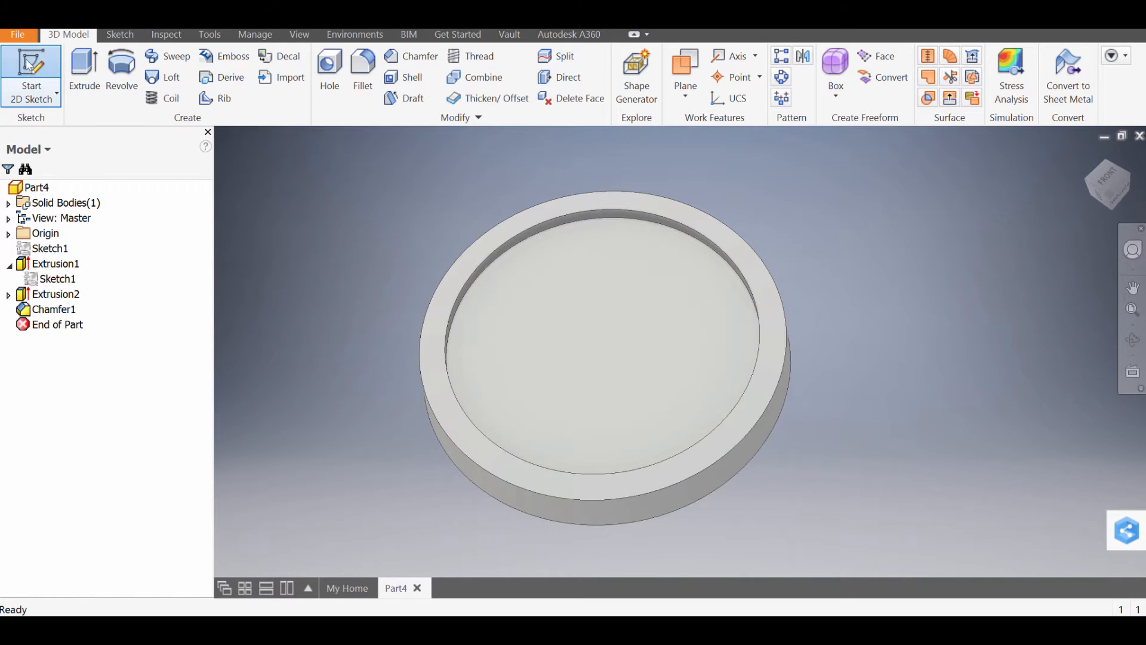
# Step: Start a sketch on the recessed floor and add a 1 in diameter circle centred on the origin
pyautogui.click(58, 83)
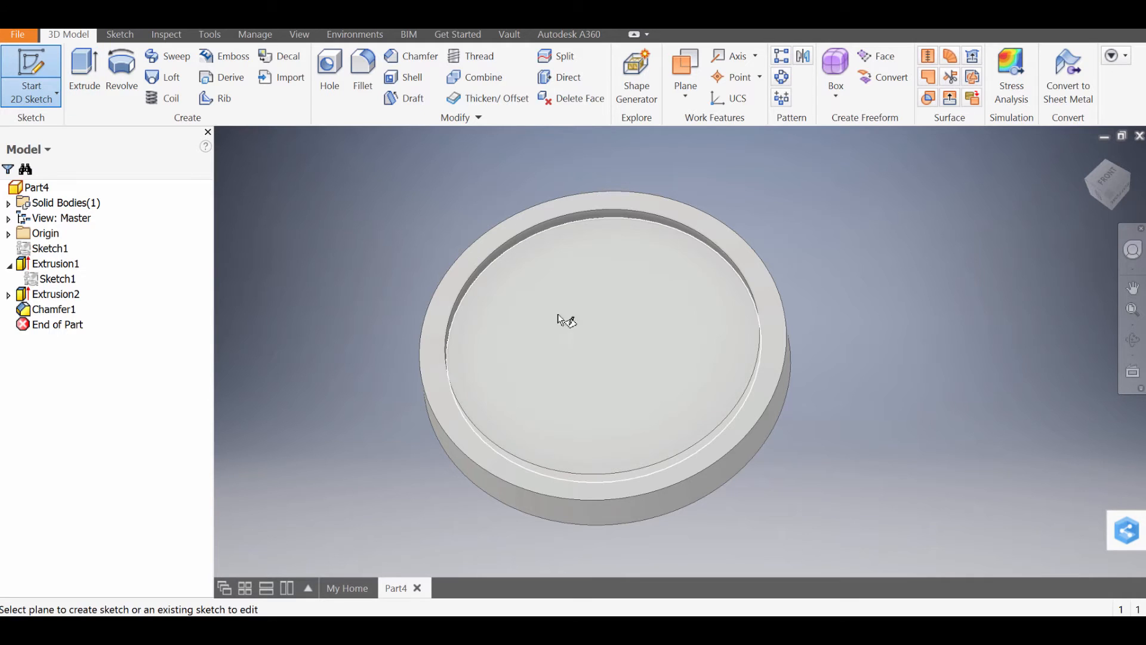
pyautogui.click(594, 350)
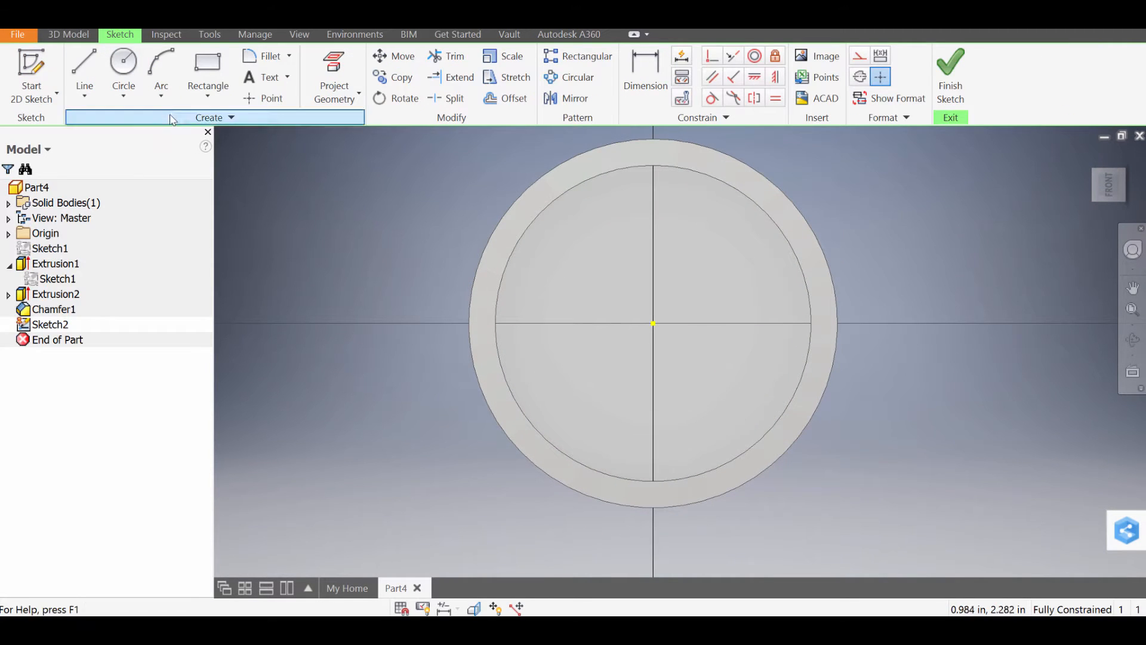
pyautogui.click(125, 63)
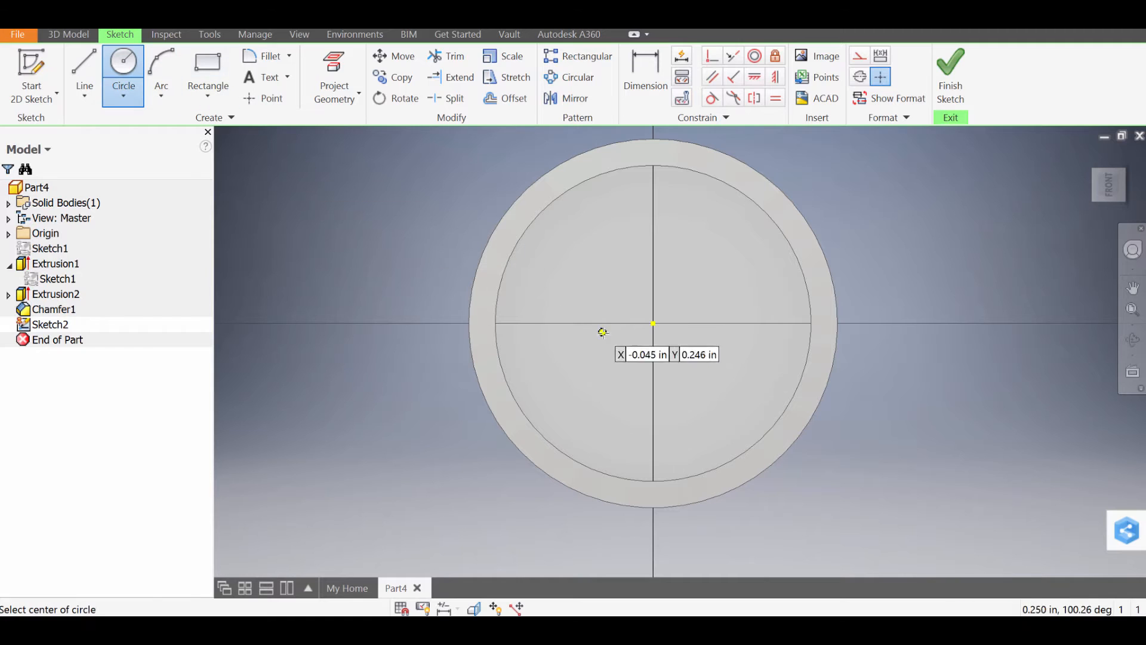
pyautogui.click(653, 322)
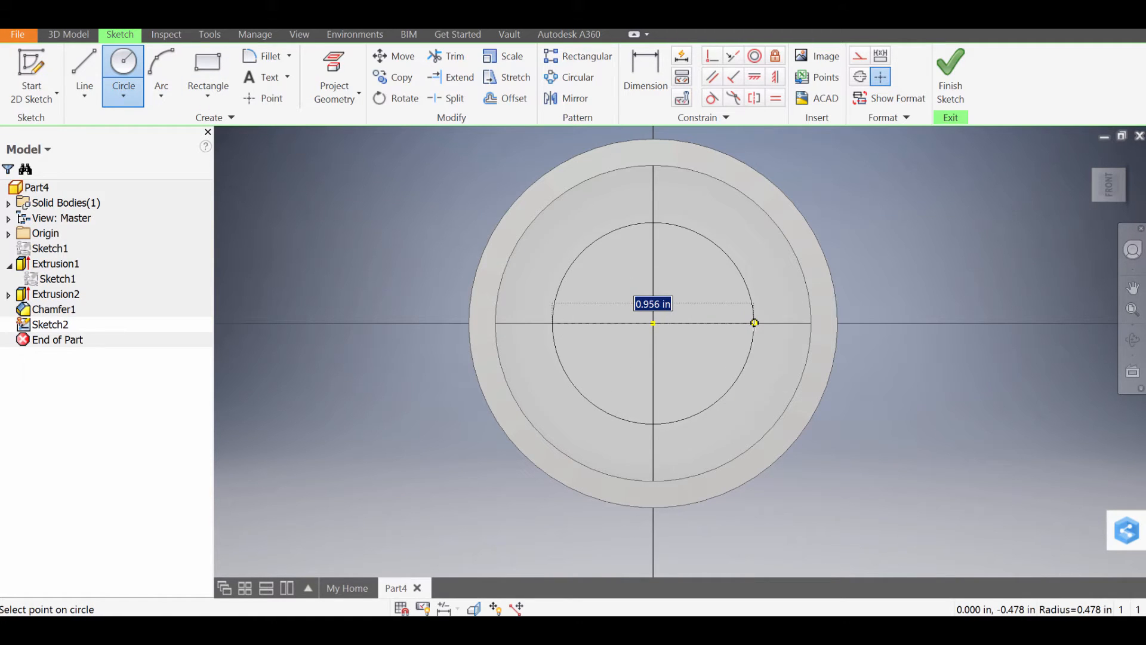
pyautogui.write('1')
pyautogui.press('Return')
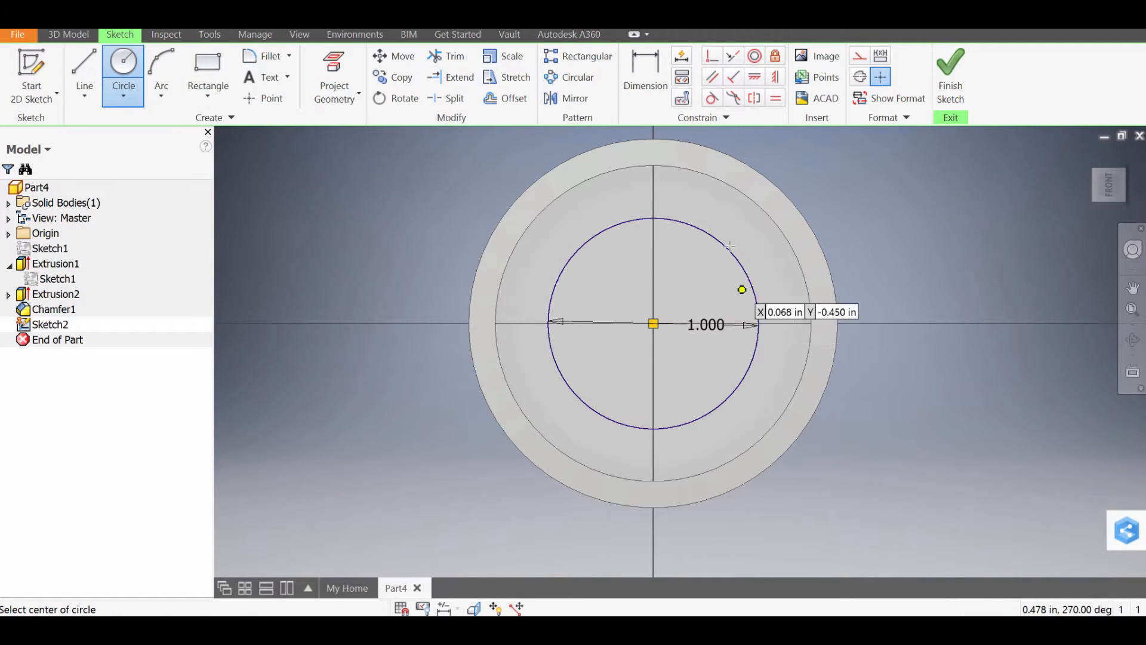
# Step: Draw two lines inside the circle, from its top quadrant point to the left one and from the left one to the bottom
pyautogui.scroll(-2, 691, 274)
pyautogui.scroll(4, 673, 282)
pyautogui.moveTo(674, 284); pyautogui.dragTo(571, 248, button='middle')
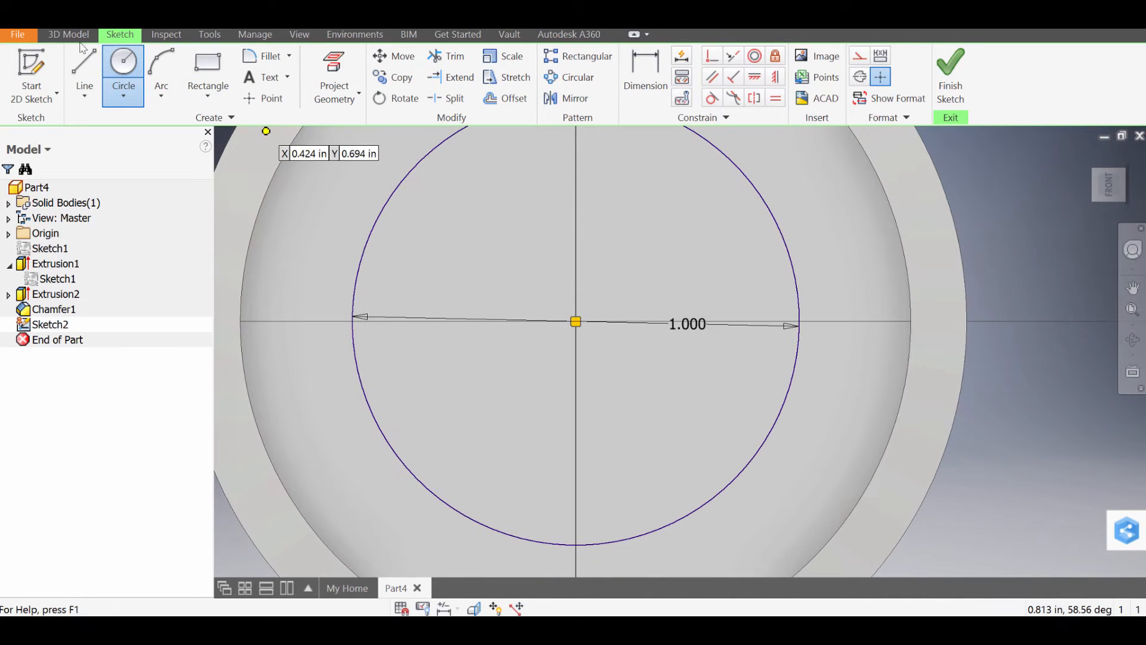
pyautogui.click(84, 70)
pyautogui.moveTo(453, 243); pyautogui.dragTo(508, 325, button='middle')
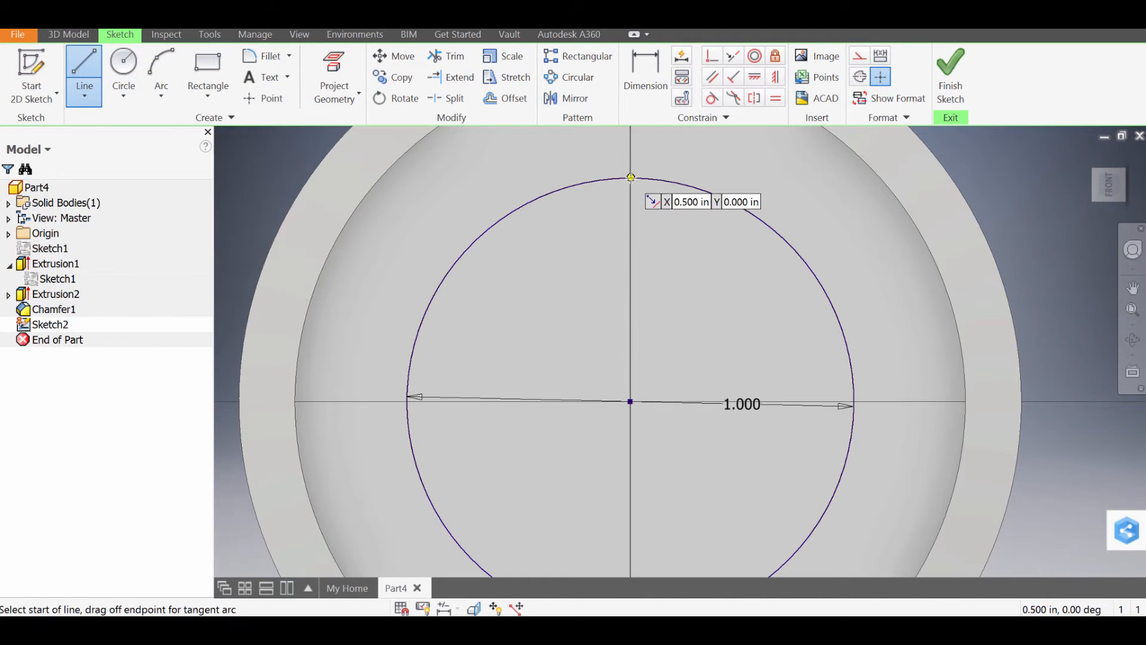
pyautogui.click(630, 177)
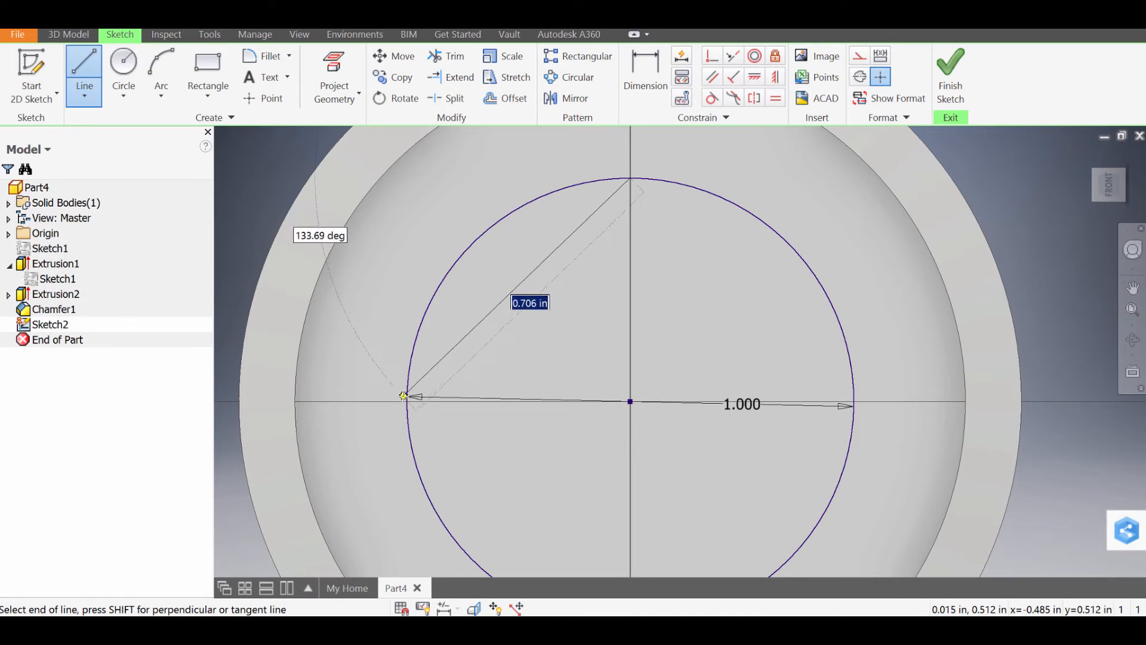
pyautogui.doubleClick(407, 401)
pyautogui.moveTo(502, 540); pyautogui.dragTo(462, 442, button='middle')
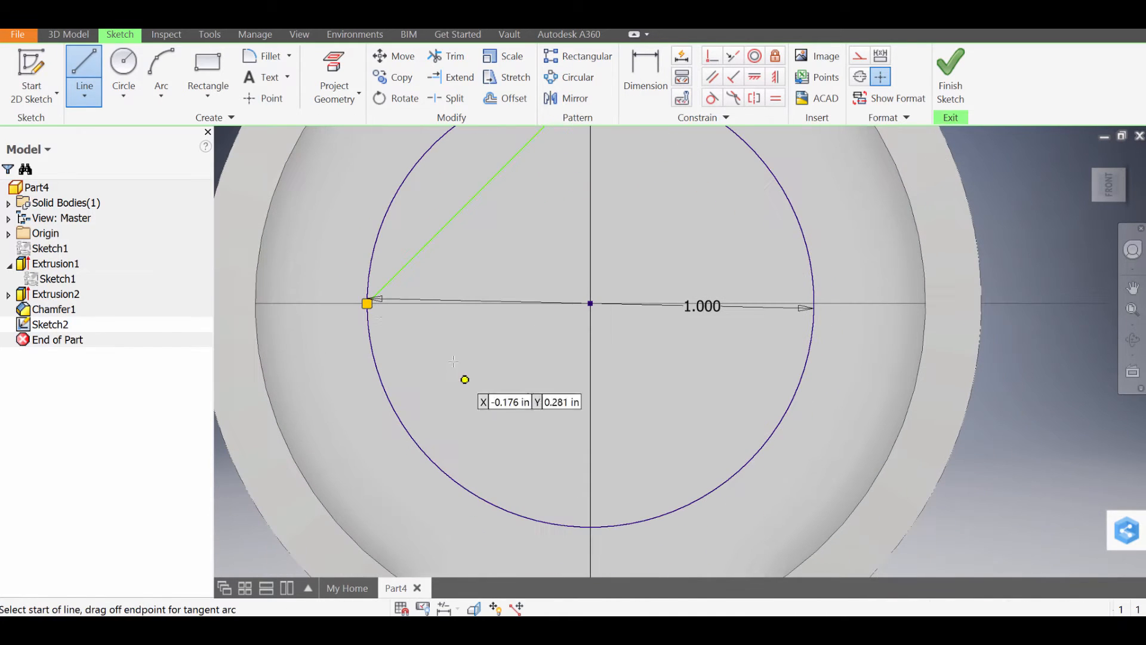
pyautogui.click(367, 303)
pyautogui.doubleClick(590, 527)
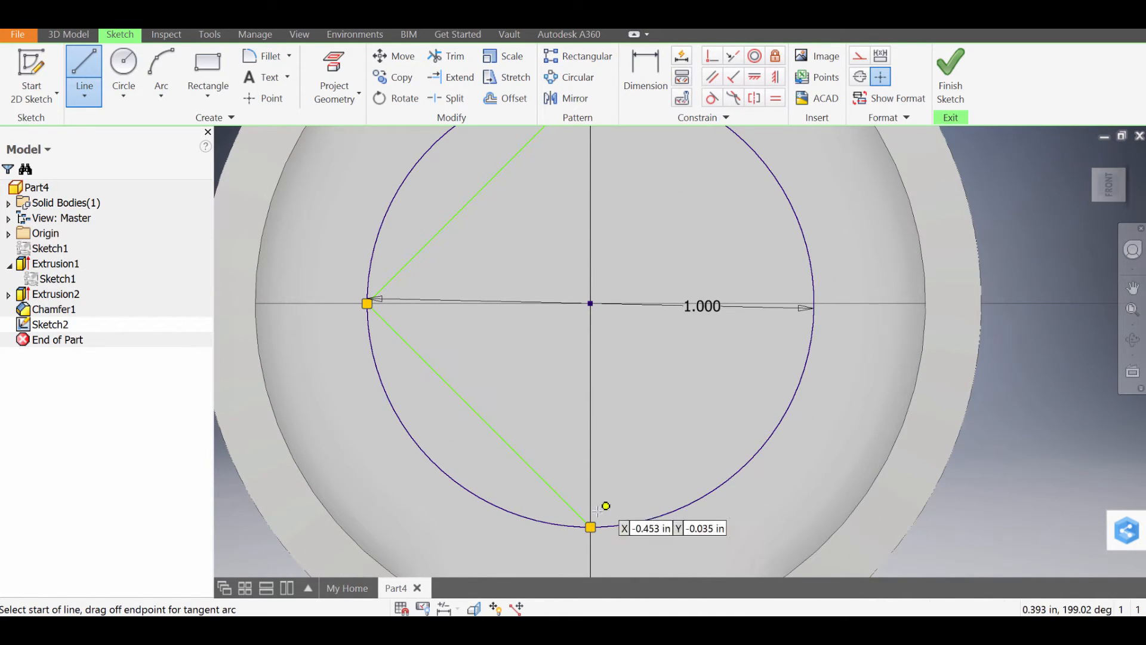
pyautogui.click(590, 527)
pyautogui.press('Escape')
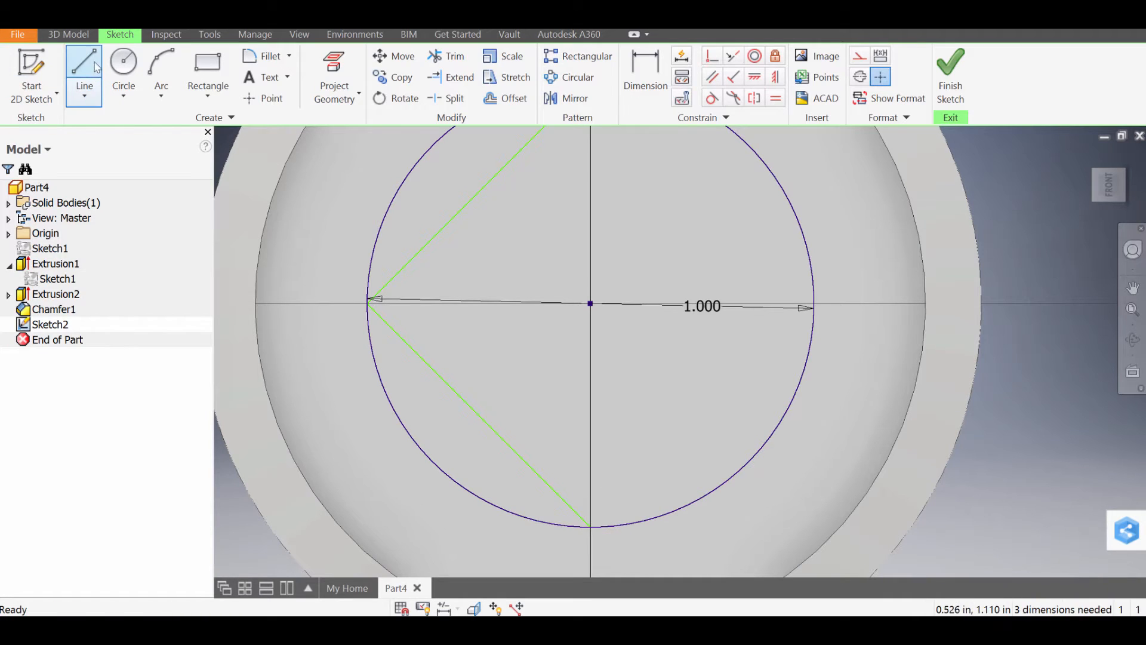
# Step: Draw two lines inside the circle, from its bottom point to the right one and from there to the top, closing the diamond
pyautogui.press('l')
pyautogui.click(591, 526)
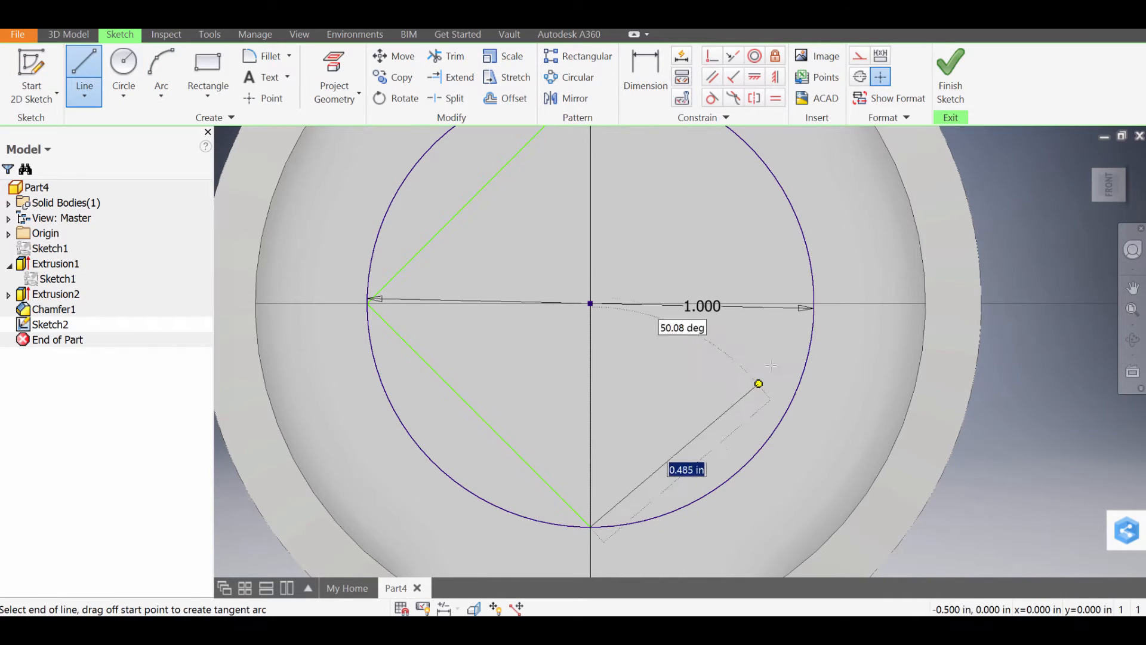
pyautogui.doubleClick(812, 307)
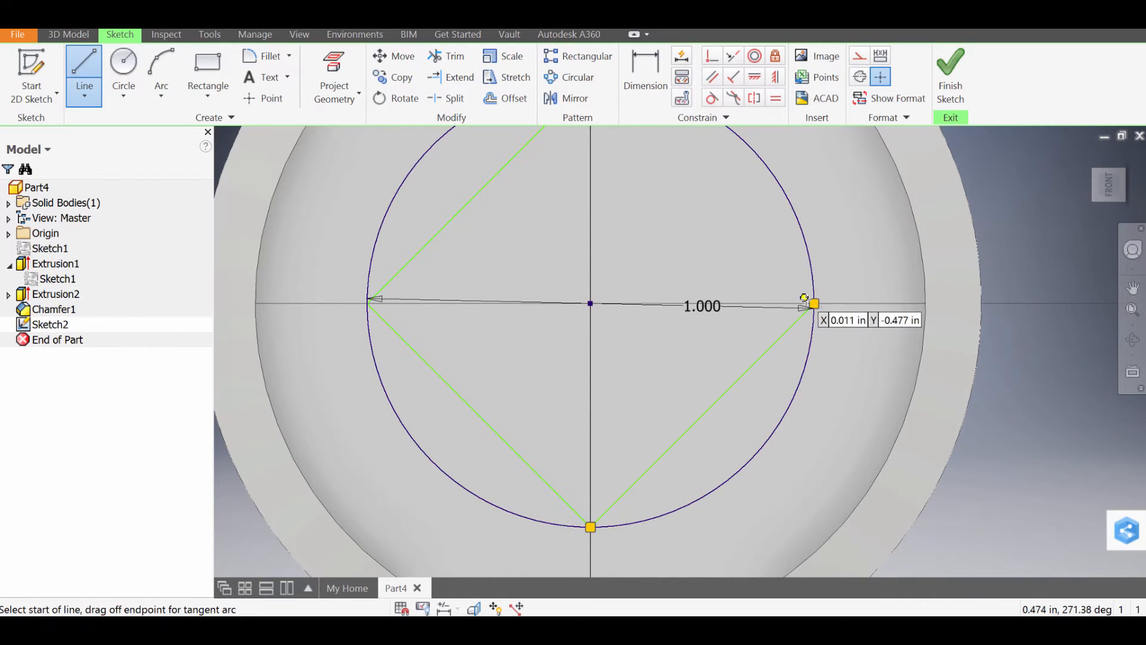
pyautogui.click(814, 303)
pyautogui.scroll(-3, 813, 304)
pyautogui.moveTo(797, 380); pyautogui.dragTo(843, 526, button='middle')
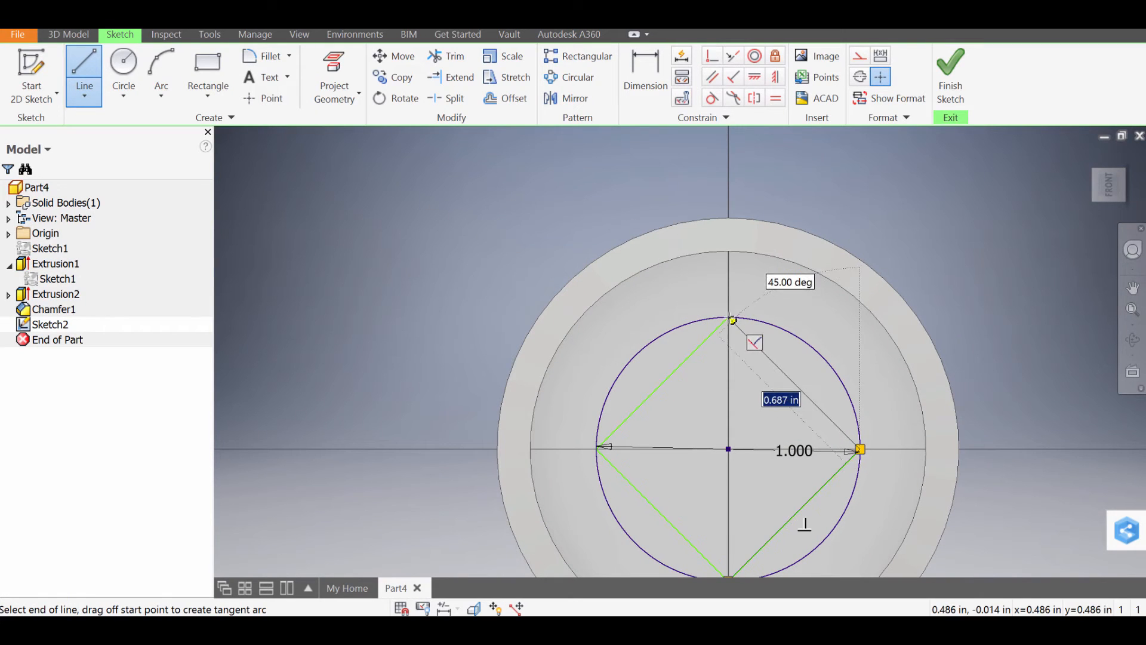
pyautogui.doubleClick(729, 318)
pyautogui.moveTo(839, 430); pyautogui.dragTo(769, 329, button='middle')
pyautogui.press('Escape')
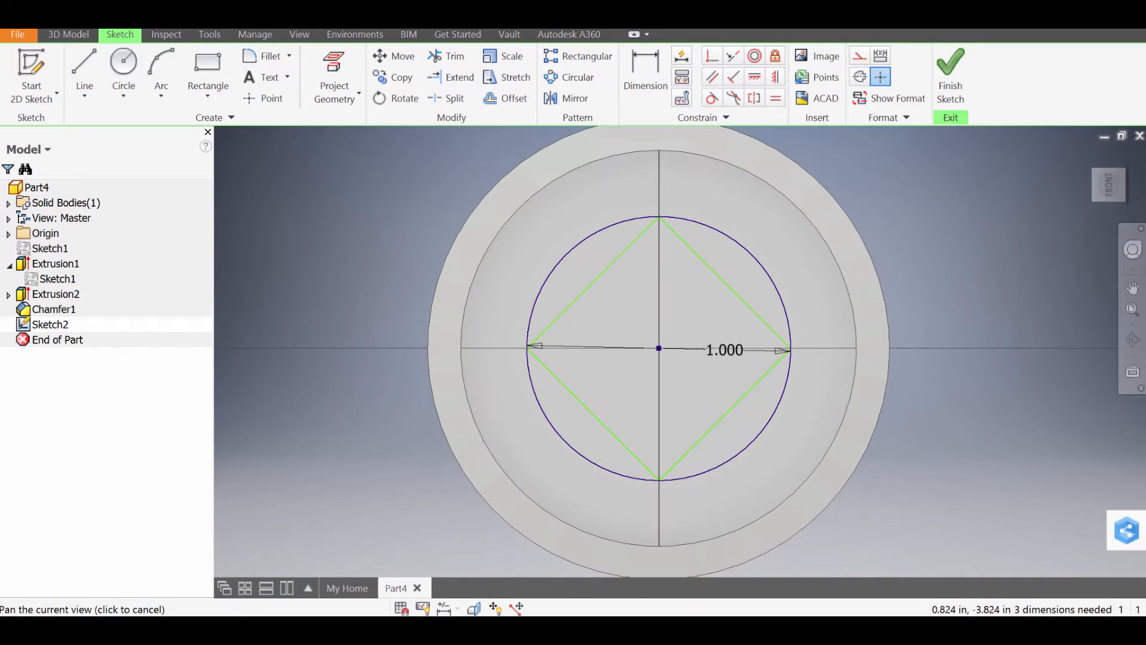
# Step: Check the needle layout in the compass reference photo and return to the sketch
pyautogui.hotkey('alt', 'Tab')
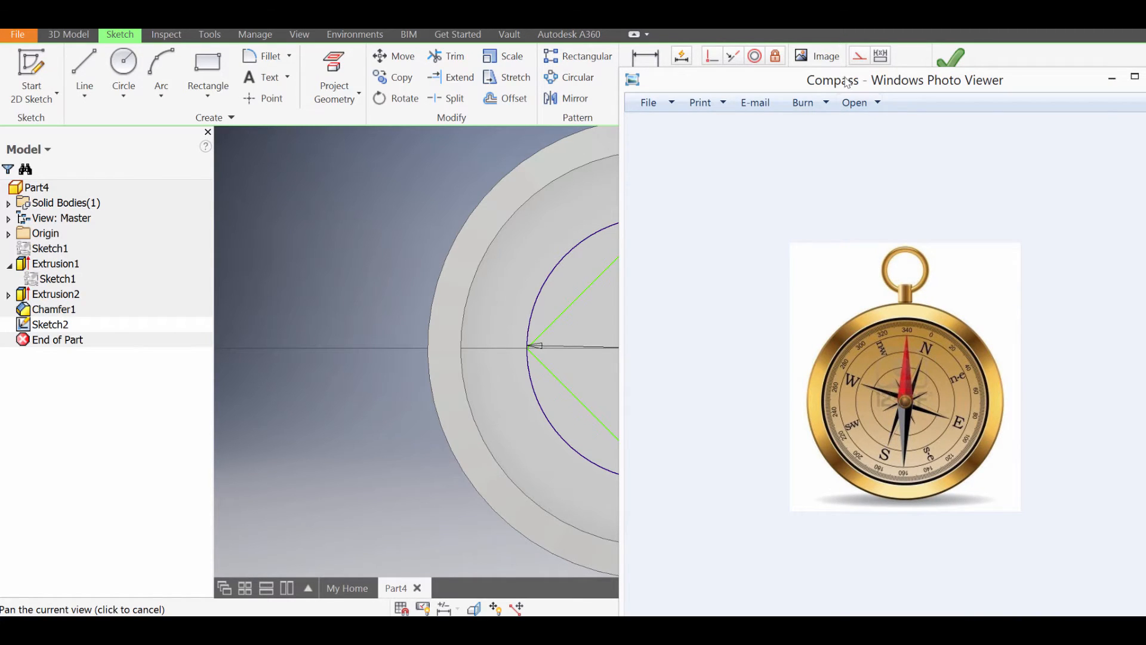
pyautogui.moveTo(846, 81); pyautogui.dragTo(886, 105)
pyautogui.hotkey('alt', 'Tab')
# Step: Draw two lines through the circle's centre, joining the diamond's top and bottom corners and its left and right corners
pyautogui.moveTo(681, 189); pyautogui.dragTo(681, 160, button='middle')
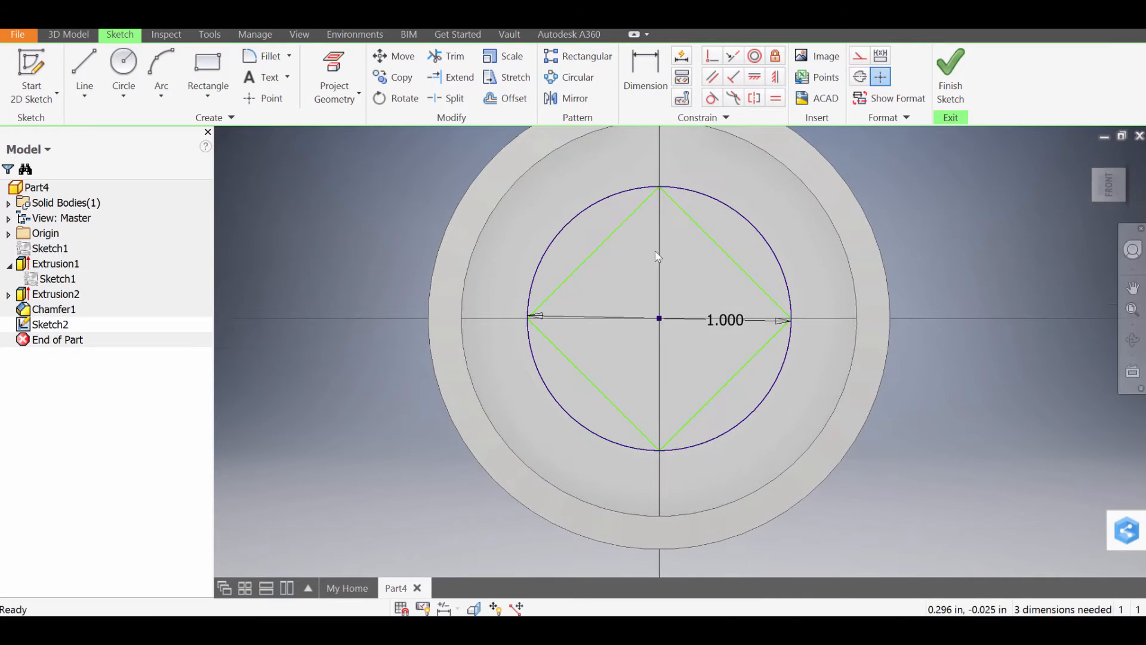
pyautogui.scroll(3, 656, 269)
pyautogui.scroll(-3, 653, 280)
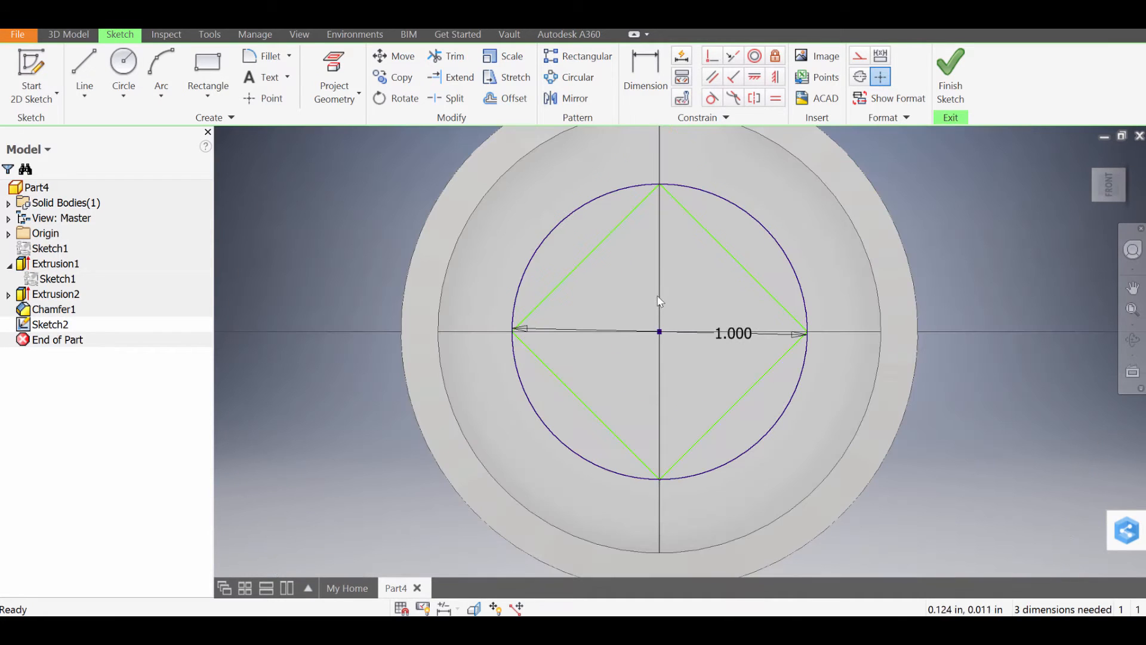
pyautogui.click(87, 58)
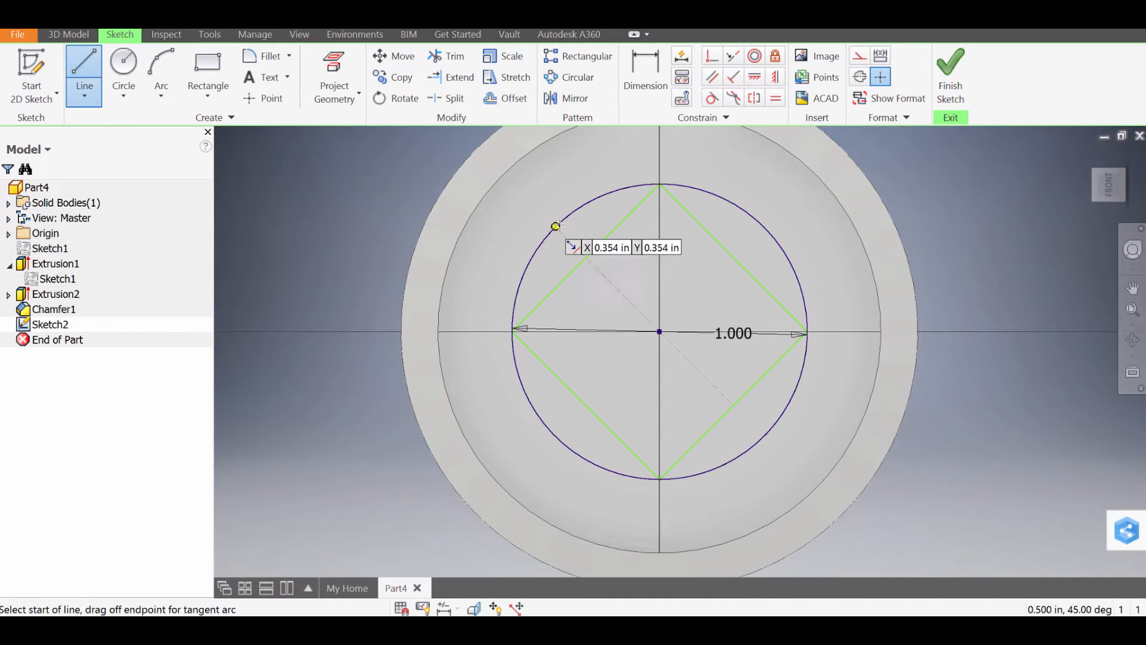
pyautogui.click(660, 183)
pyautogui.doubleClick(660, 478)
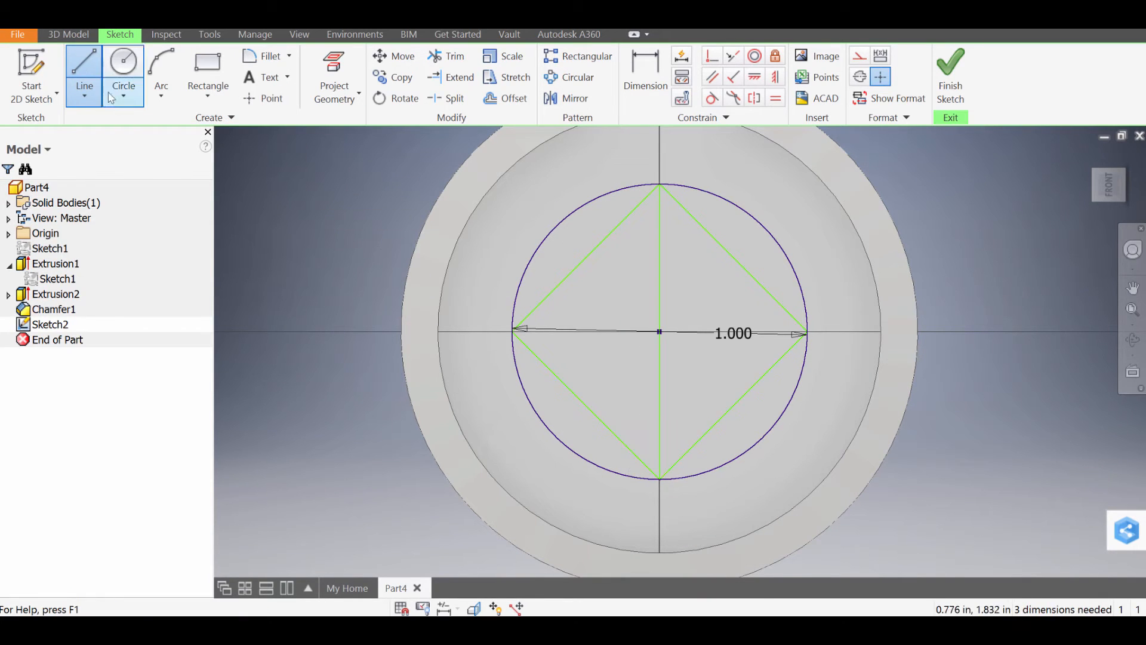
pyautogui.click(512, 329)
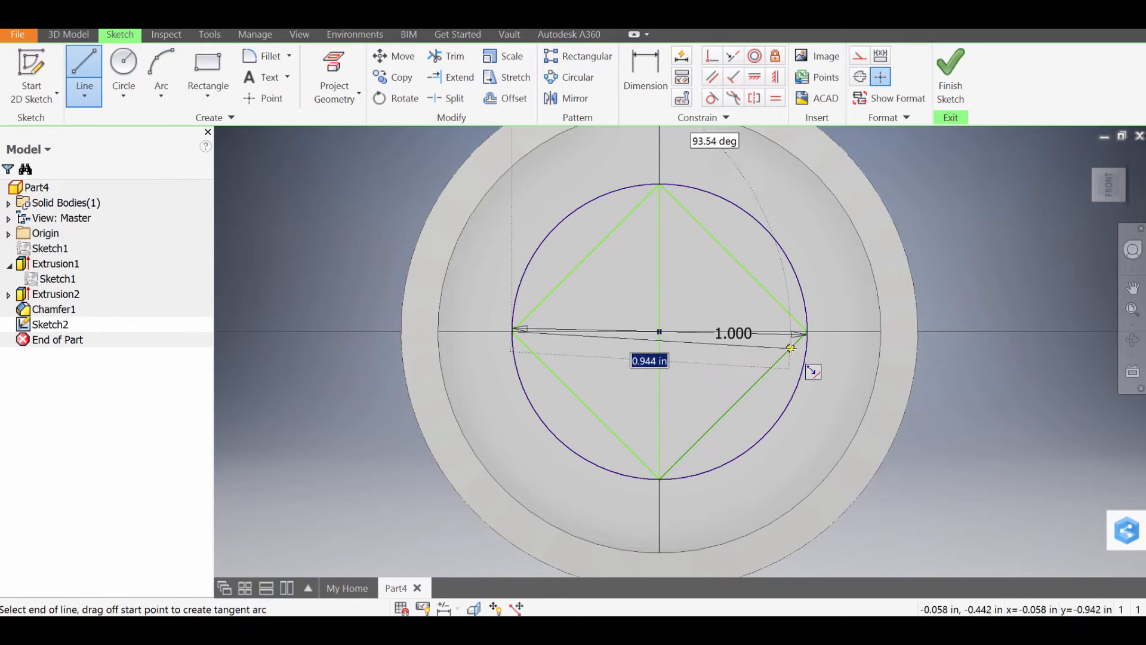
pyautogui.click(807, 332)
pyautogui.press('Escape')
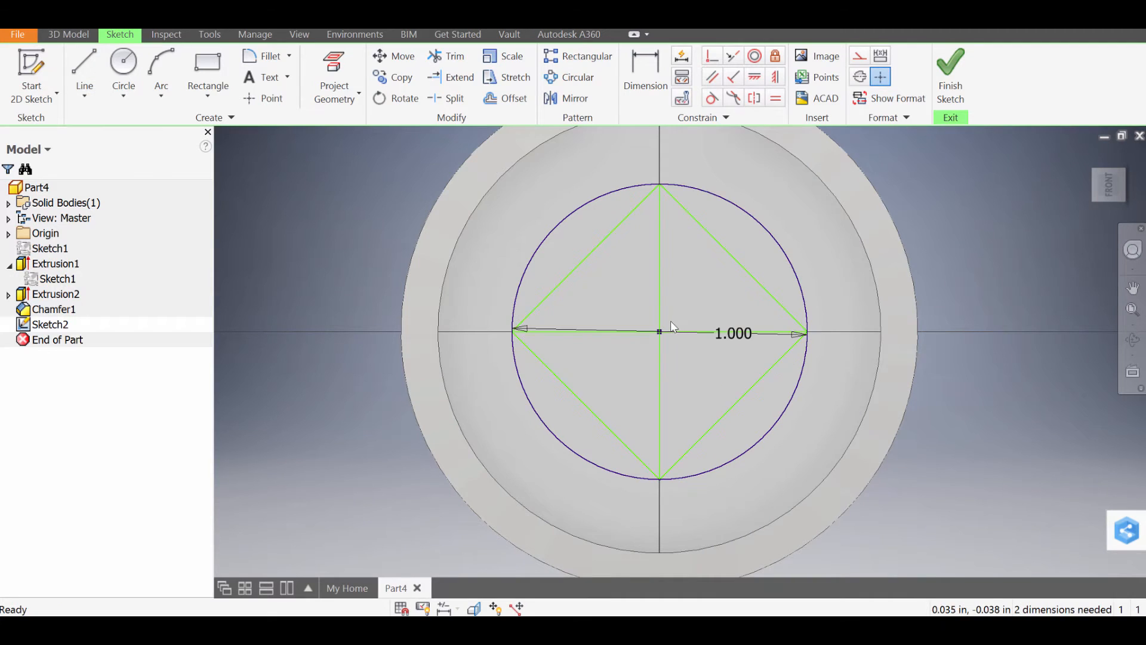
# Step: Draw a slanted line from the circle's top point to a spot left of centre, just above the left-right diagonal
pyautogui.scroll(5, 635, 288)
pyautogui.scroll(-6, 636, 288)
pyautogui.moveTo(638, 289); pyautogui.dragTo(617, 315, button='middle')
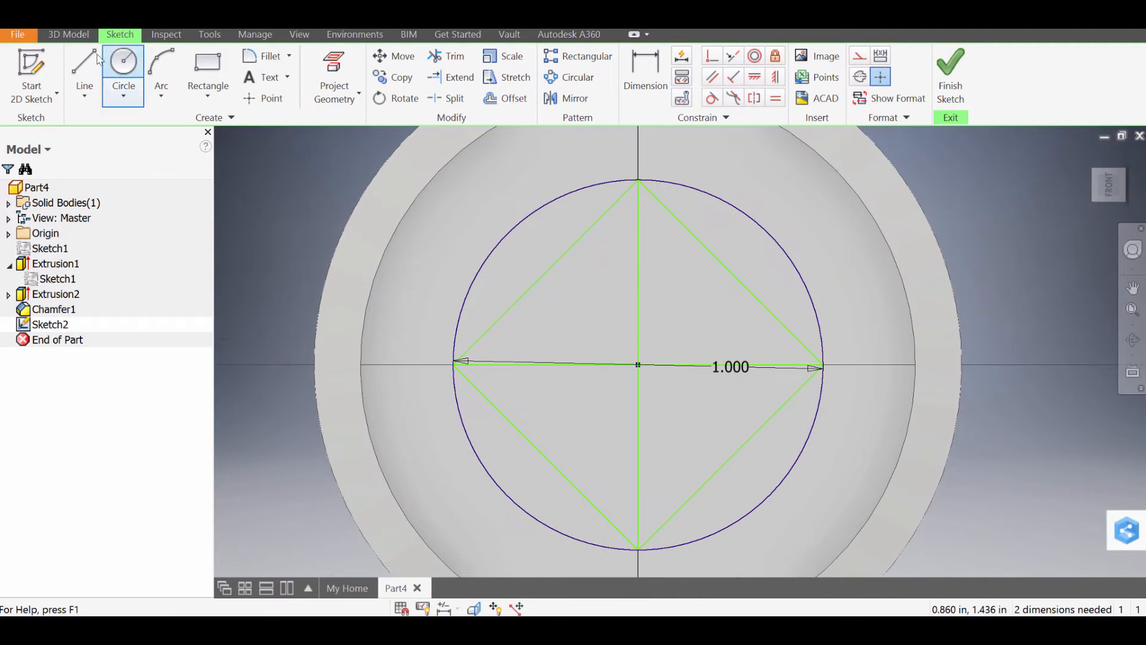
pyautogui.click(84, 69)
pyautogui.click(638, 180)
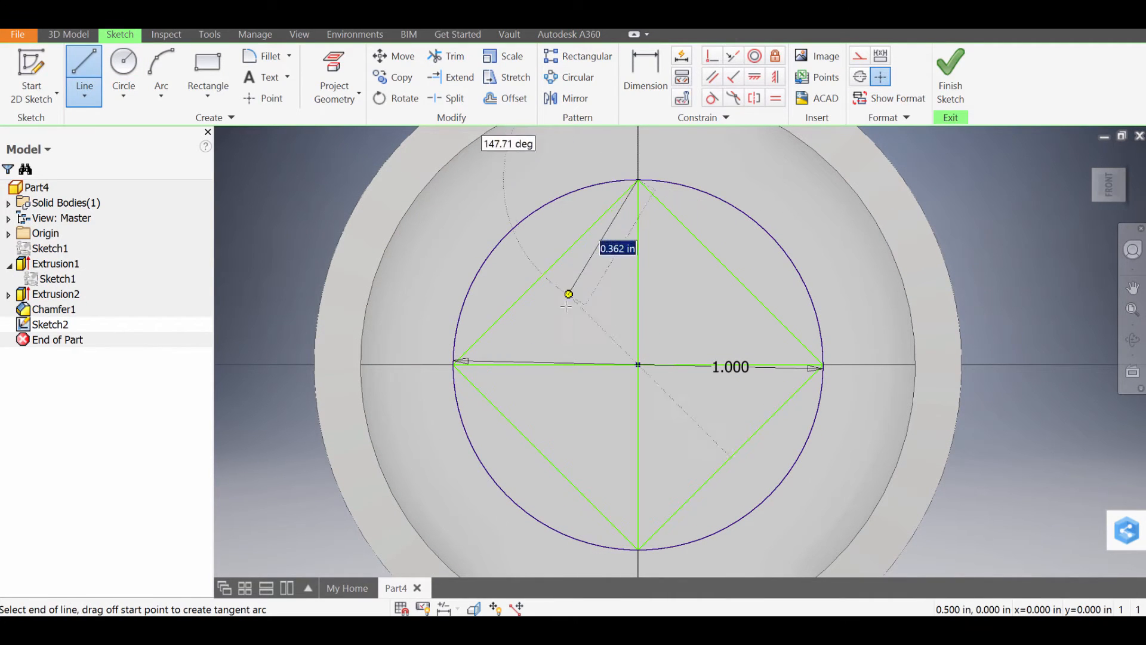
pyautogui.click(591, 361)
pyautogui.press('Escape')
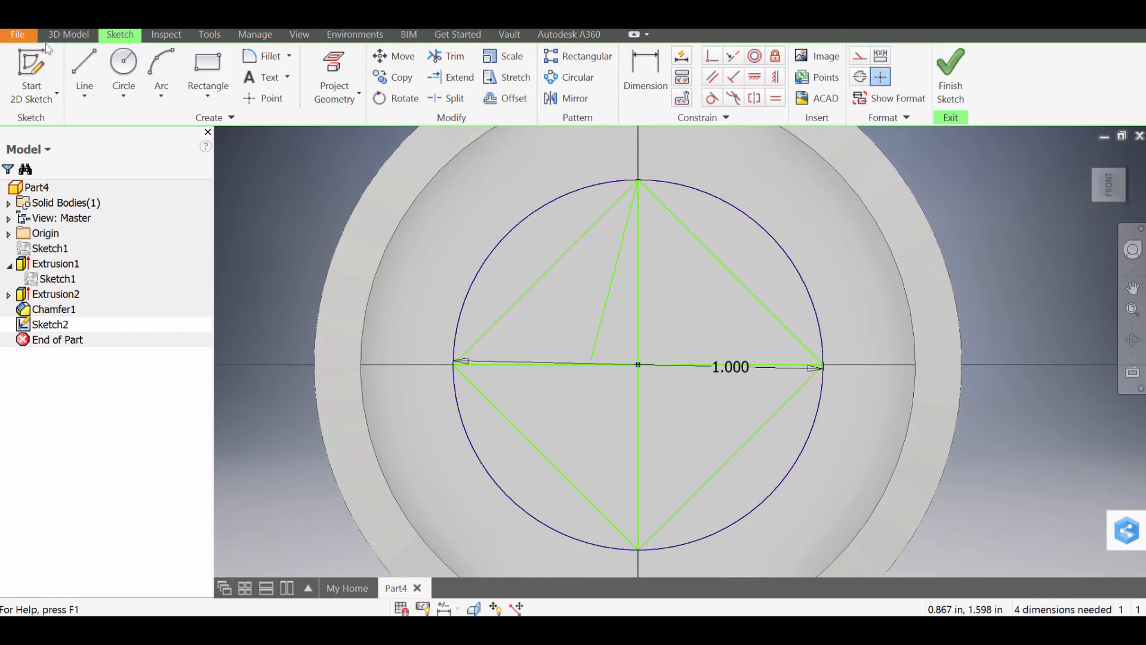
# Step: Draw a slanted line about 0.52 in long from the circle's right point to the top-bottom diagonal, below the centre
pyautogui.click(84, 67)
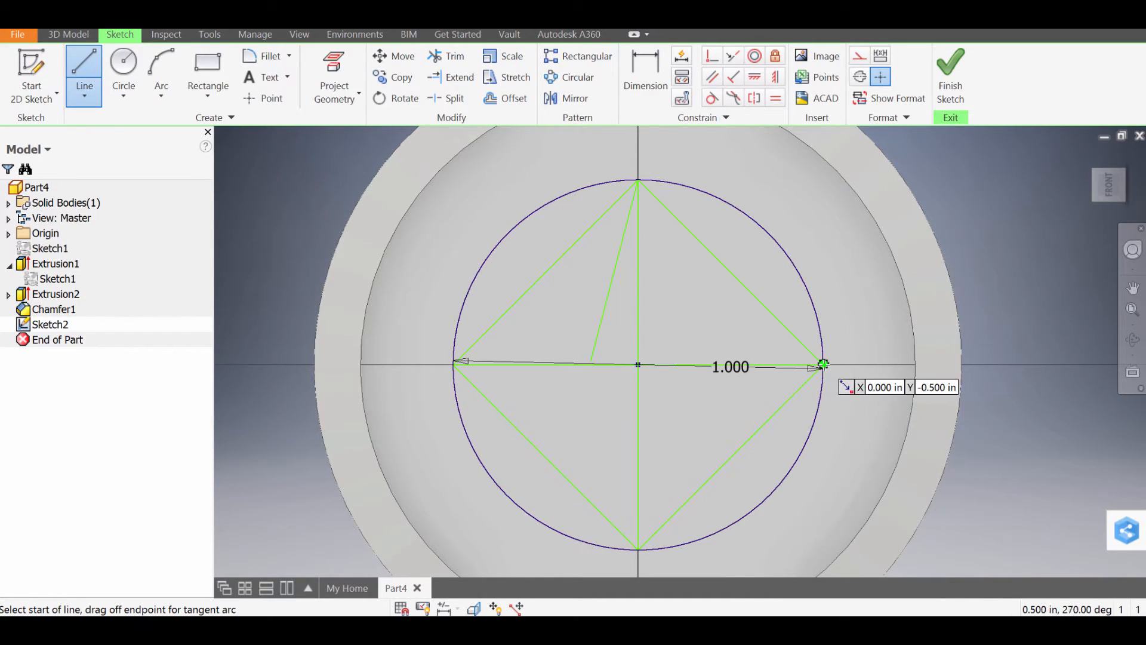
pyautogui.click(823, 364)
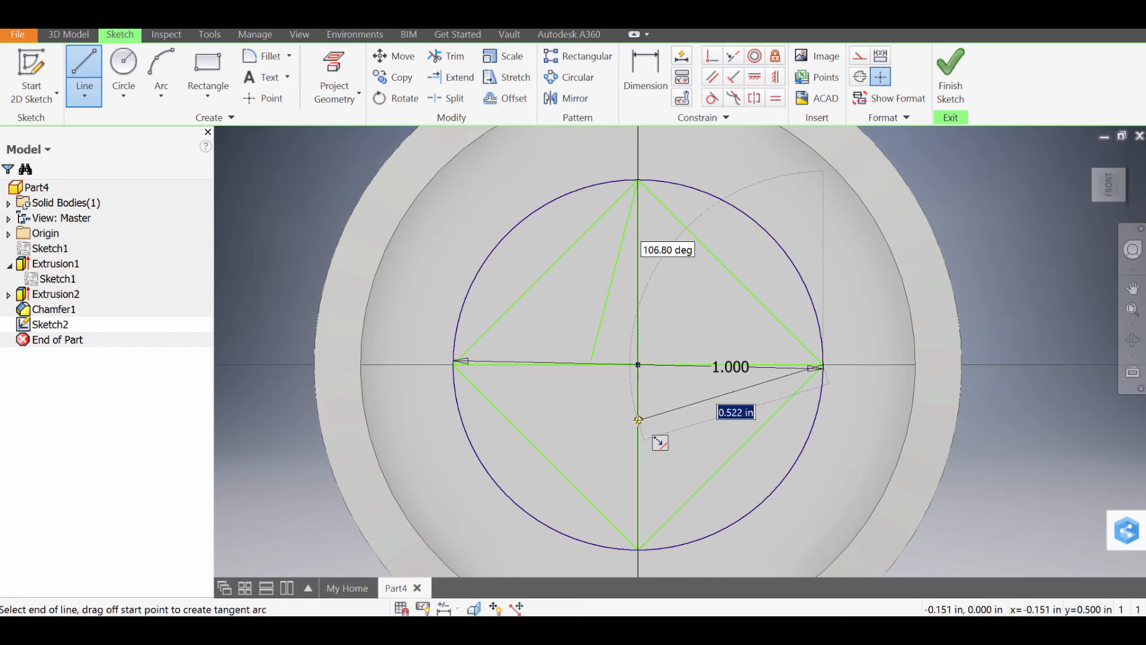
pyautogui.click(638, 420)
pyautogui.press('Escape')
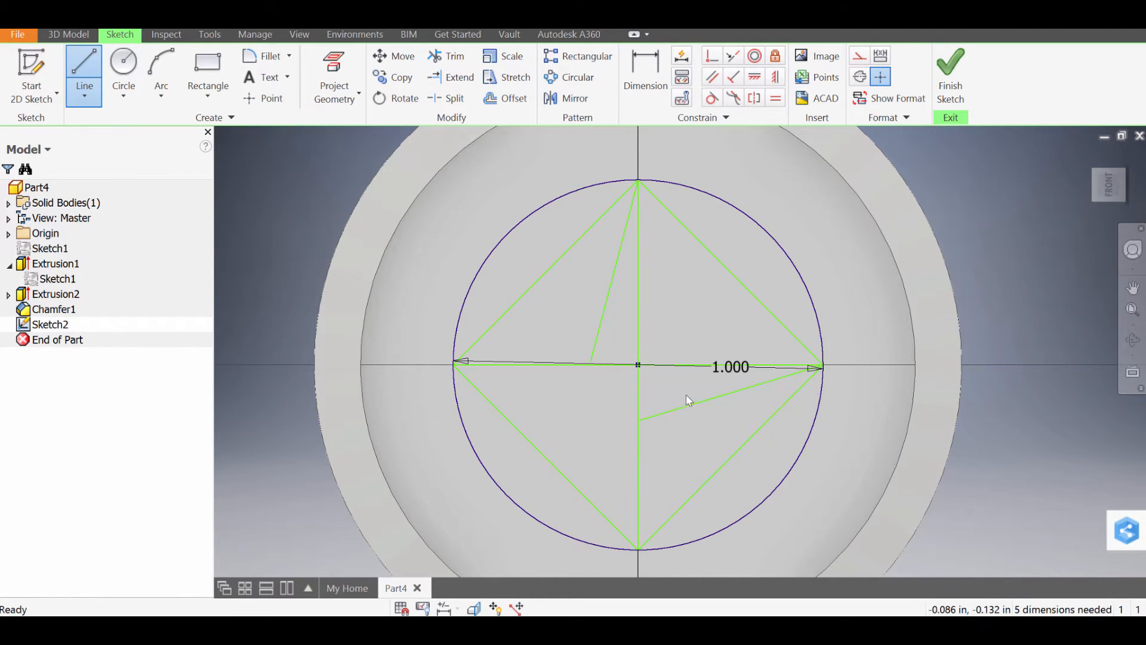
# Step: Dimension the angle between the upper slanted line and the top-bottom diagonal as 8 degrees
pyautogui.scroll(3, 685, 392)
pyautogui.scroll(-2, 628, 256)
pyautogui.scroll(2, 655, 310)
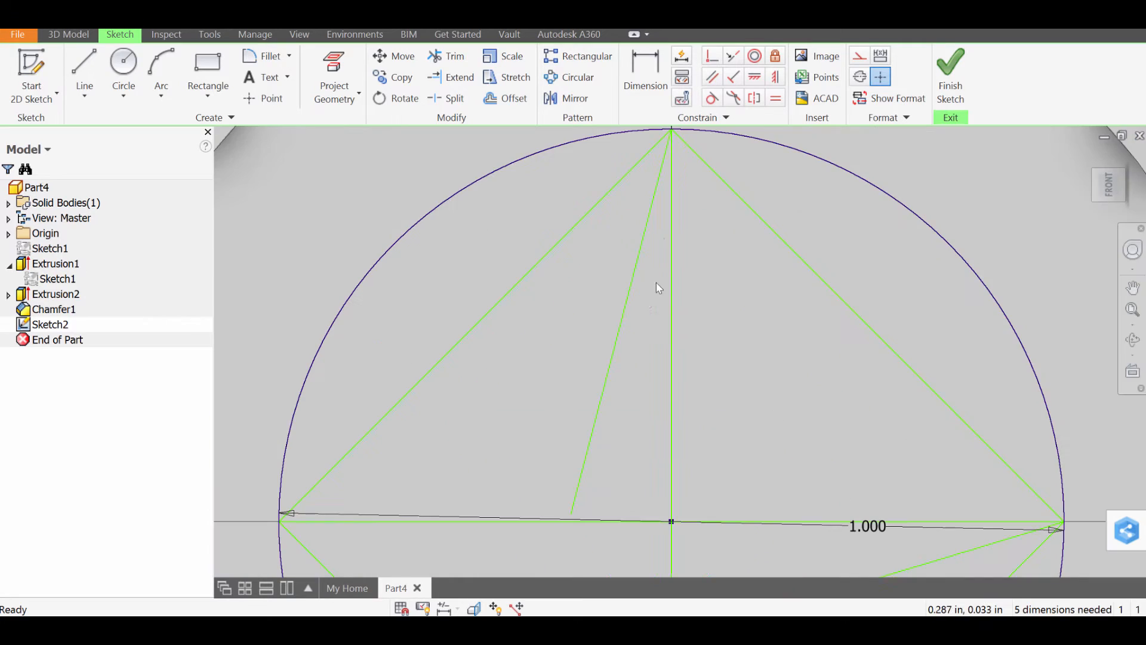
pyautogui.moveTo(658, 287); pyautogui.dragTo(603, 353, button='middle')
pyautogui.scroll(3, 607, 345)
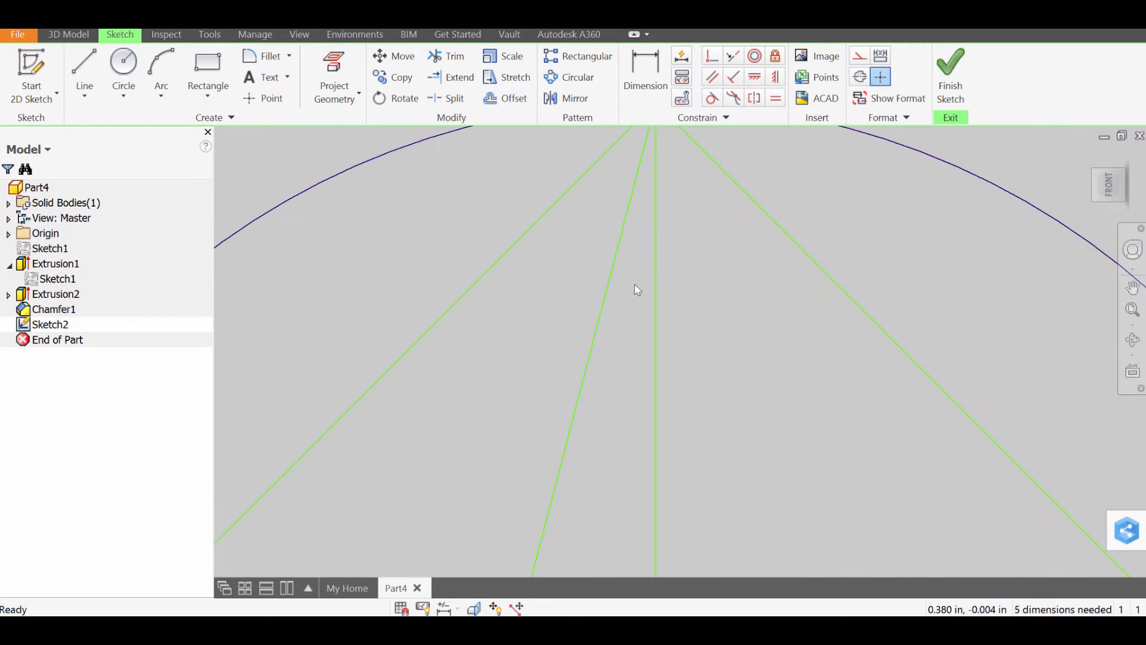
pyautogui.click(644, 71)
pyautogui.click(610, 278)
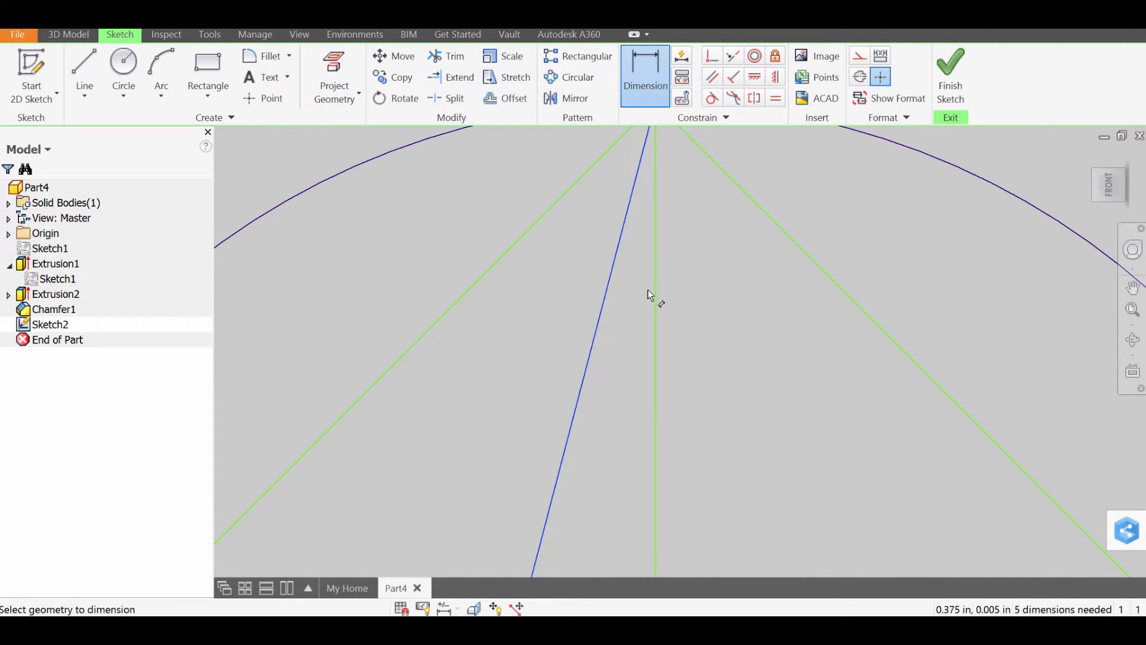
pyautogui.click(656, 299)
pyautogui.click(633, 309)
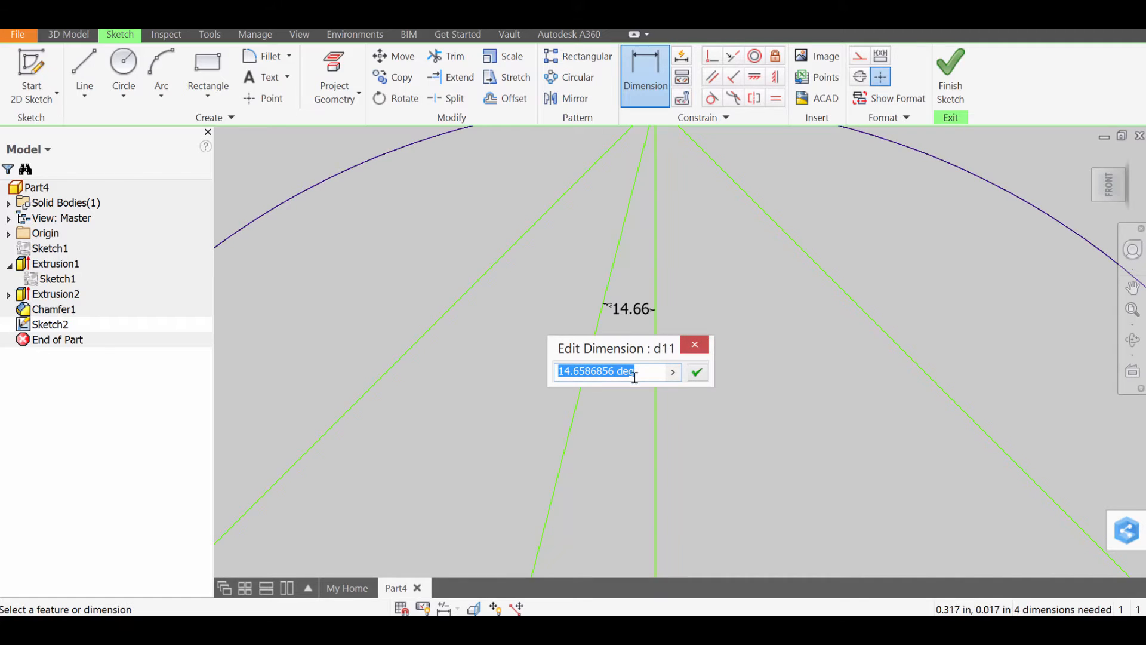
pyautogui.write('8')
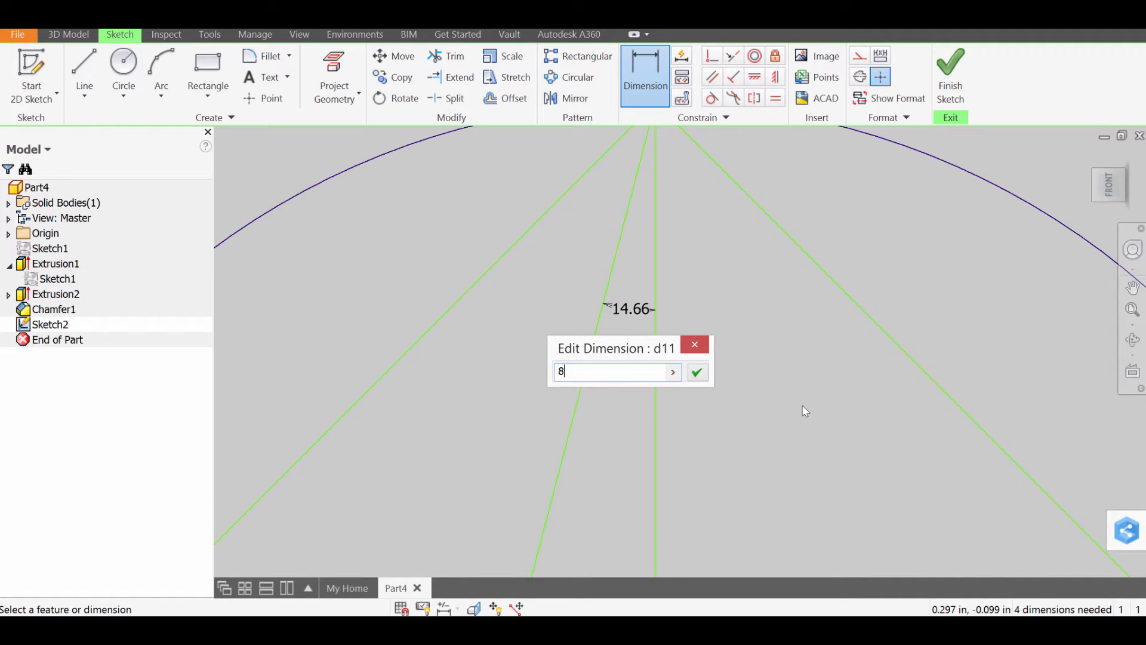
pyautogui.press('Return')
# Step: Dimension the angle between the slanted line at the circle's right point and the left-right diagonal as 8 degrees
pyautogui.scroll(-3, 664, 463)
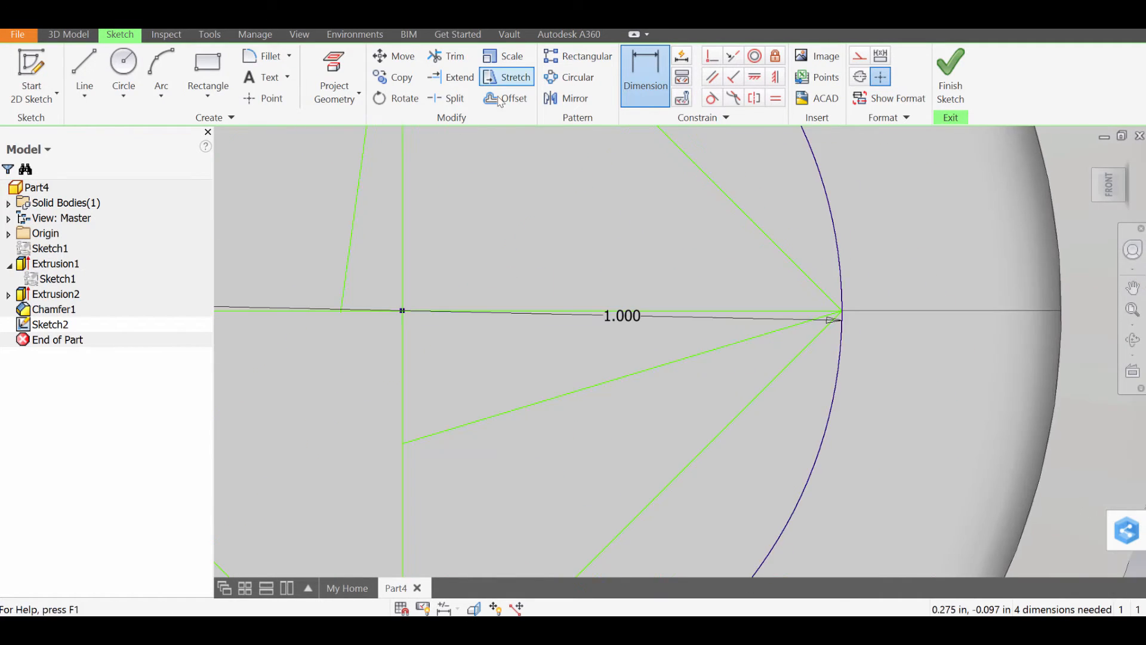
pyautogui.scroll(2, 667, 346)
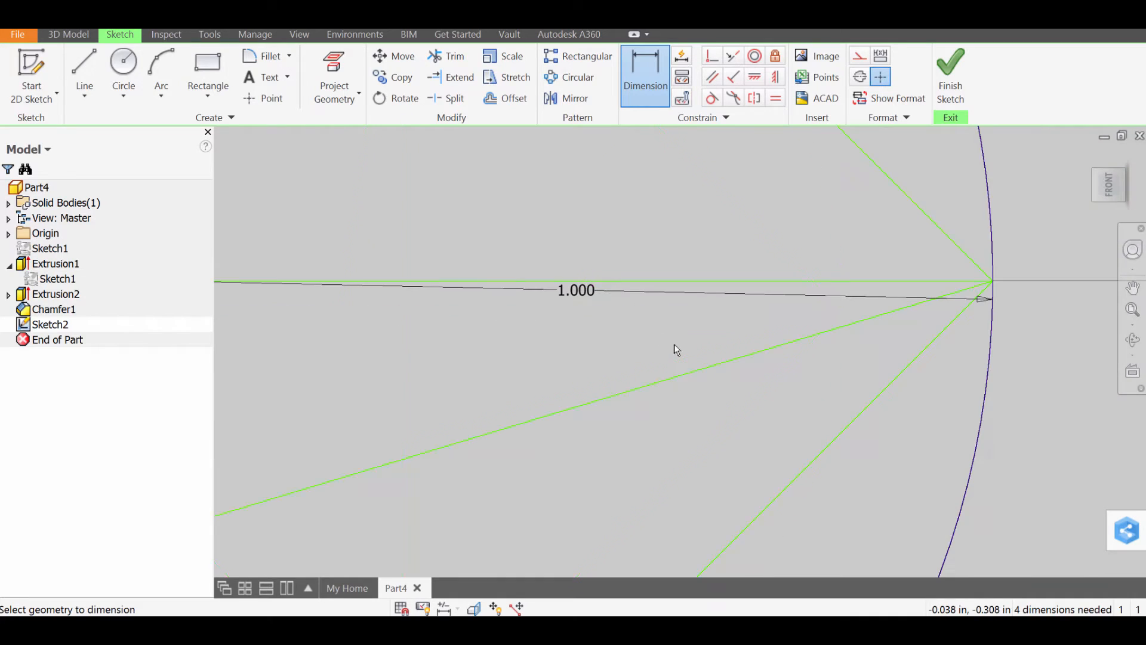
pyautogui.click(704, 368)
pyautogui.click(687, 293)
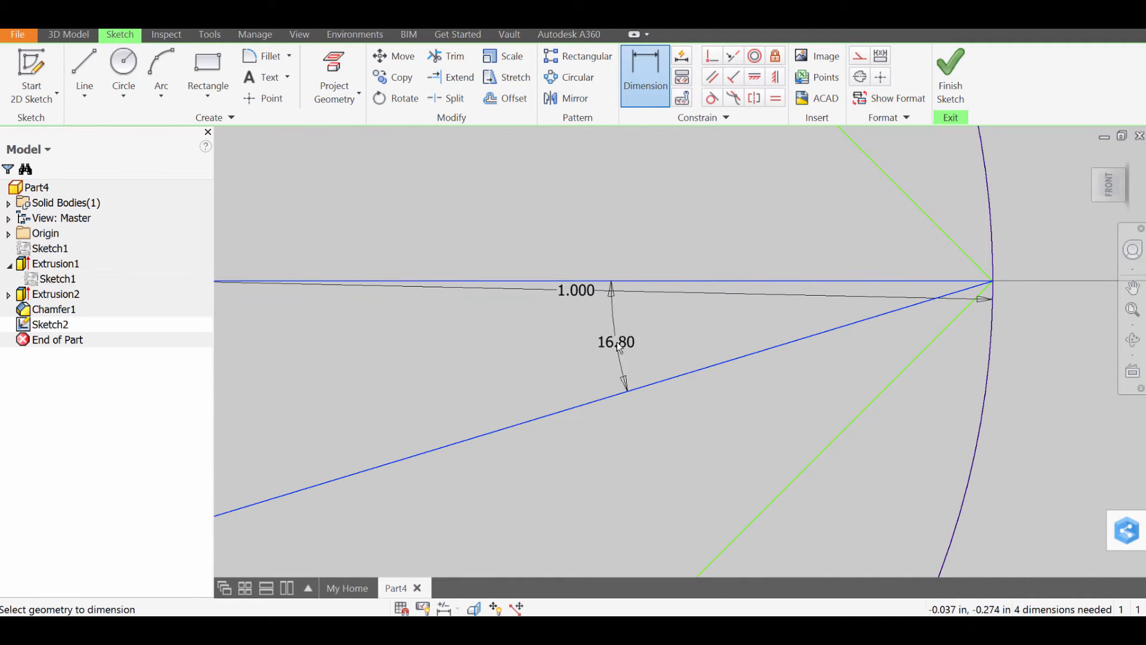
pyautogui.click(659, 346)
pyautogui.write('8')
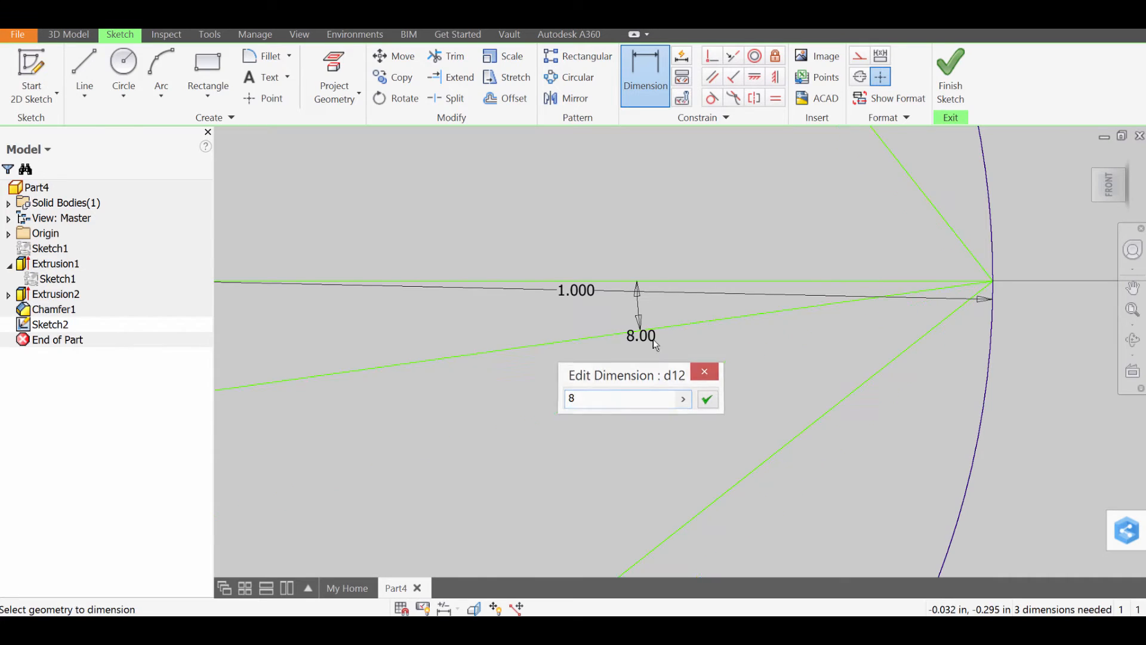
pyautogui.press('Return')
# Step: Undo the 8 degree value on the angle at the circle's right point
pyautogui.scroll(-3, 625, 404)
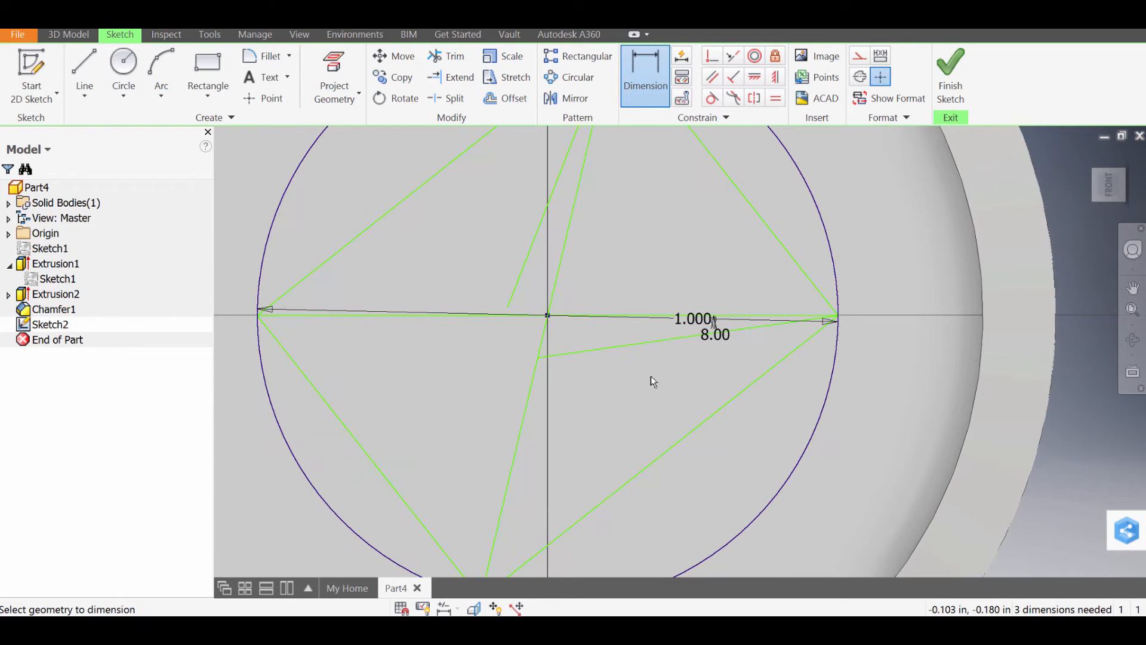
pyautogui.moveTo(538, 314)
pyautogui.mouseDown(button='middle')
pyautogui.moveTo(579, 388)
pyautogui.moveTo(534, 327)
pyautogui.mouseUp(button='middle')
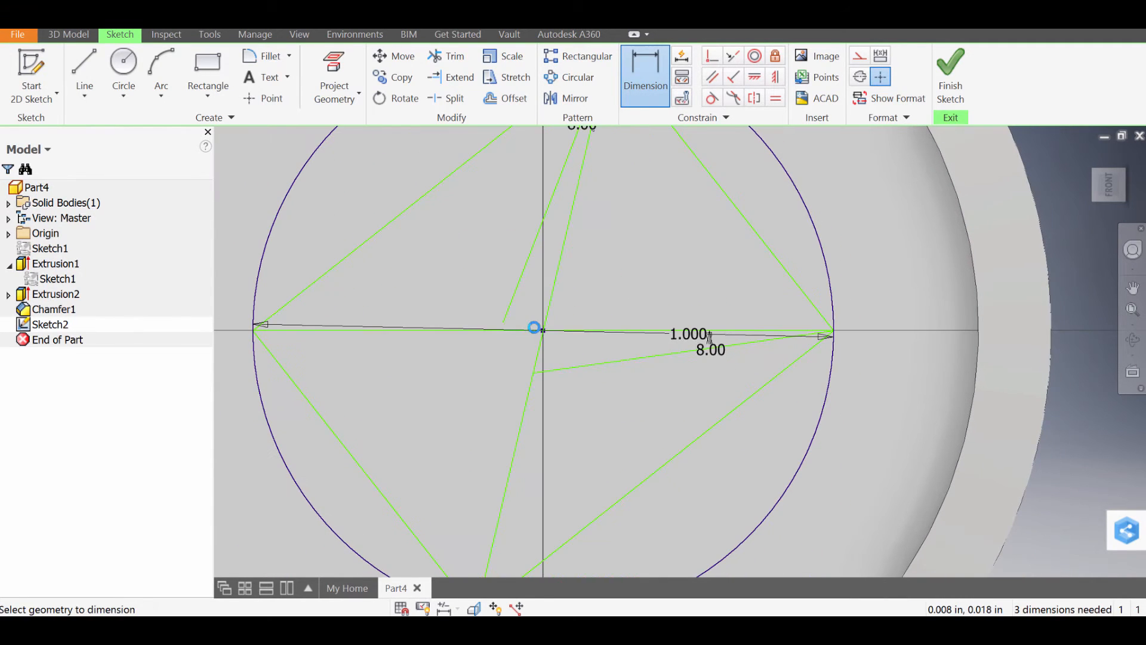
pyautogui.hotkey('ctrl', 'z')
# Step: Try a vertical constraint on the diagonal joining the circle's top and bottom points, and undo it
pyautogui.scroll(3, 552, 419)
pyautogui.moveTo(555, 404); pyautogui.dragTo(589, 365, button='middle')
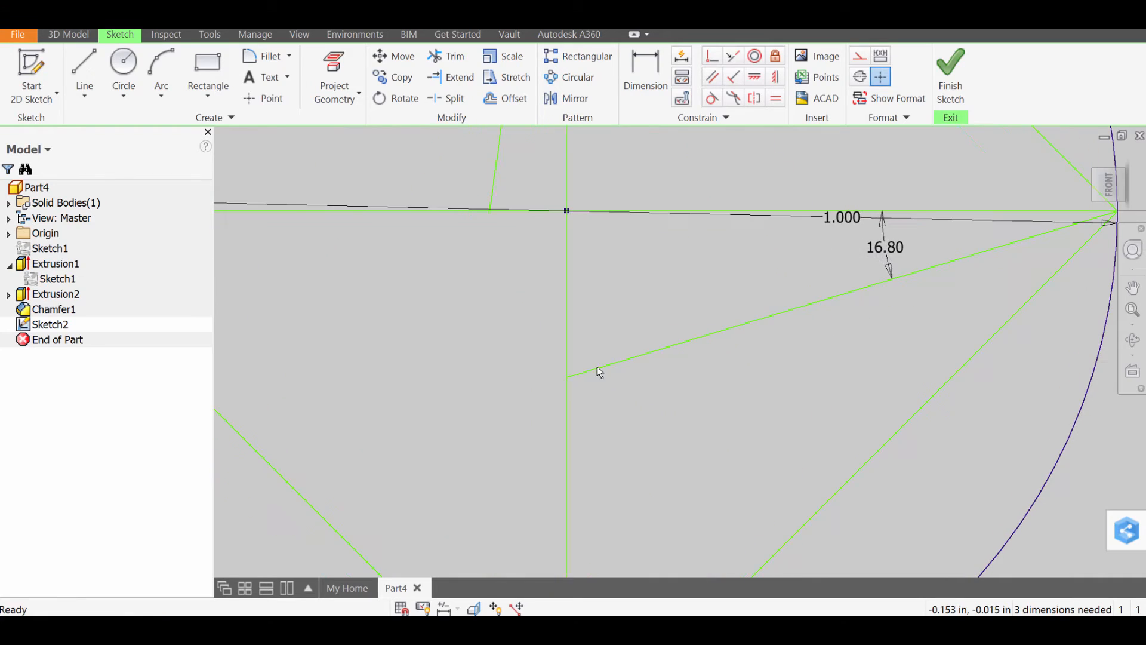
pyautogui.click(773, 77)
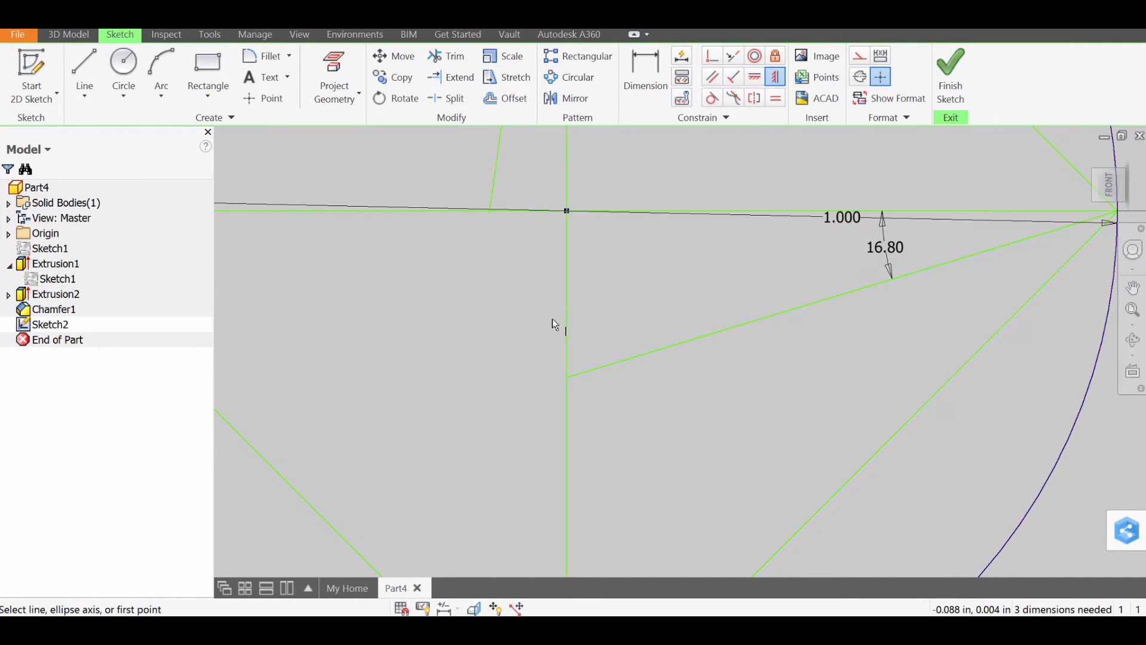
pyautogui.click(567, 332)
pyautogui.scroll(-5, 594, 353)
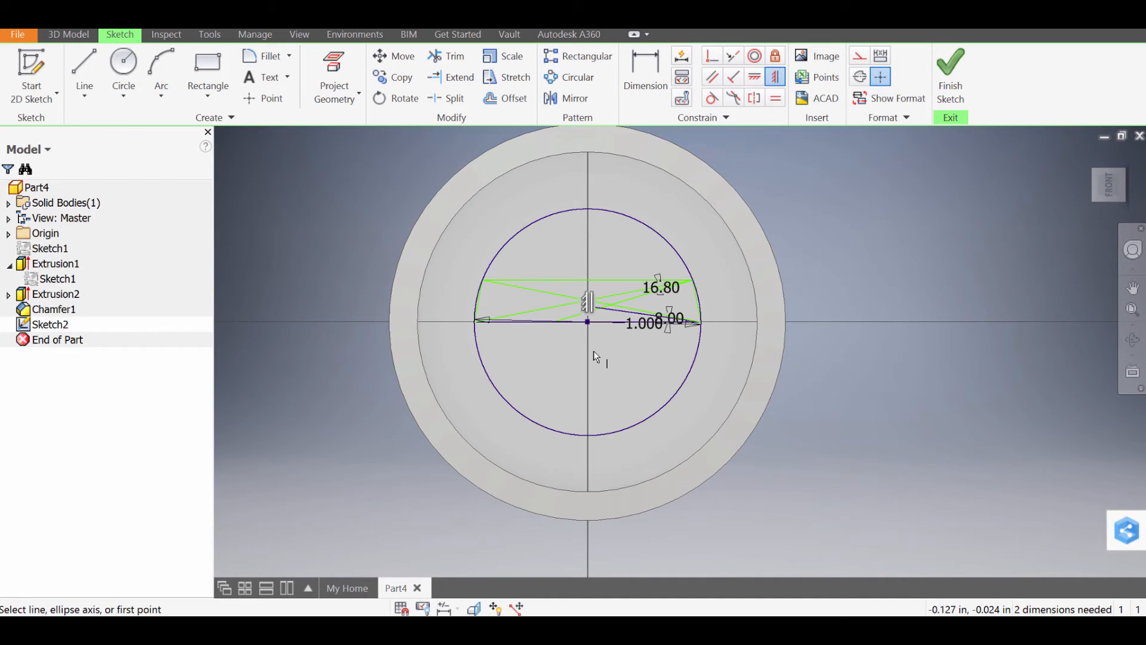
pyautogui.hotkey('ctrl', 'z')
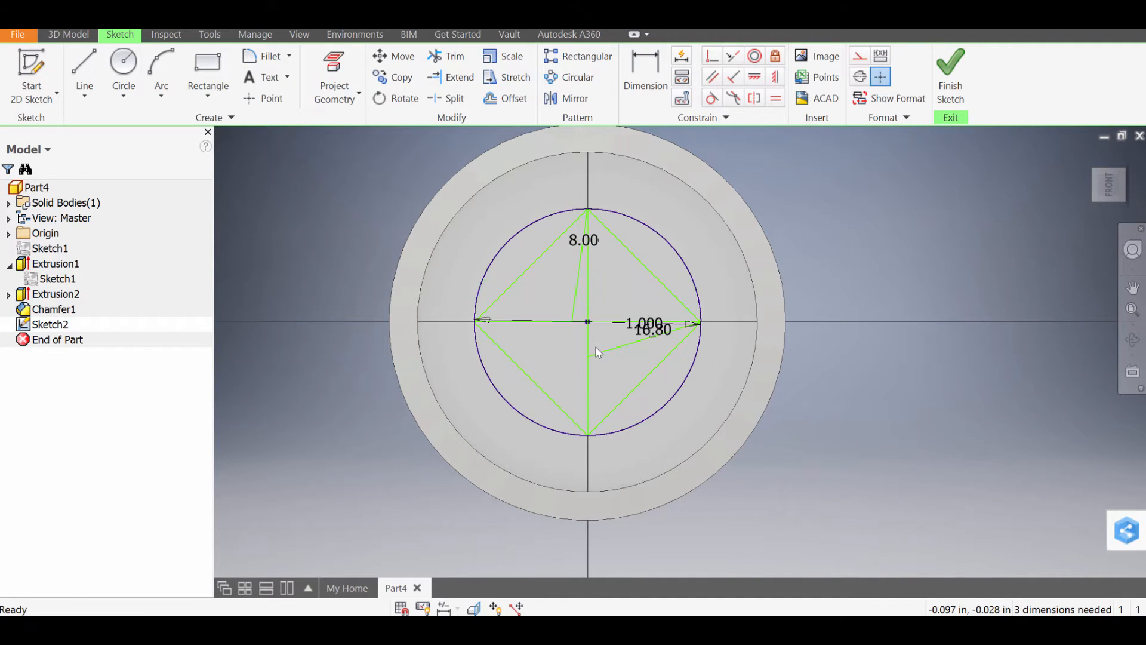
# Step: Apply a horizontal constraint to the diagonal joining the circle's top and bottom points
pyautogui.scroll(4, 596, 347)
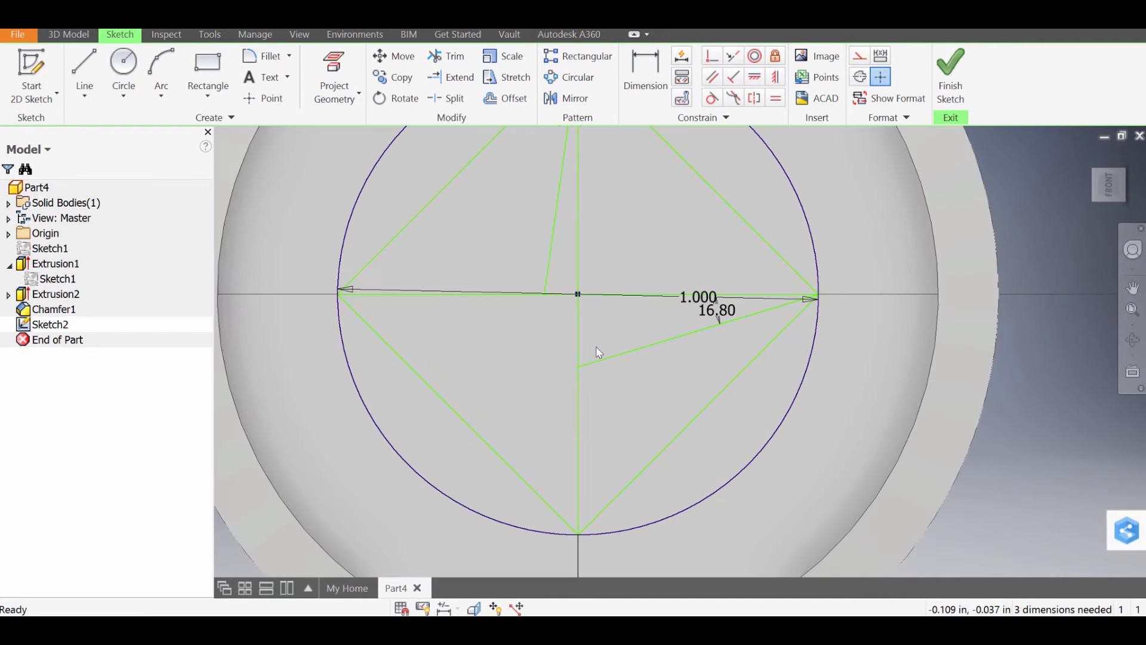
pyautogui.click(755, 76)
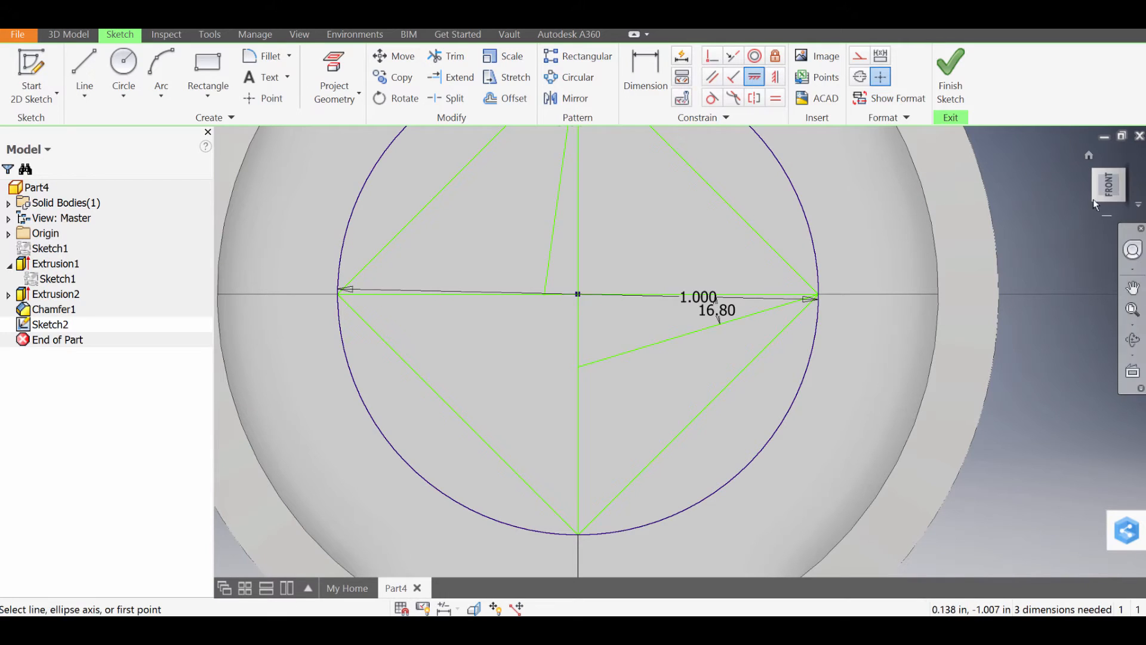
pyautogui.click(582, 361)
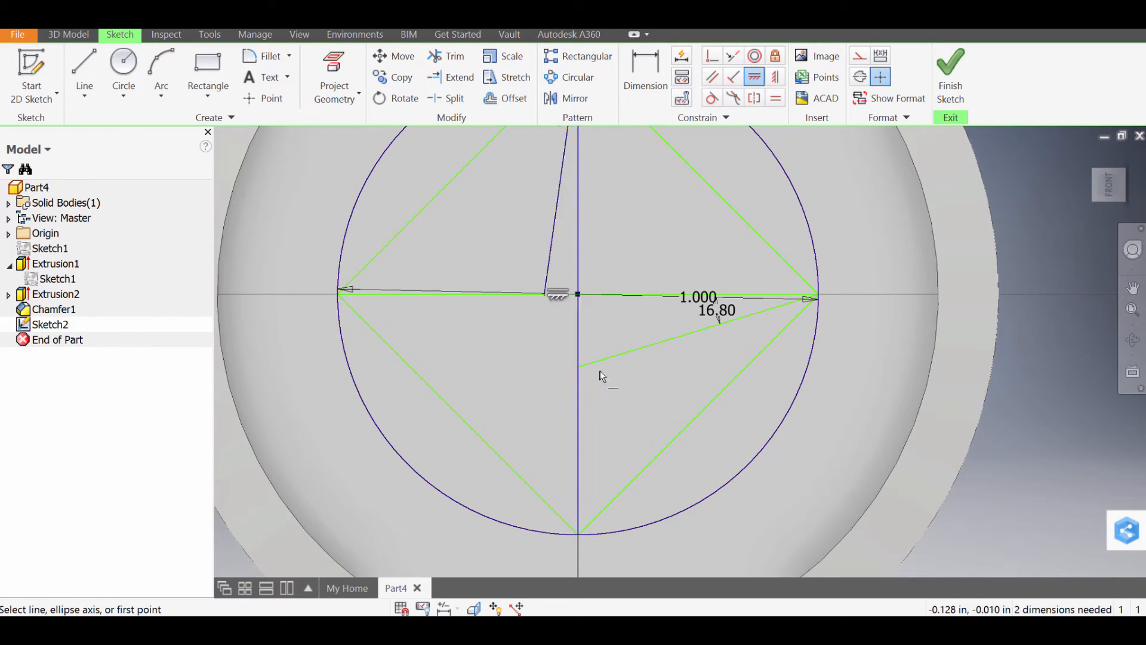
# Step: Apply a Fix constraint to the diagonal joining the circle's top and bottom points
pyautogui.moveTo(592, 424); pyautogui.dragTo(624, 462, button='middle')
pyautogui.scroll(4, 636, 441)
pyautogui.scroll(-8, 634, 441)
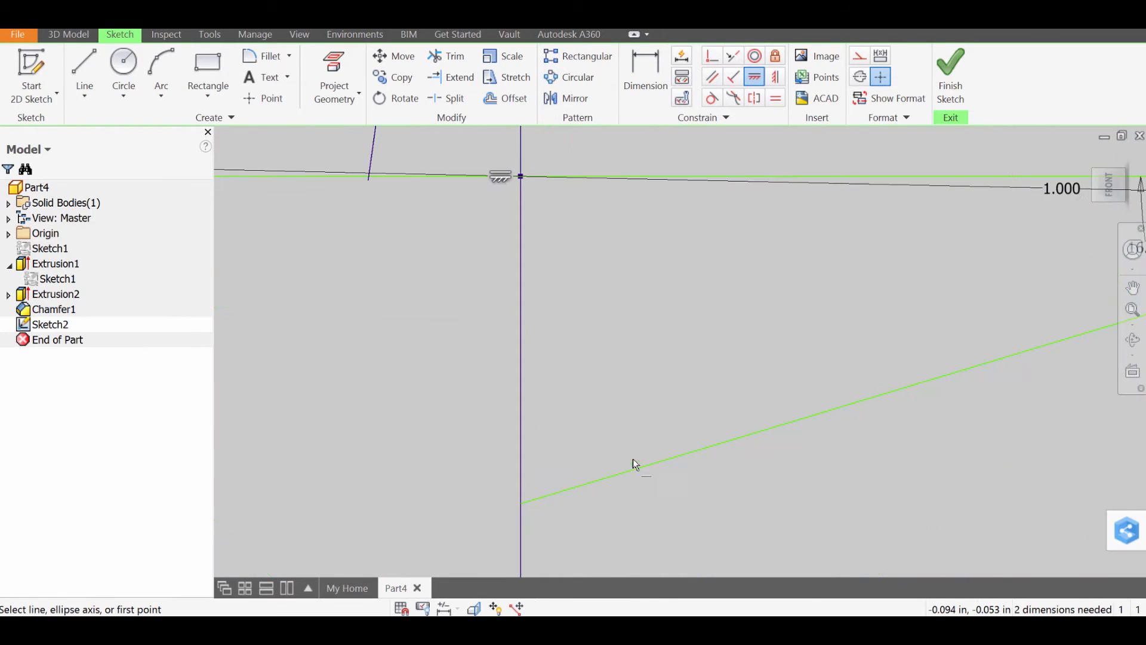
pyautogui.press('Escape')
pyautogui.moveTo(629, 373); pyautogui.dragTo(499, 332, button='middle')
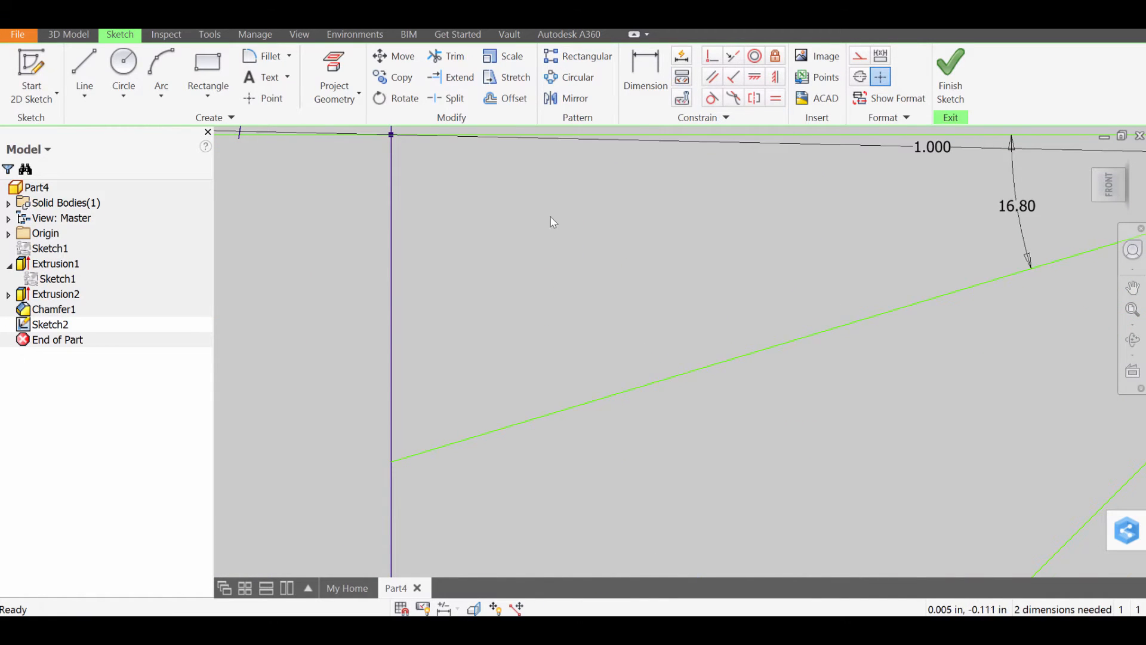
pyautogui.click(392, 308)
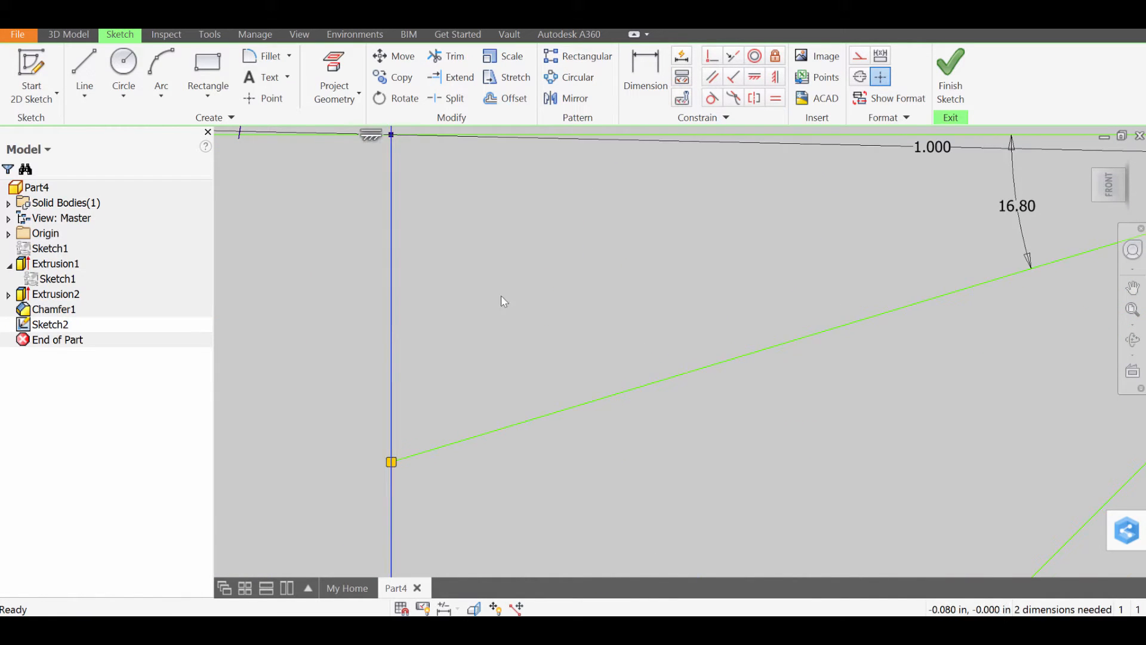
pyautogui.click(775, 55)
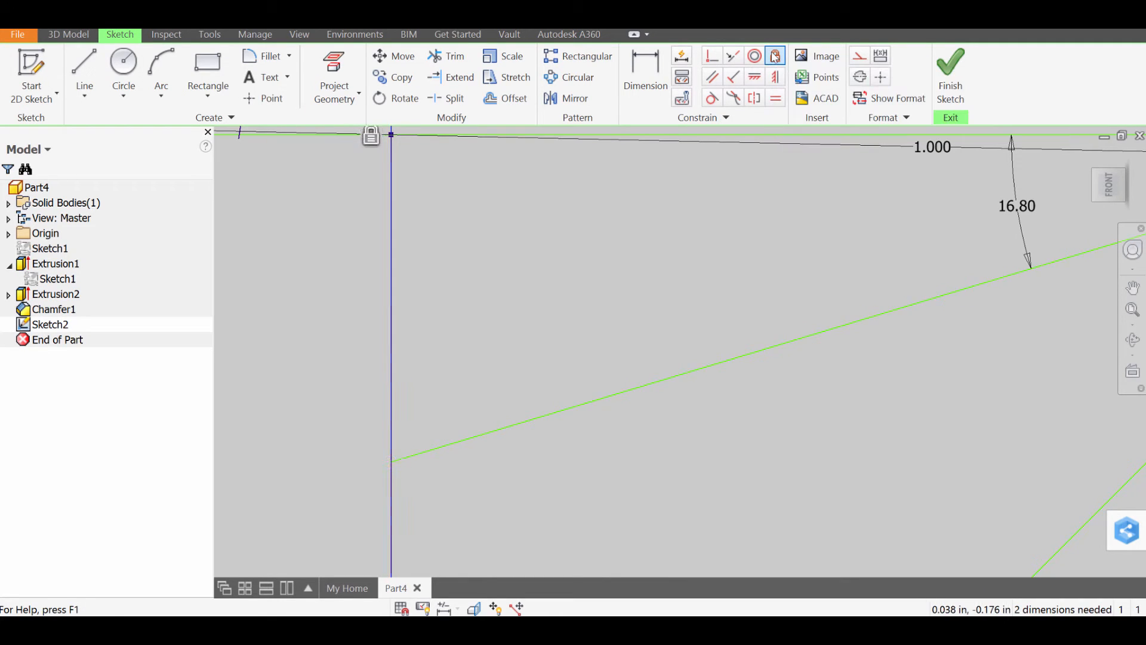
pyautogui.moveTo(715, 262); pyautogui.dragTo(606, 289, button='middle')
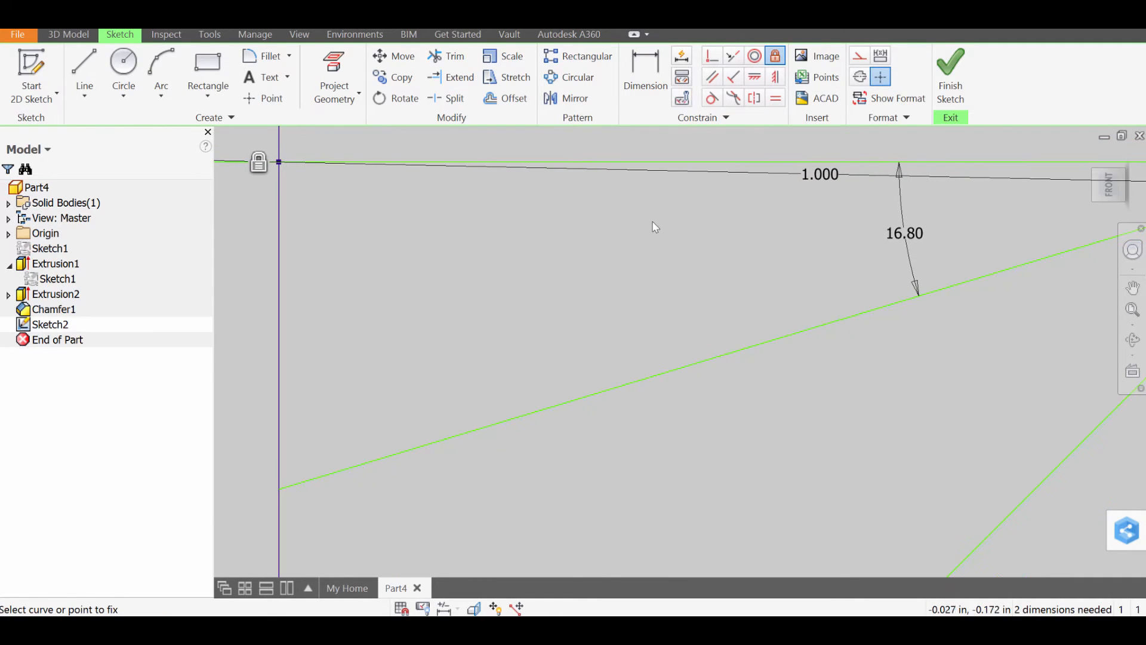
pyautogui.press('Escape')
# Step: Try setting the angle between the slanted line and the left-right diagonal to 8 degrees, and undo it
pyautogui.click(661, 67)
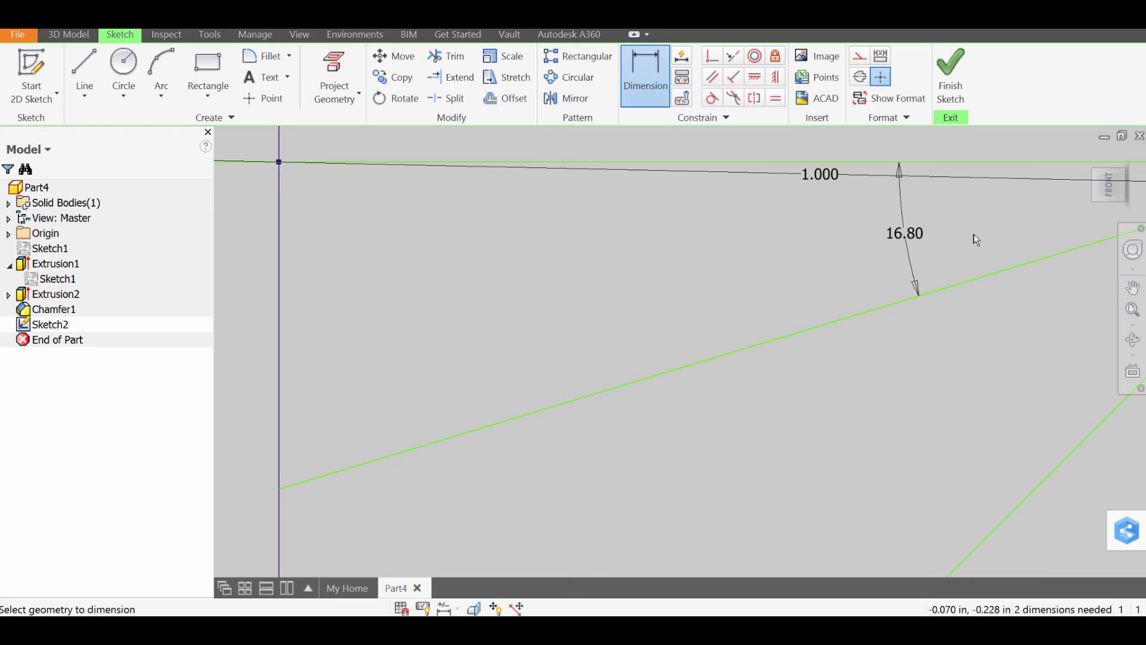
pyautogui.click(905, 234)
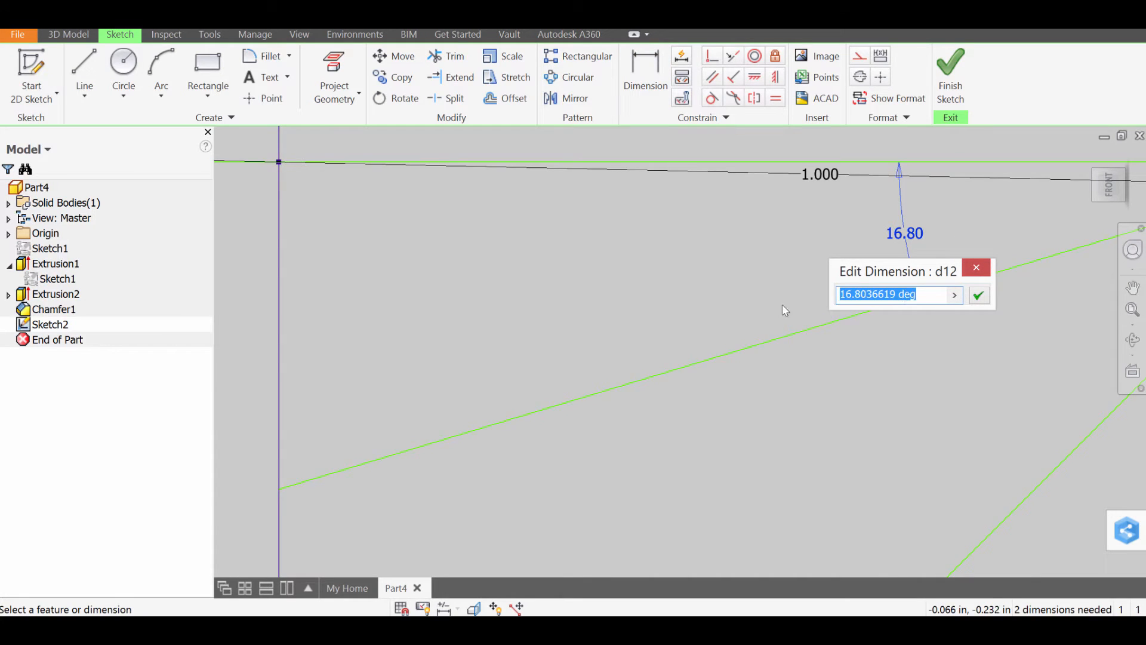
pyautogui.write('8')
pyautogui.press('Return')
pyautogui.scroll(4, 783, 318)
pyautogui.moveTo(761, 351); pyautogui.dragTo(728, 380, button='middle')
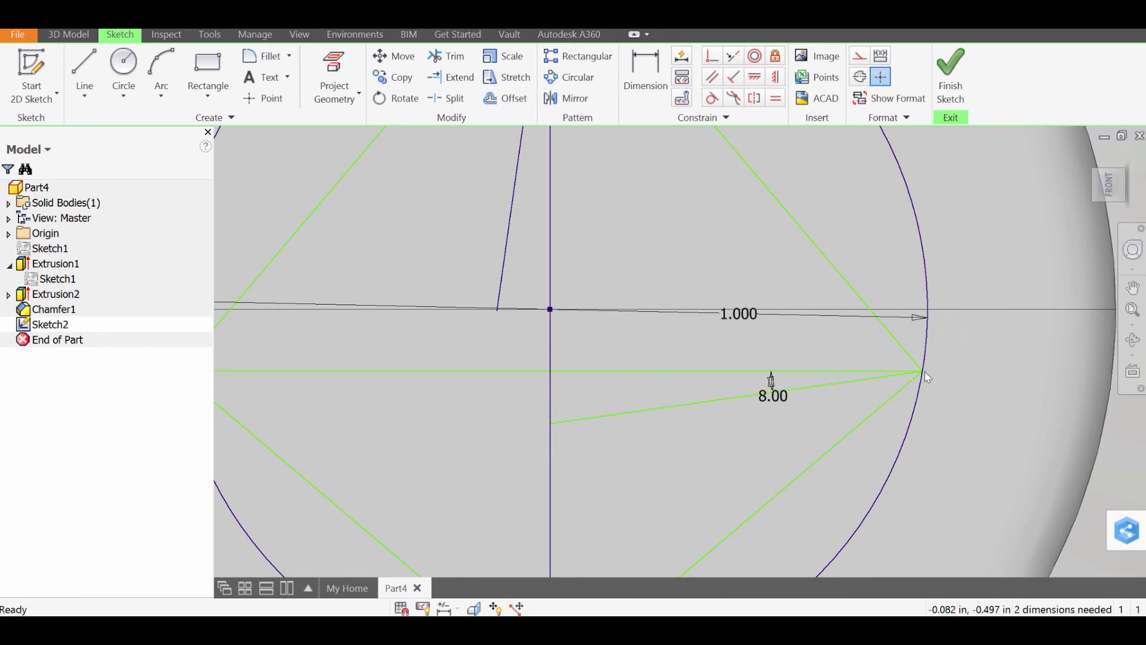
pyautogui.hotkey('ctrl', 'z')
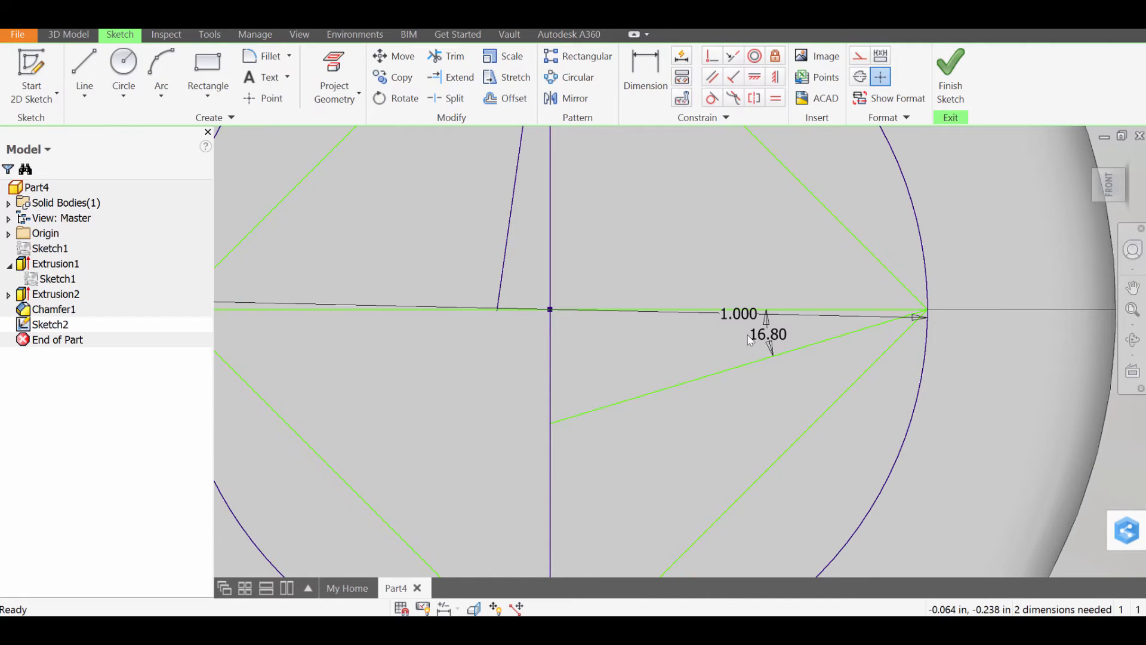
# Step: Apply a Fix constraint to the diagonal joining the circle's left and right points
pyautogui.scroll(-3, 751, 340)
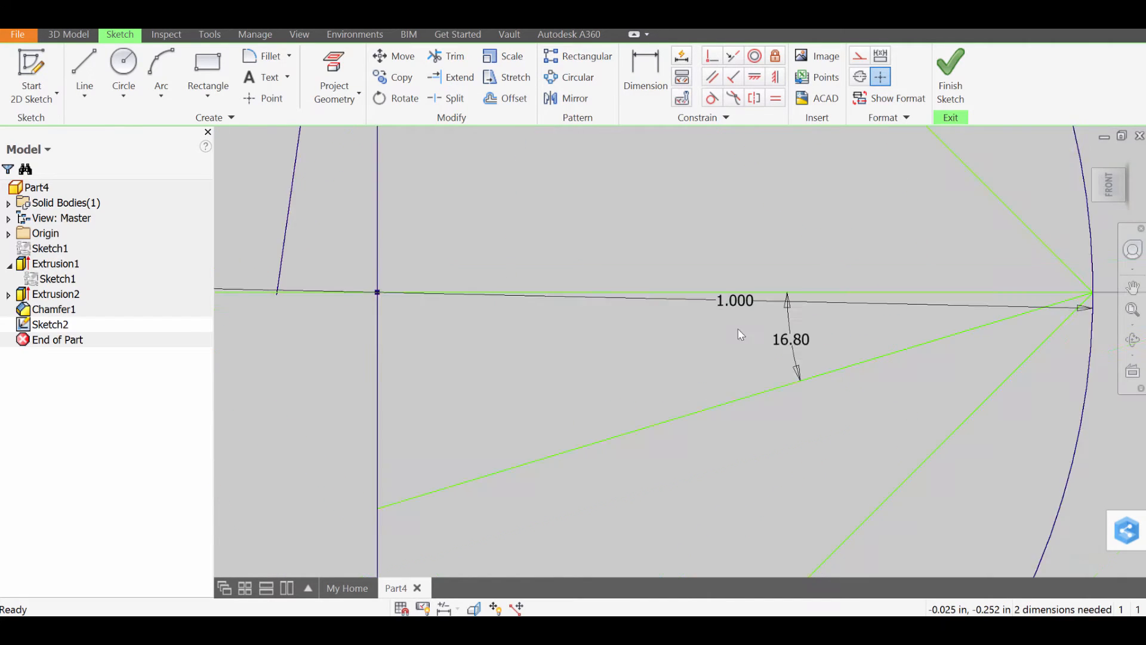
pyautogui.click(648, 291)
pyautogui.click(773, 76)
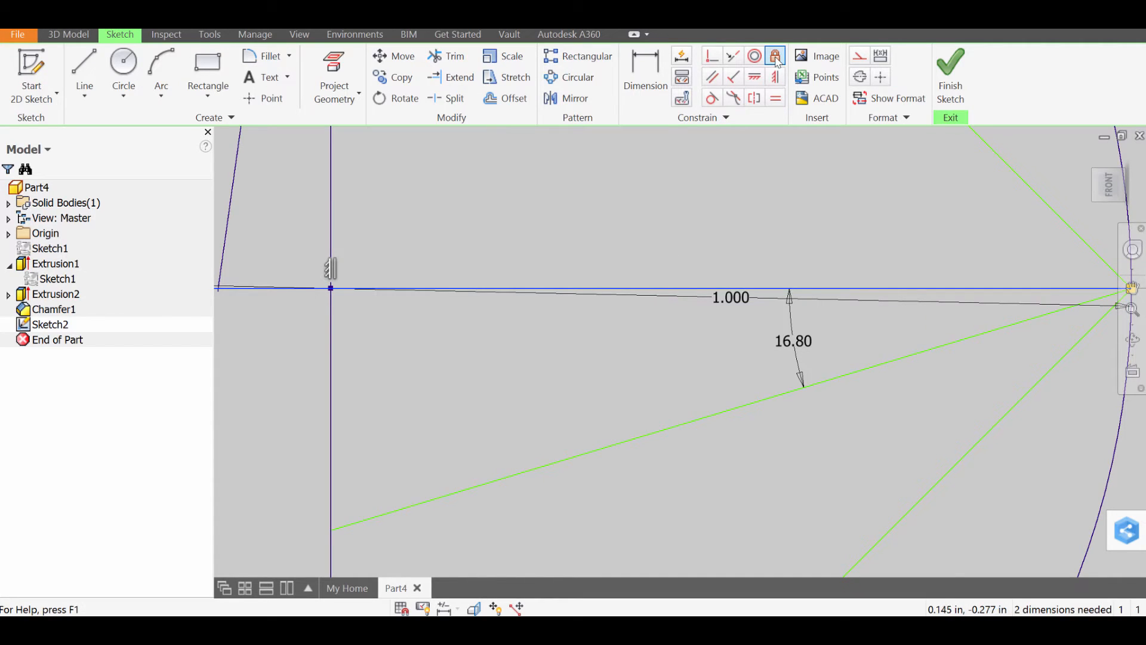
pyautogui.click(776, 57)
pyautogui.press('Escape')
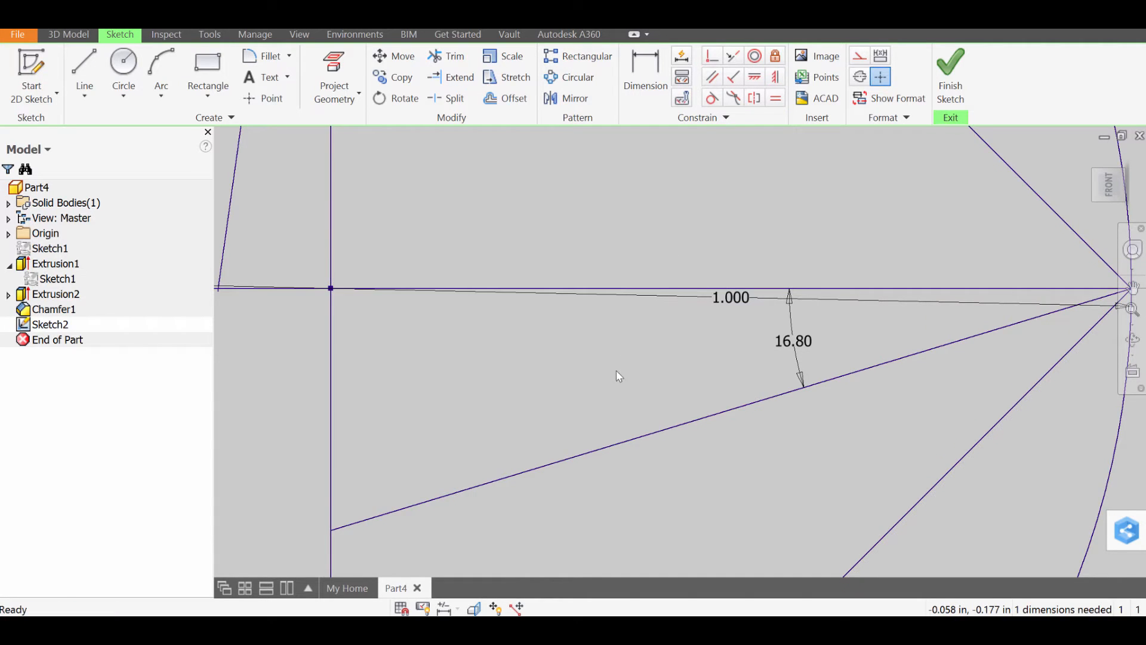
# Step: Set the angle between the slanted line at the circle's right point and the left-right diagonal to 8 degrees
pyautogui.doubleClick(801, 351)
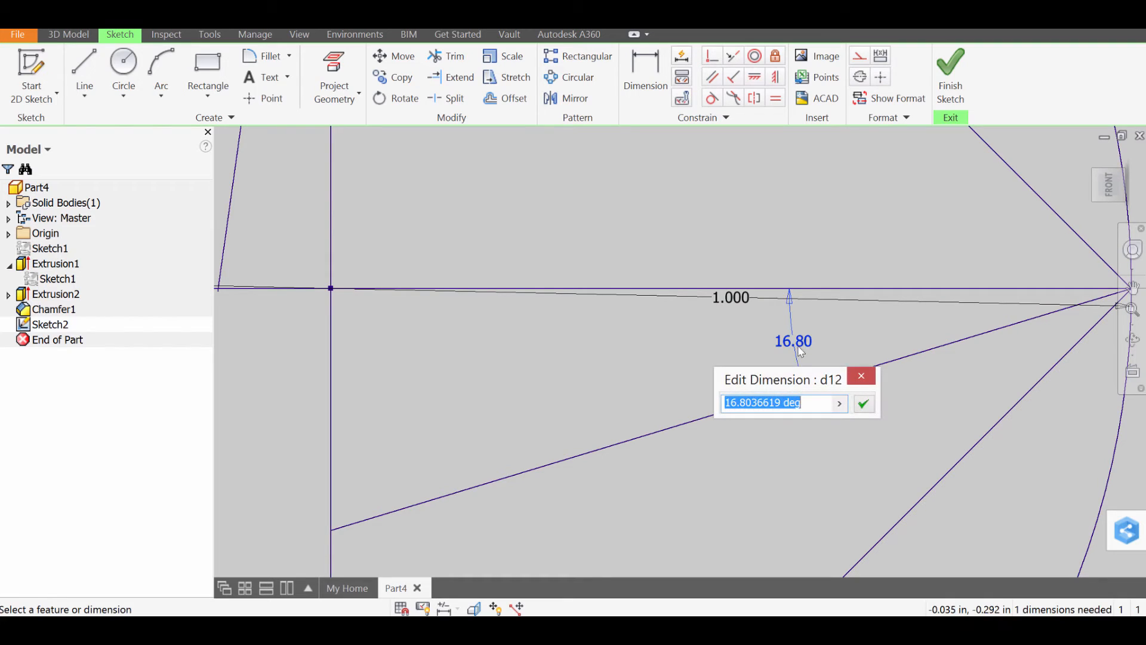
pyautogui.write('8')
pyautogui.press('Return')
pyautogui.scroll(4, 781, 381)
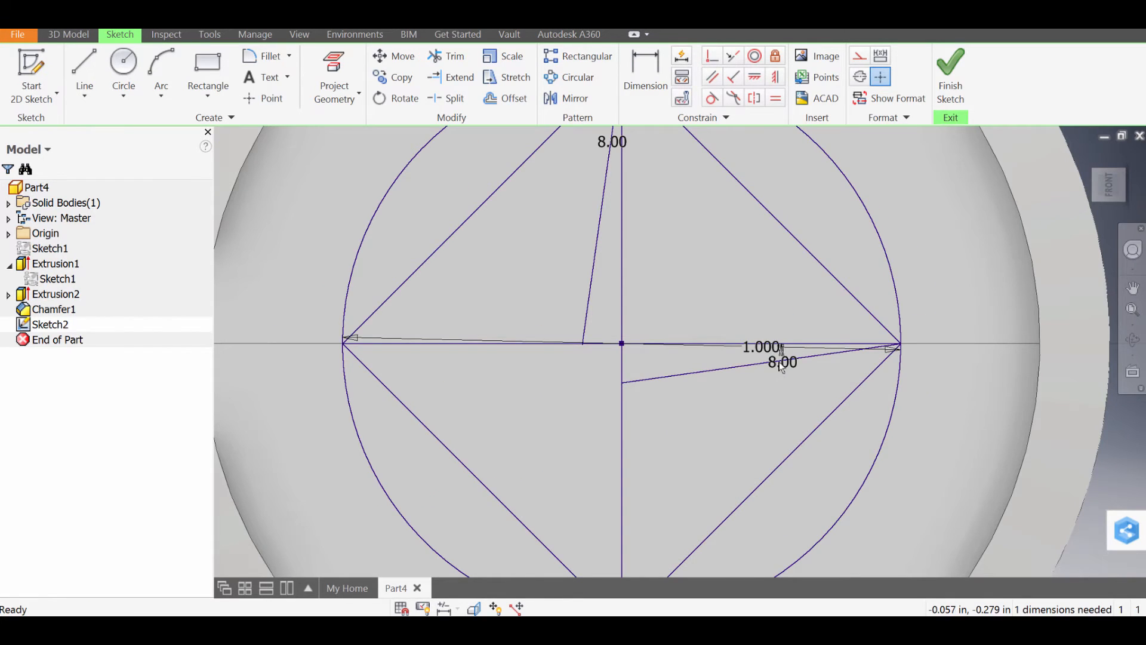
# Step: Trim away the diamond's two upper sides and the circle's two upper arcs
pyautogui.moveTo(774, 363)
pyautogui.mouseDown(button='middle')
pyautogui.moveTo(786, 400)
pyautogui.moveTo(742, 373)
pyautogui.mouseUp(button='middle')
pyautogui.click(447, 56)
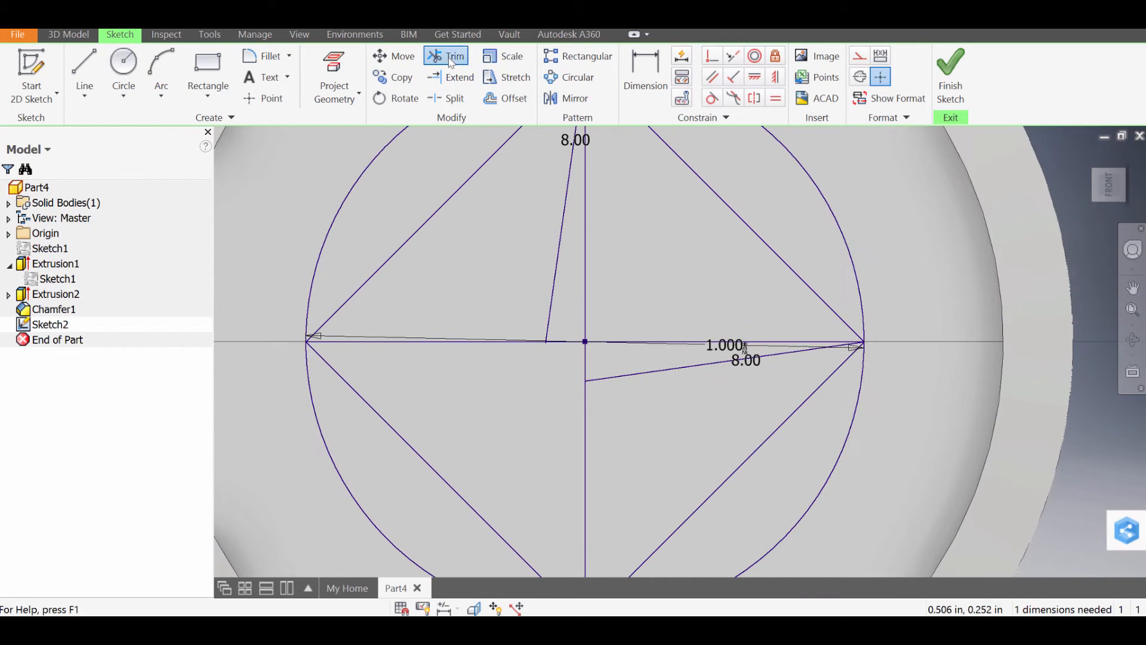
pyautogui.click(806, 292)
pyautogui.click(850, 258)
pyautogui.moveTo(850, 257); pyautogui.dragTo(817, 318, button='middle')
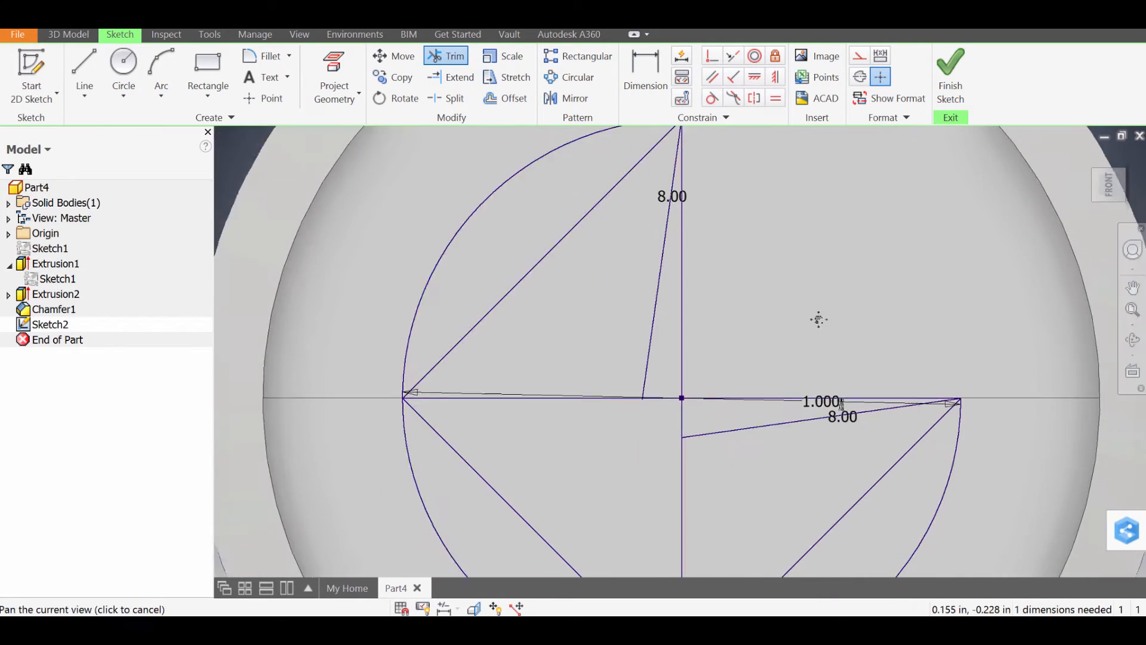
pyautogui.click(533, 282)
pyautogui.click(473, 239)
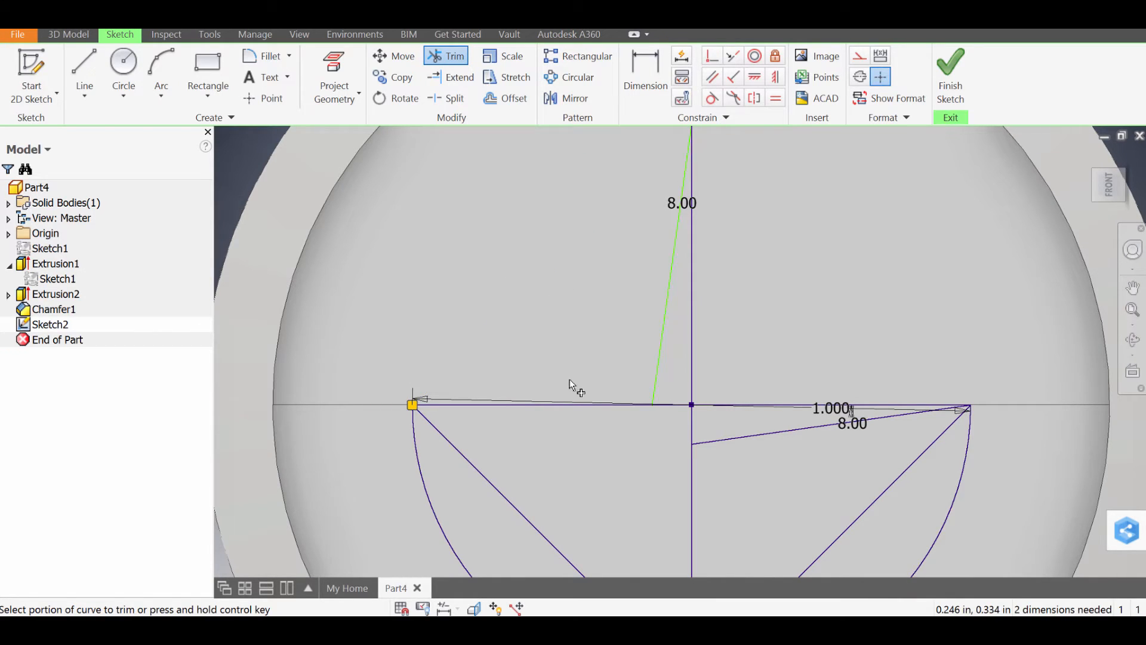
# Step: Trim the diamond's lower sides, the circle's lower-left arc and the ends of both diagonals beyond the slanted lines
pyautogui.click(459, 442)
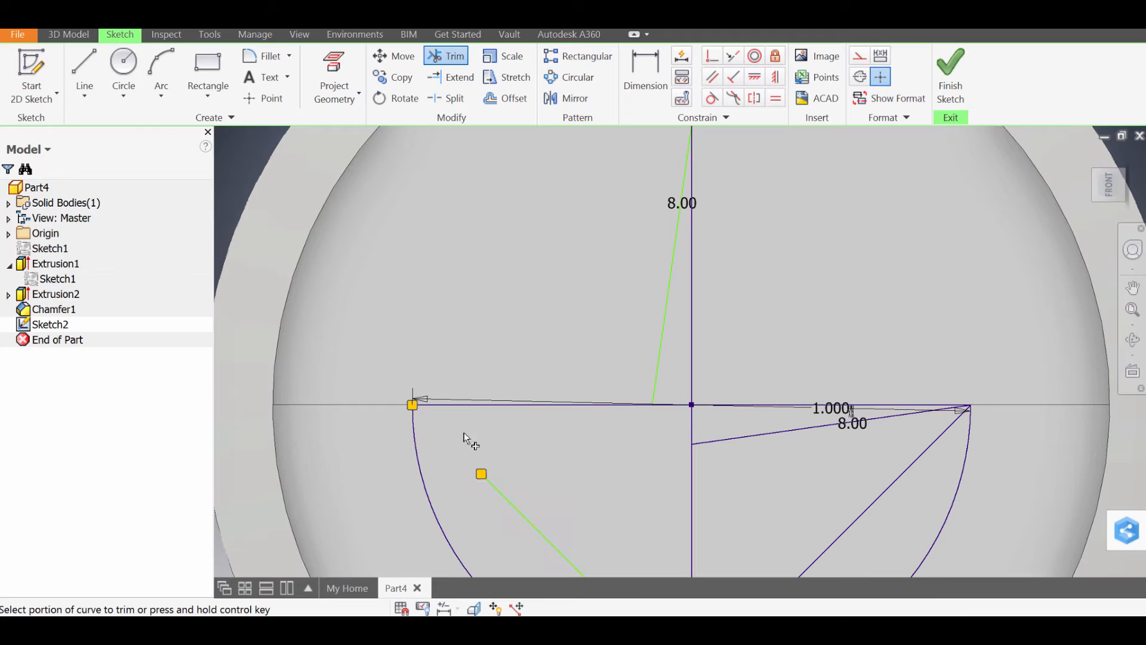
pyautogui.click(479, 400)
pyautogui.moveTo(544, 470); pyautogui.dragTo(529, 300, button='middle')
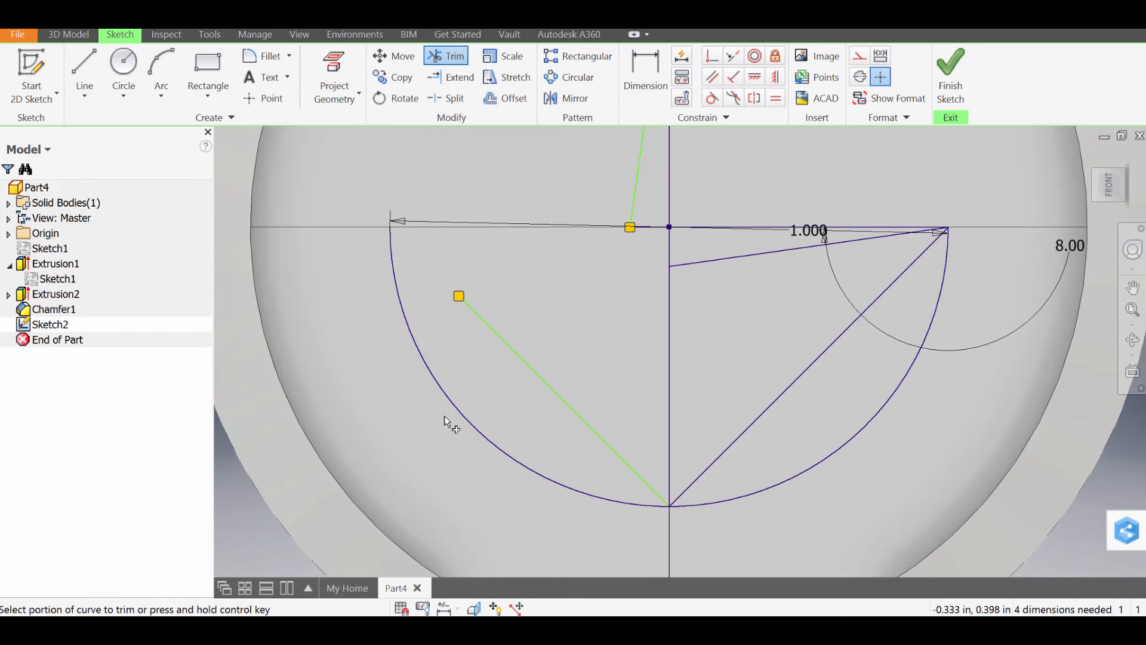
pyautogui.click(550, 385)
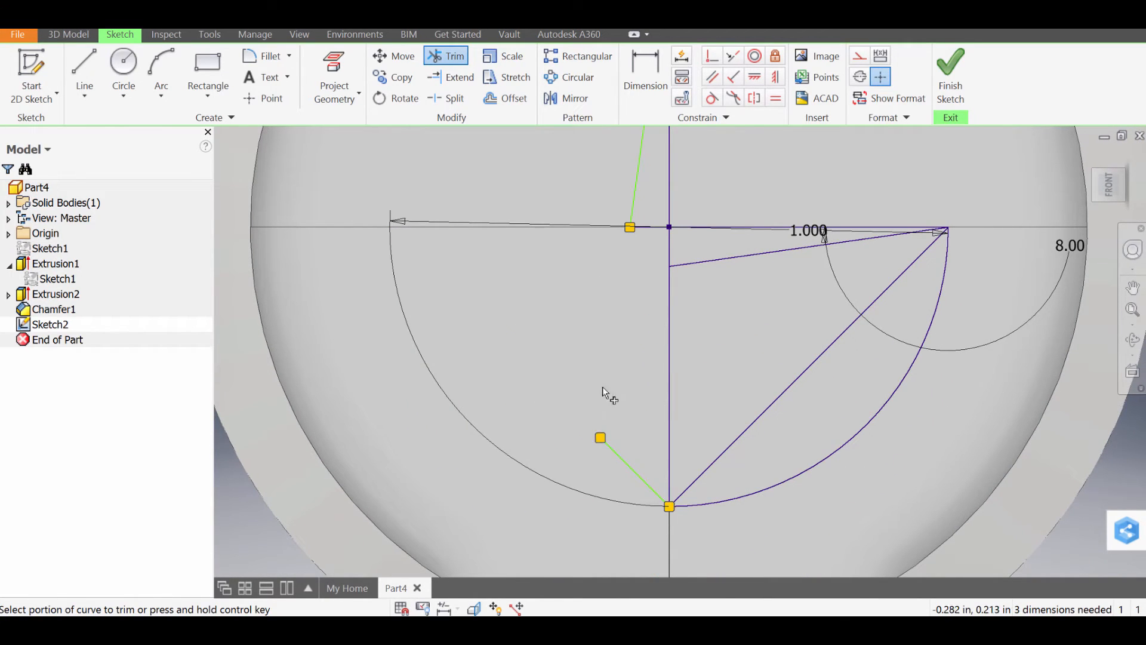
pyautogui.click(669, 381)
pyautogui.click(735, 440)
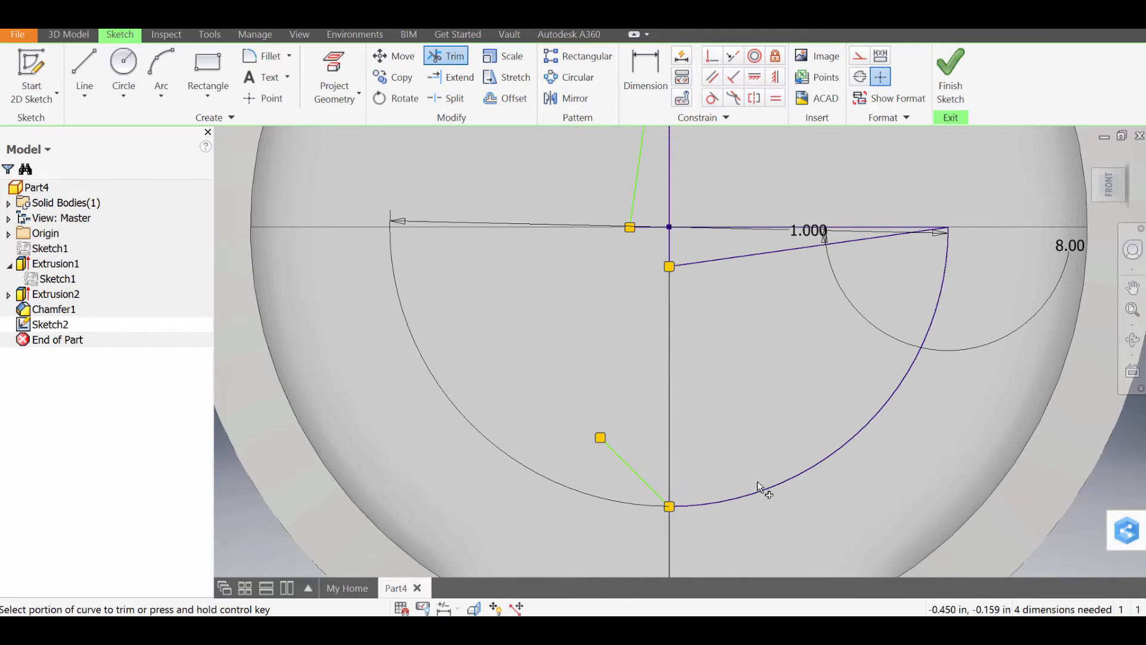
pyautogui.click(755, 490)
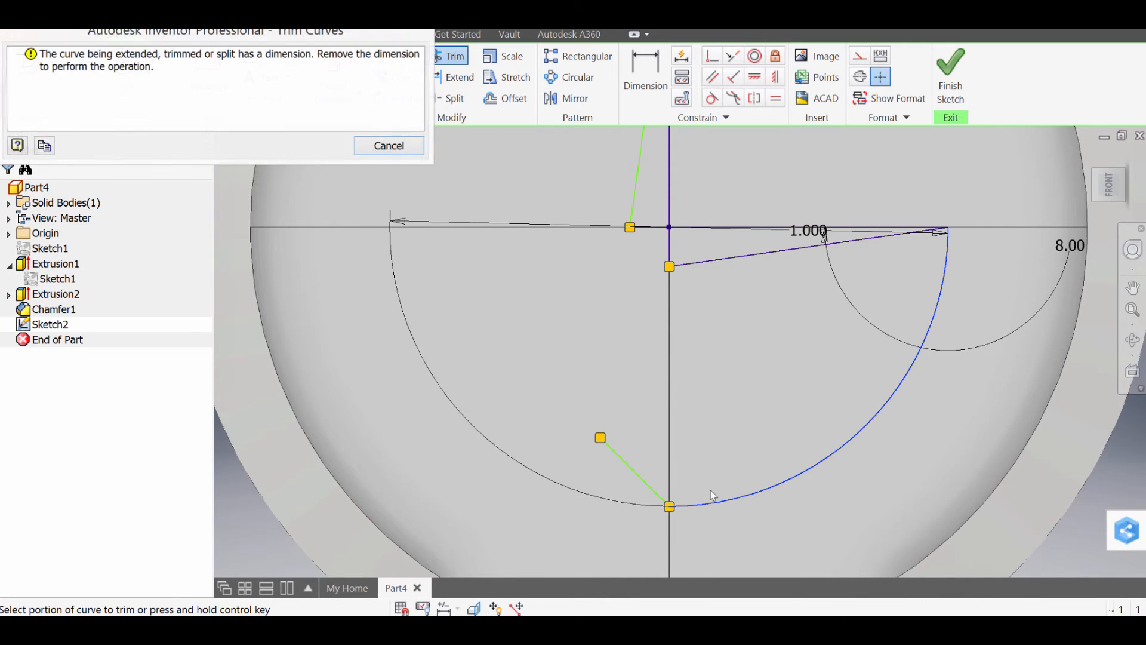
pyautogui.click(588, 403)
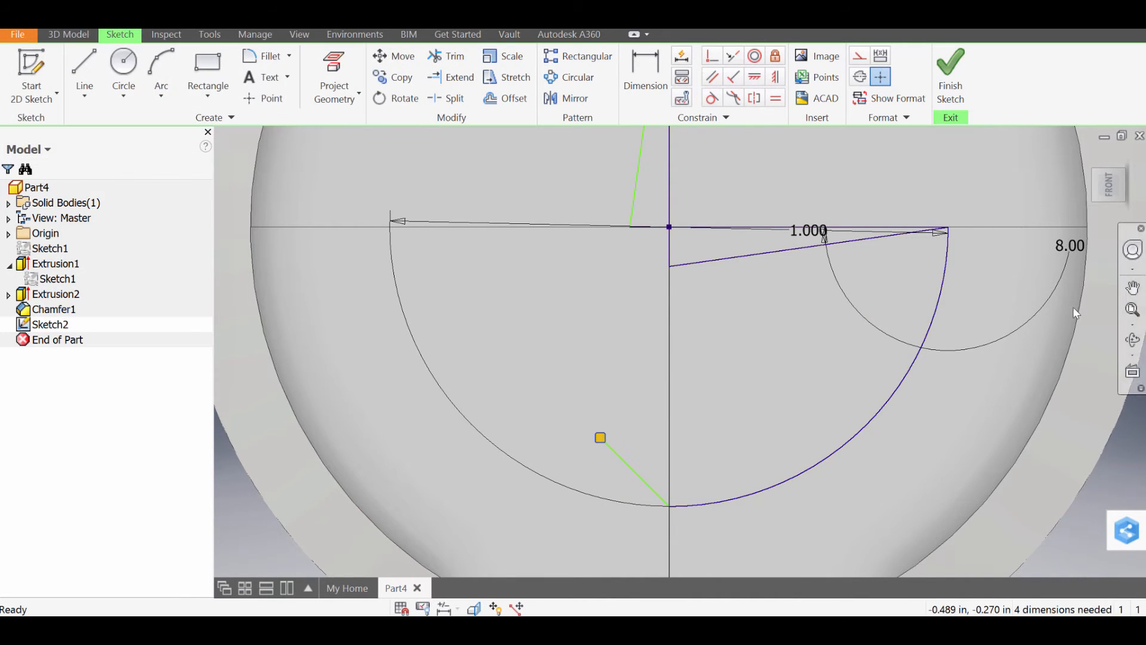
# Step: Delete the angle dimension at the right point, the remaining lower-right arc and the leftover piece of the diamond's side
pyautogui.click(1062, 249)
pyautogui.press('Delete')
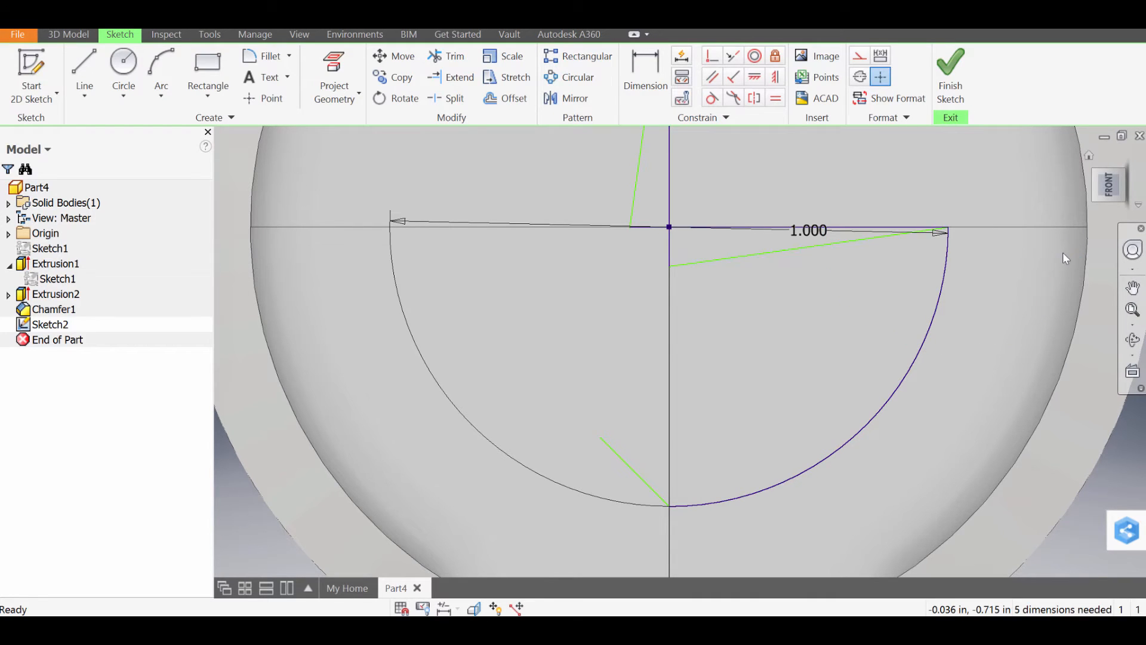
pyautogui.click(683, 503)
pyautogui.press('Delete')
pyautogui.click(604, 441)
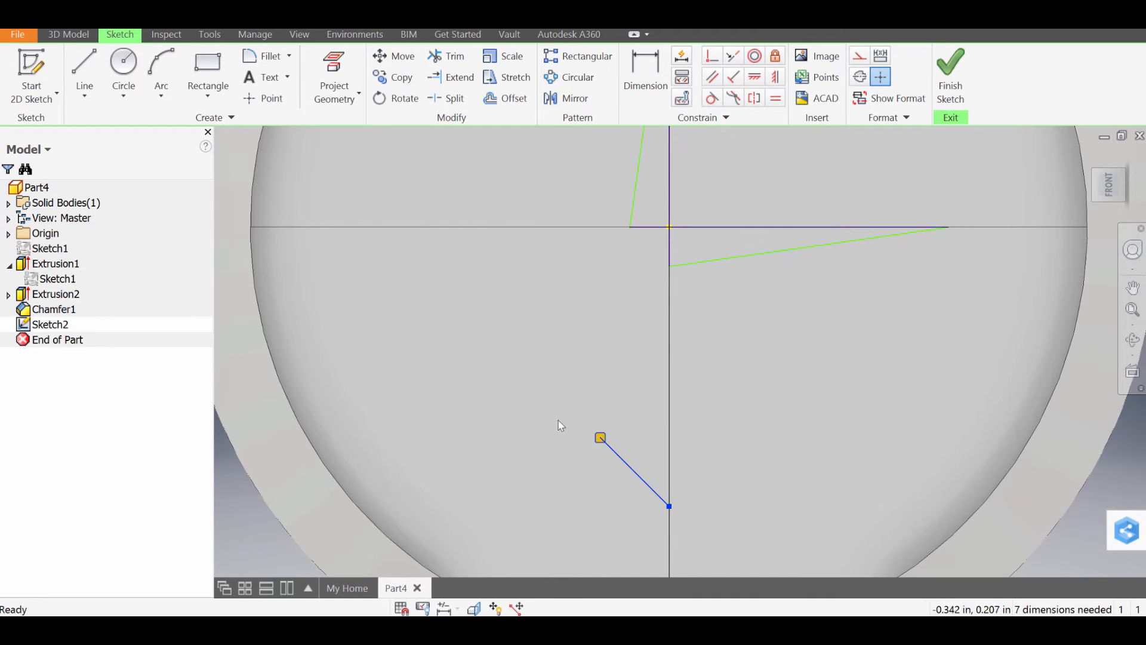
pyautogui.press('Delete')
# Step: Split the vertical needle line at its crossing with the horizontal line
pyautogui.moveTo(886, 301); pyautogui.dragTo(772, 482, button='middle')
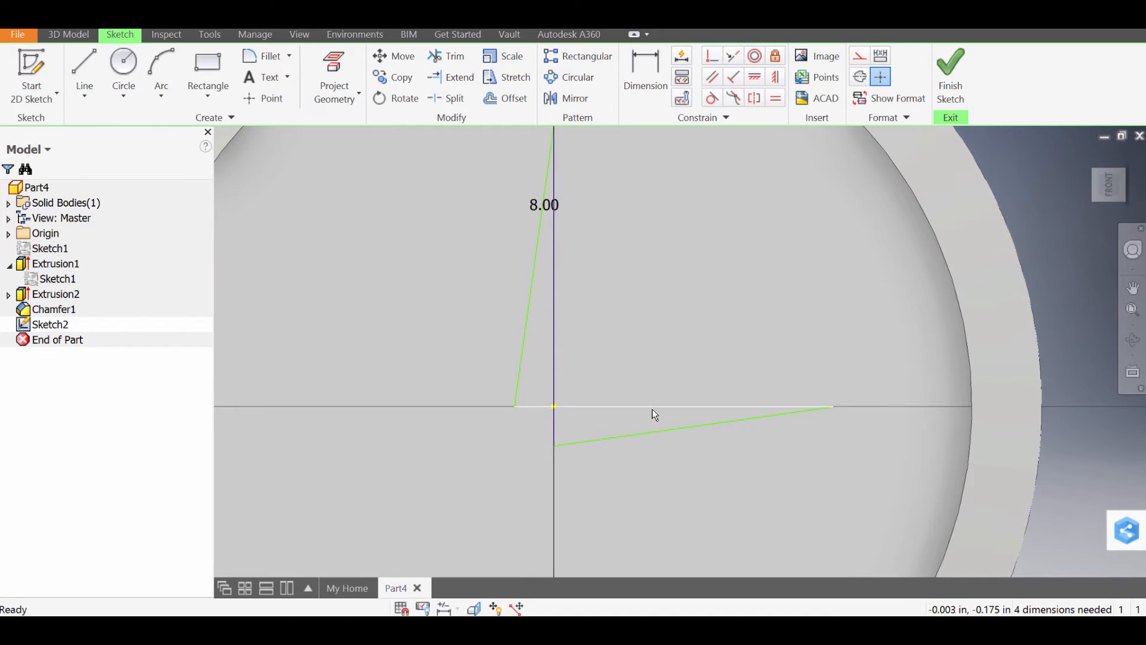
pyautogui.scroll(-3, 643, 417)
pyautogui.click(480, 442)
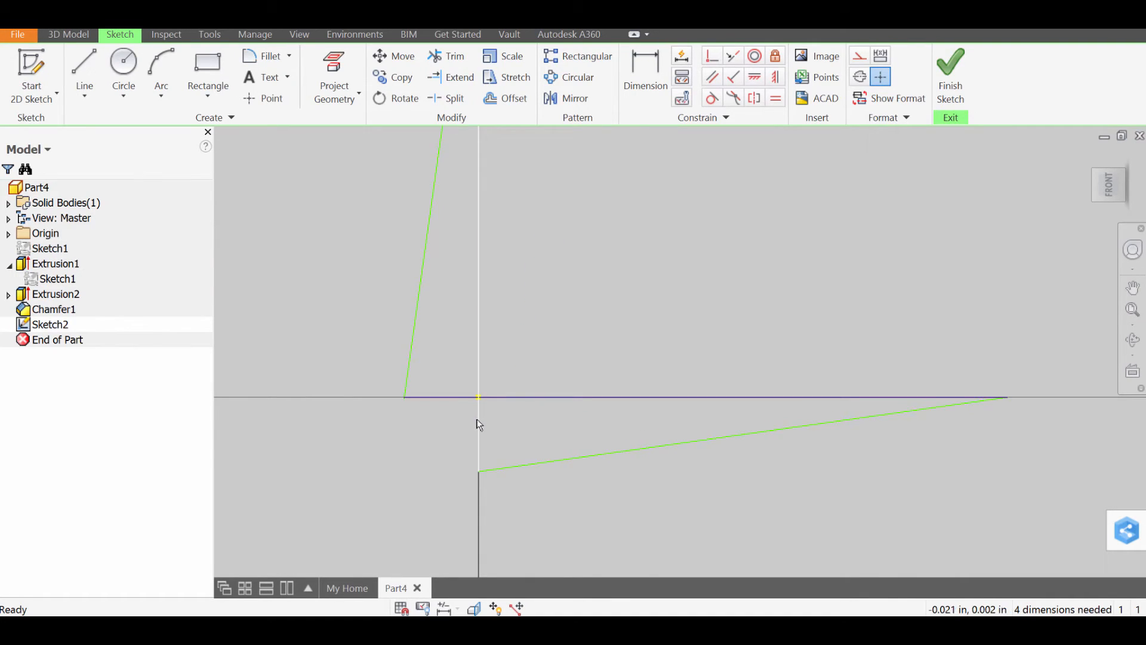
pyautogui.click(447, 98)
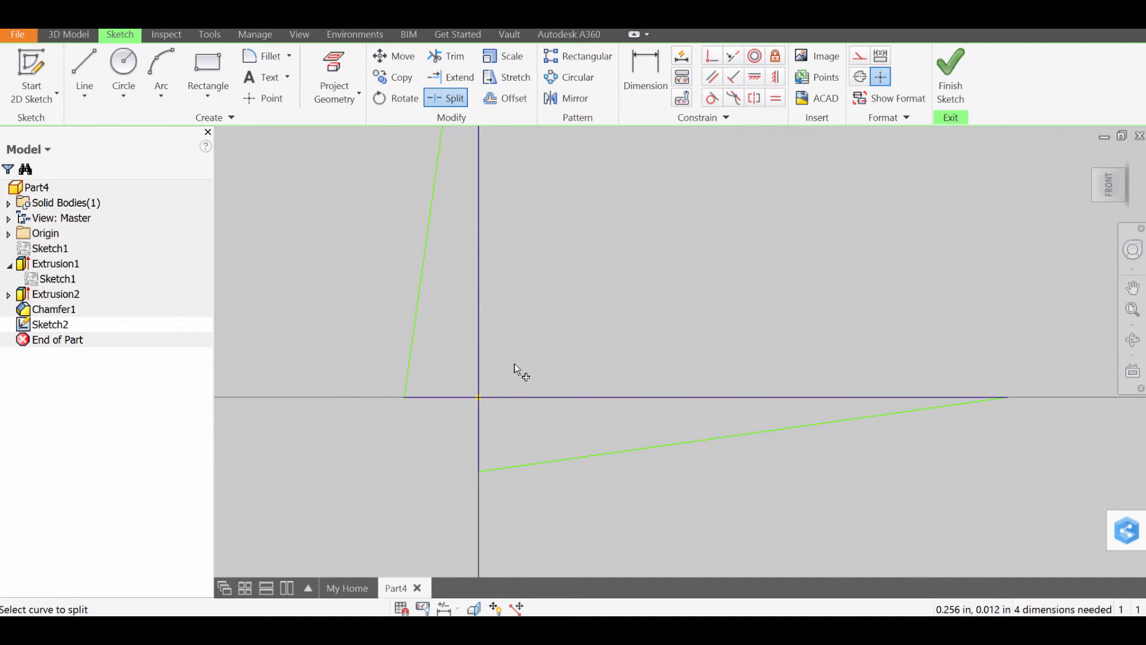
pyautogui.click(479, 418)
pyautogui.press('Escape')
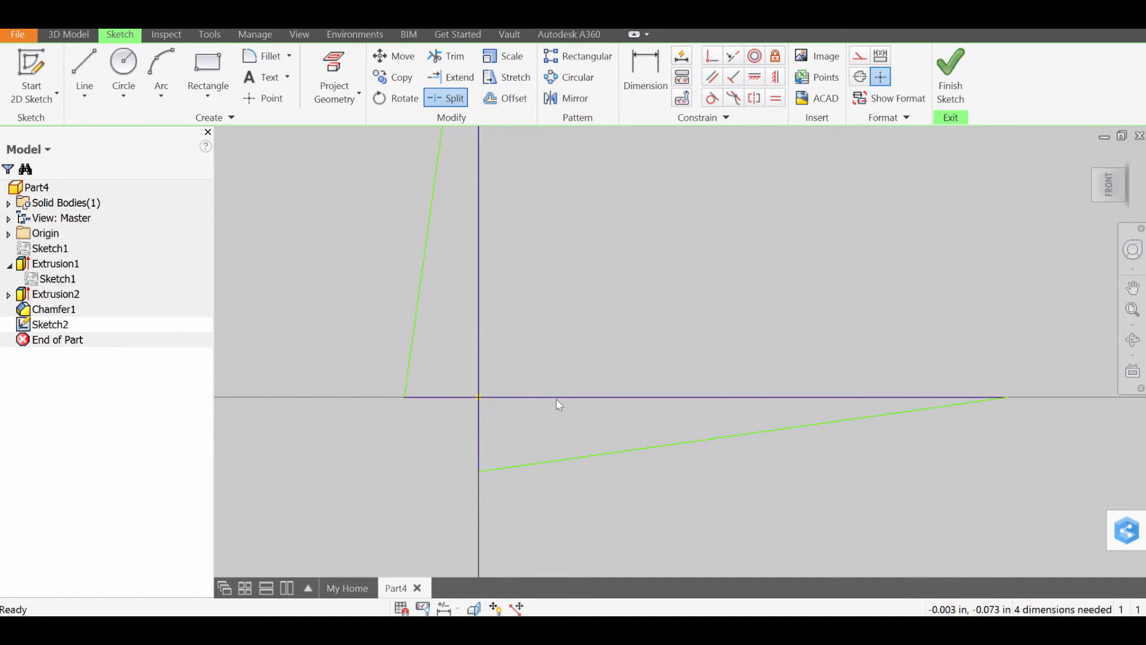
# Step: Finish the sketch containing the two slim needle triangles
pyautogui.scroll(-4, 440, 404)
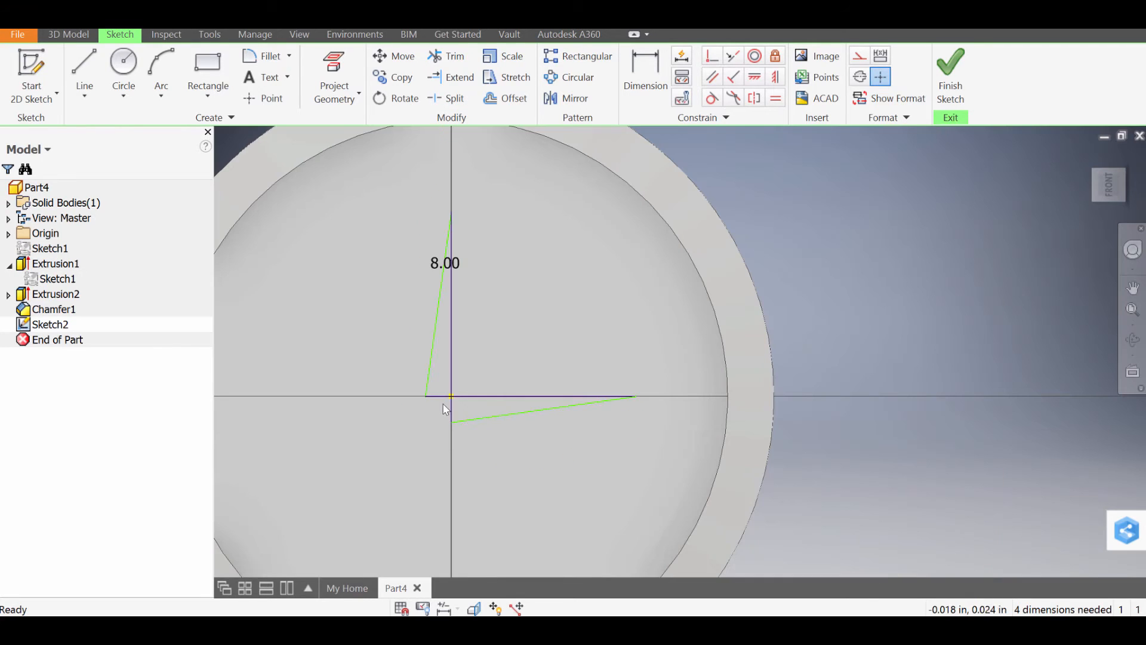
pyautogui.scroll(-3, 445, 396)
pyautogui.moveTo(485, 371); pyautogui.dragTo(634, 327, button='middle')
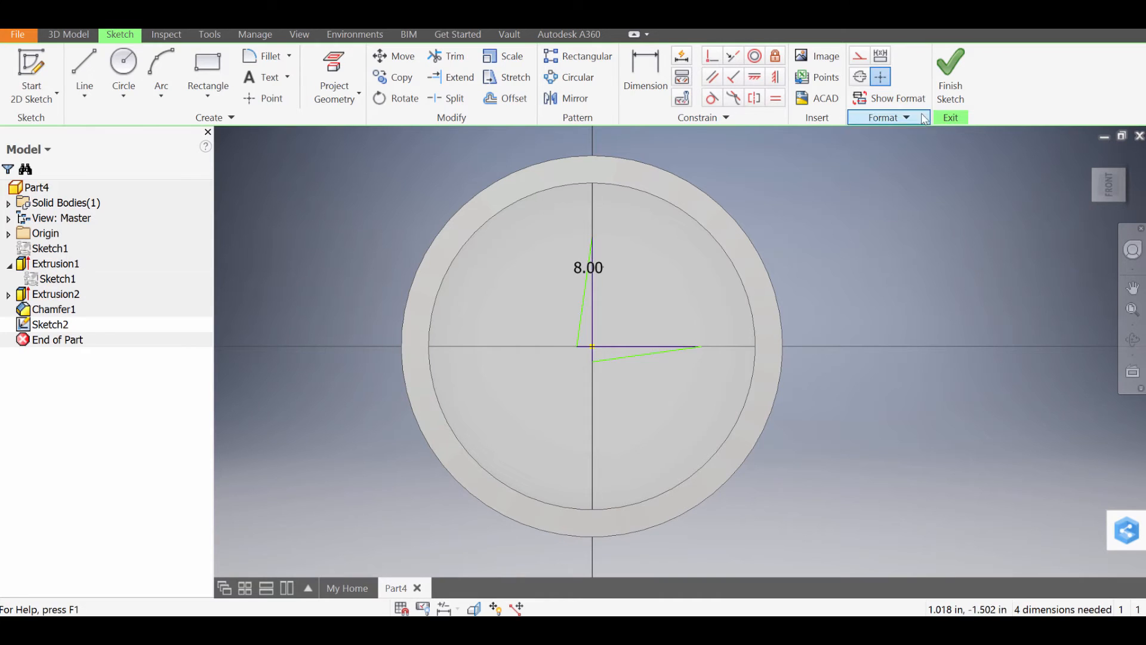
pyautogui.click(953, 89)
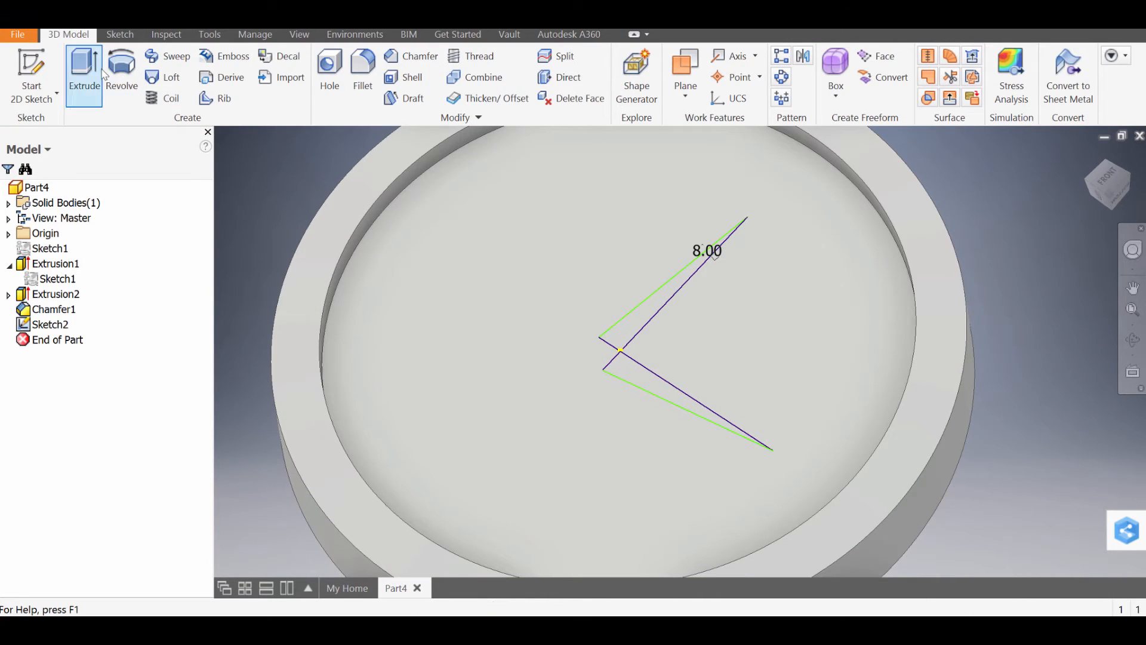
pyautogui.click(84, 71)
pyautogui.click(638, 325)
pyautogui.click(660, 419)
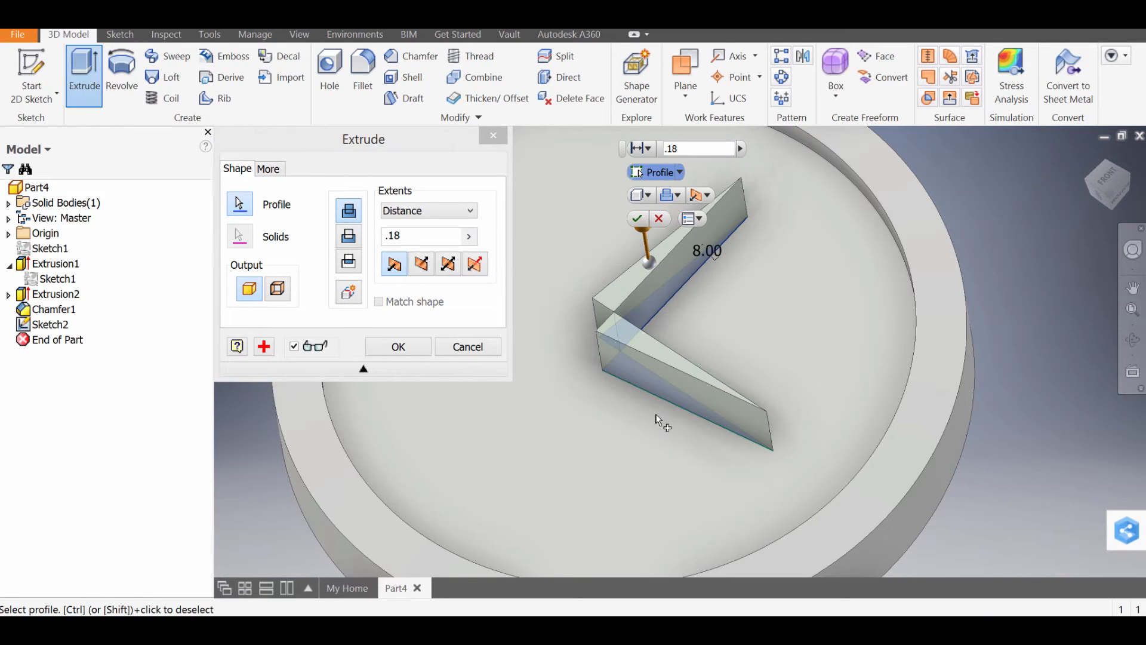
pyautogui.keyDown('shift'); pyautogui.moveTo(660, 419); pyautogui.dragTo(724, 376, button='middle'); pyautogui.keyUp('shift')
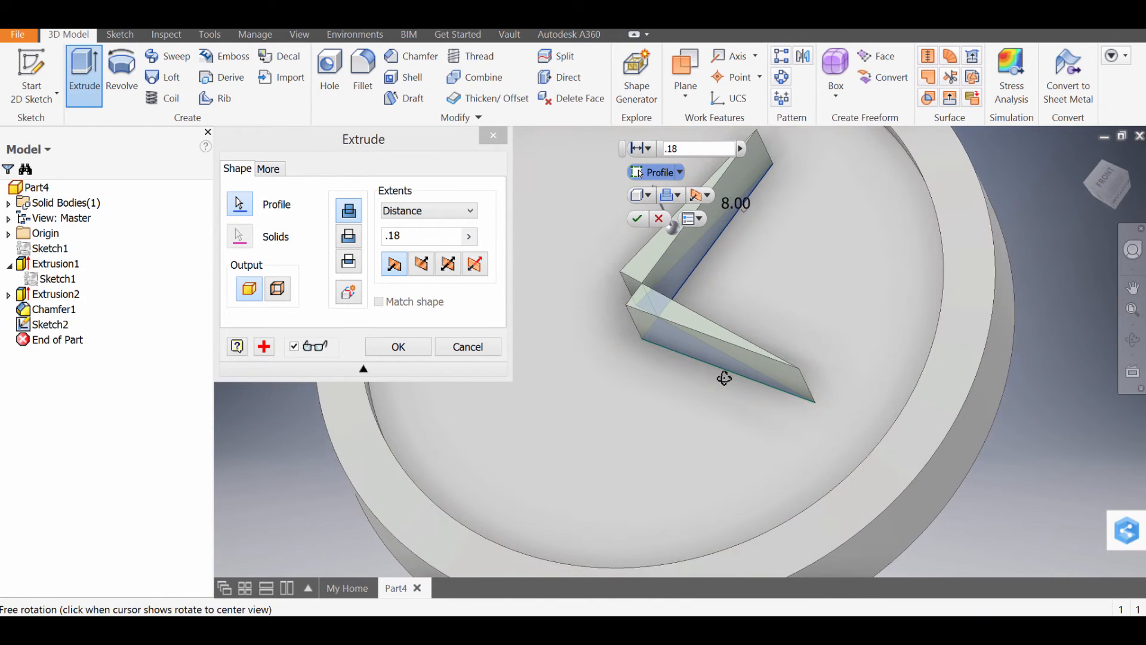
pyautogui.keyDown('shift'); pyautogui.moveTo(615, 369); pyautogui.dragTo(705, 418, button='middle'); pyautogui.keyUp('shift')
pyautogui.press('Escape')
# Step: Extrude the upright needle triangle on the case floor by a distance of .01
pyautogui.press('e')
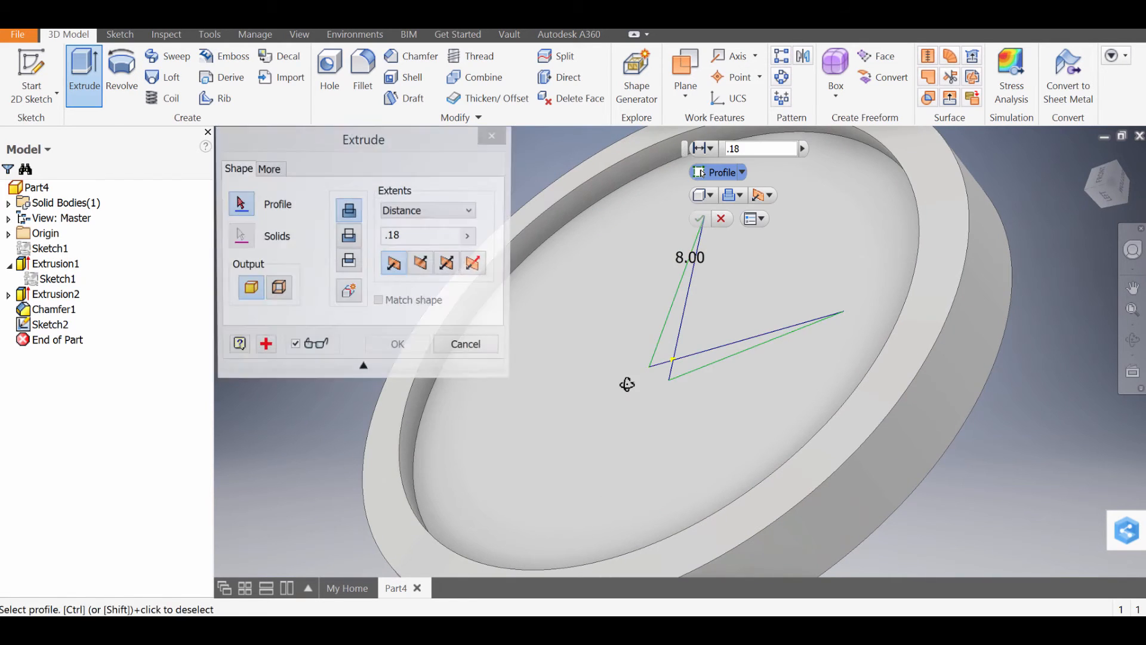
pyautogui.keyDown('shift'); pyautogui.moveTo(627, 383); pyautogui.dragTo(647, 340, button='middle'); pyautogui.keyUp('shift')
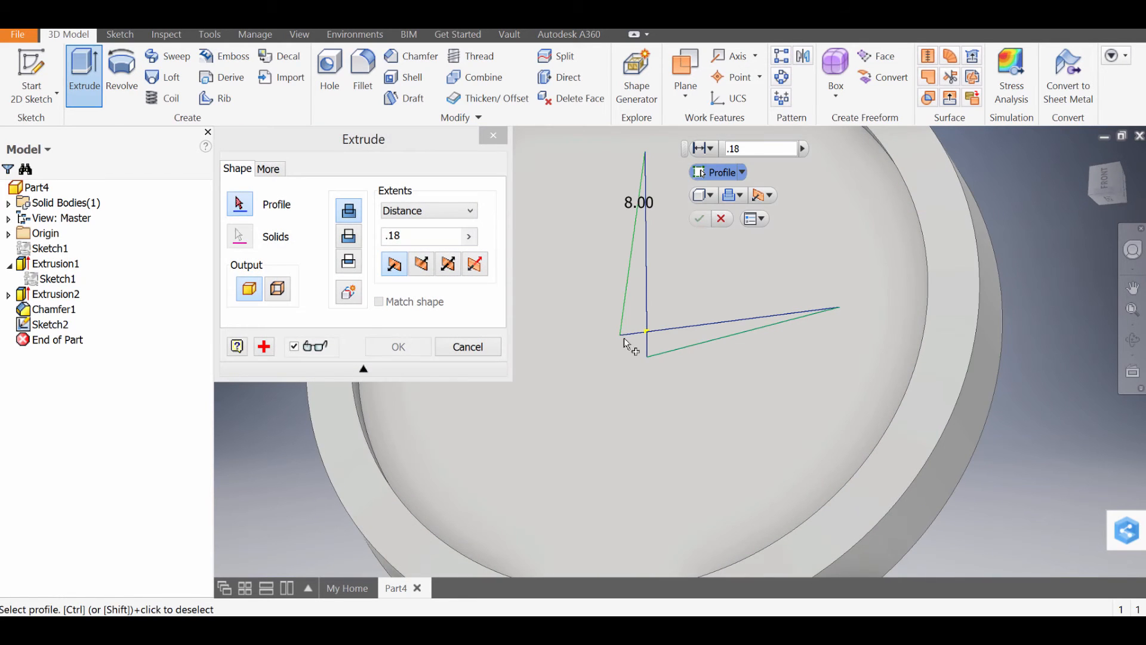
pyautogui.click(421, 234)
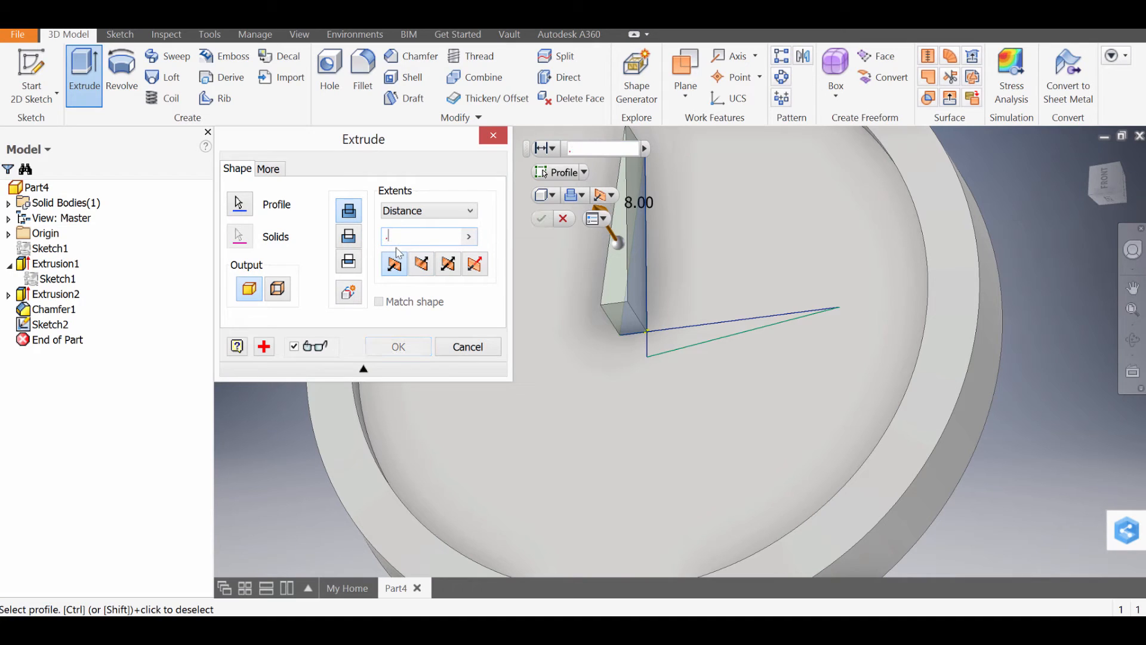
pyautogui.write('.01')
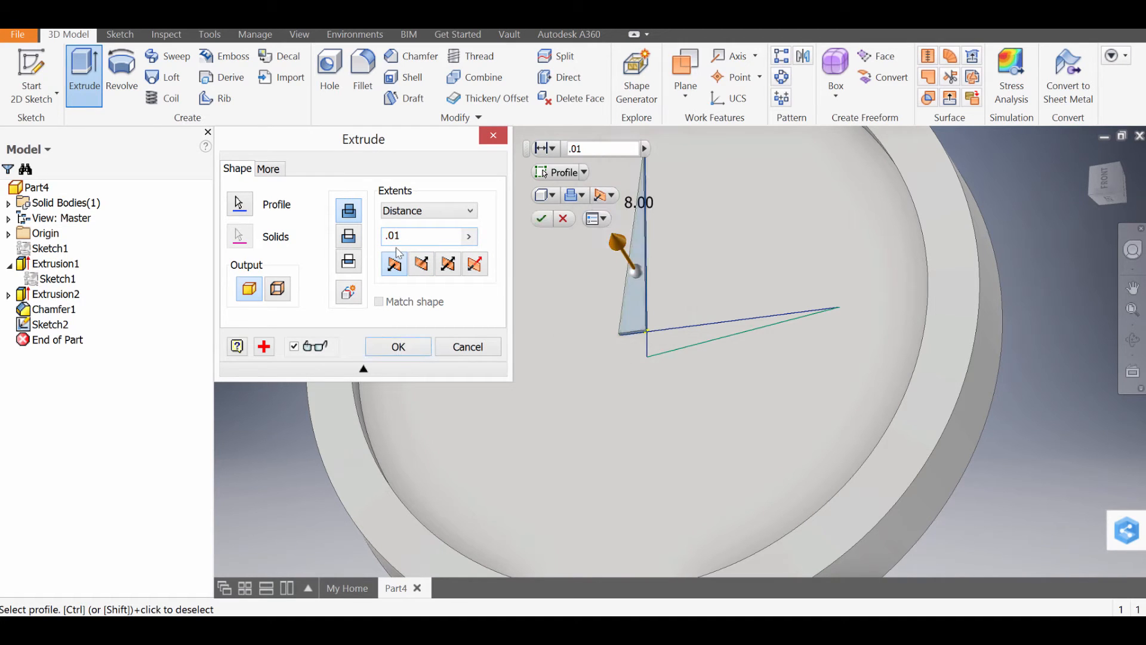
pyautogui.click(405, 348)
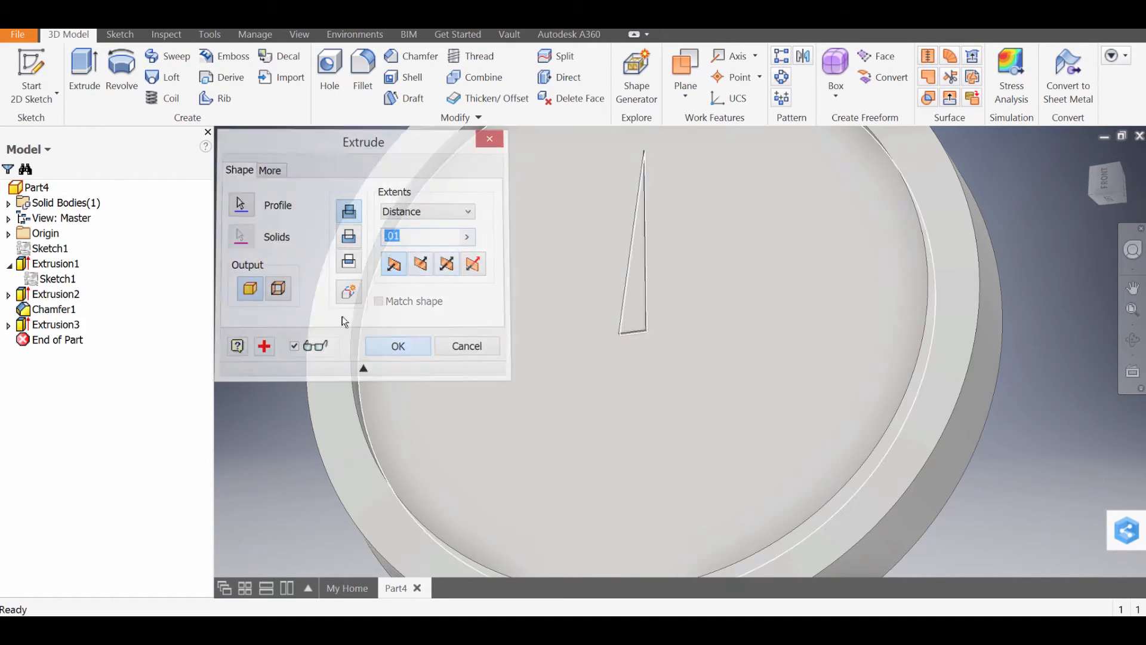
# Step: Share the needle sketch used by the triangle's extrusion
pyautogui.click(8, 324)
pyautogui.click(51, 339)
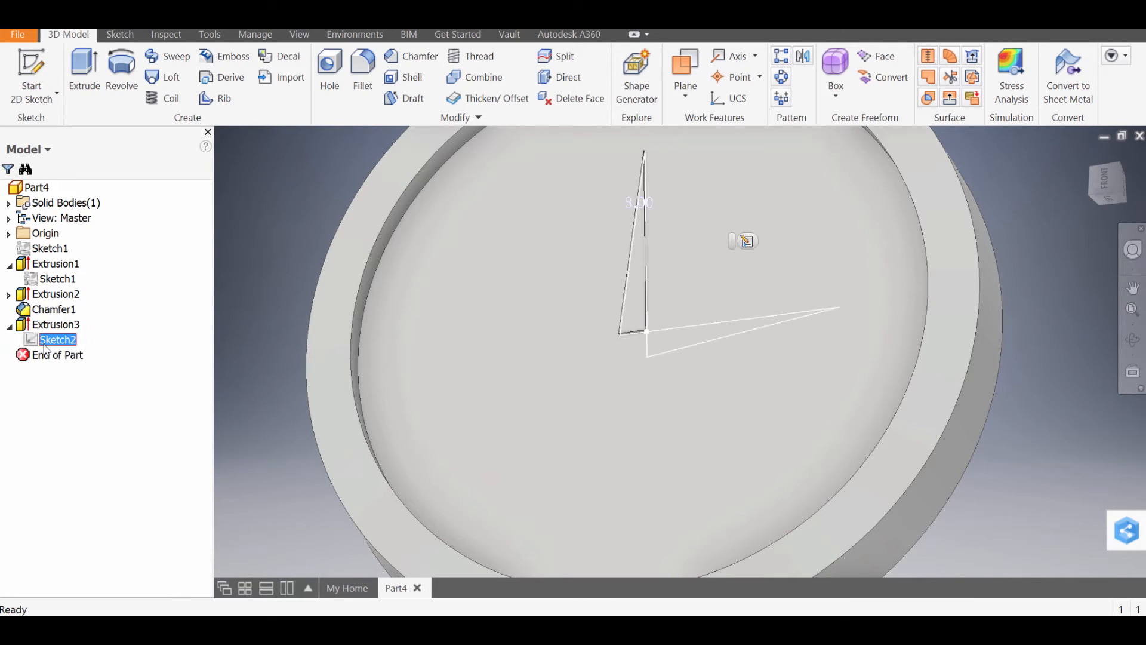
pyautogui.rightClick(52, 351)
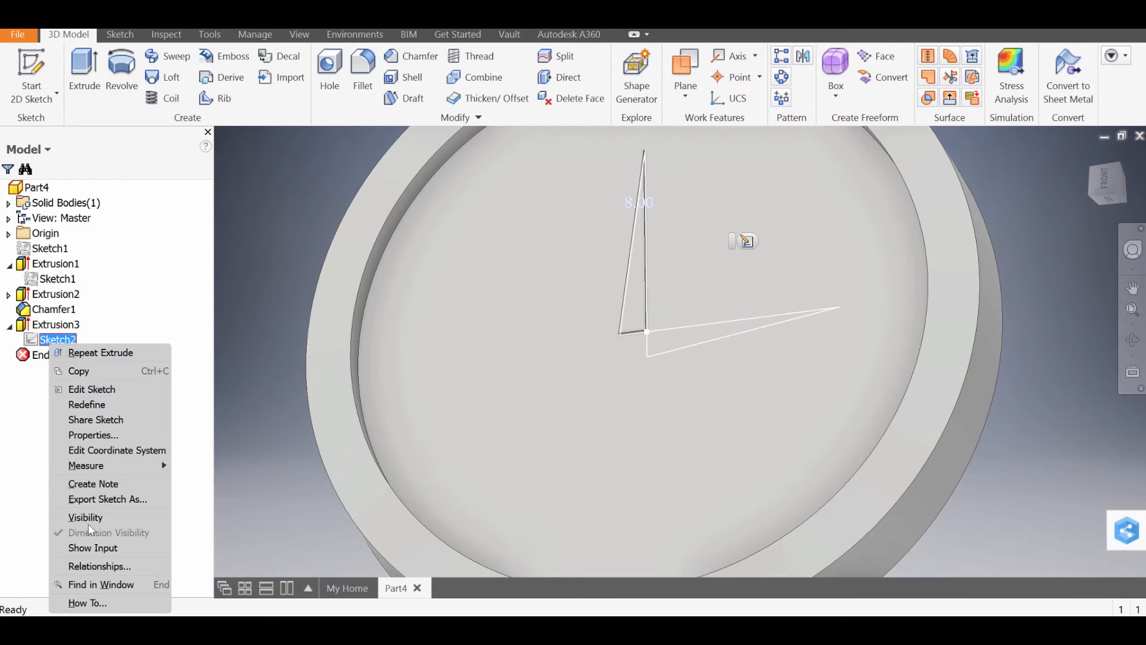
pyautogui.press('Escape')
# Step: Extrude the sideways needle triangle from the shared sketch by a distance of .01
pyautogui.click(85, 71)
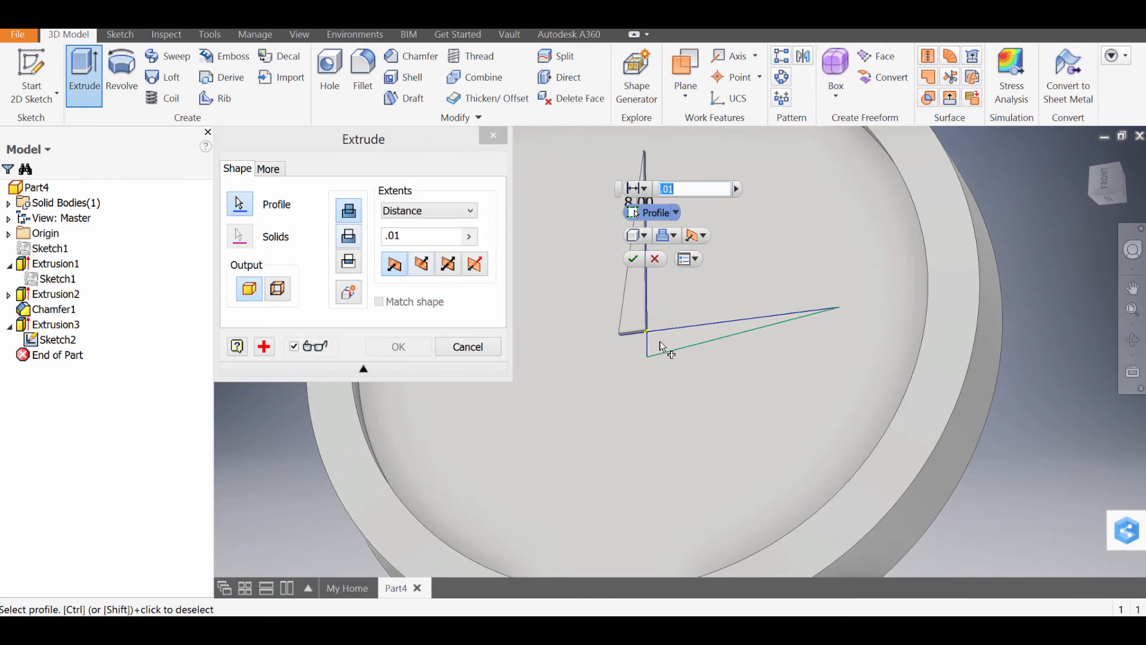
pyautogui.click(660, 342)
pyautogui.click(399, 347)
# Step: Mirror the upright triangle's extrusion about its long straight side face to complete the upper needle point
pyautogui.scroll(-3, 665, 366)
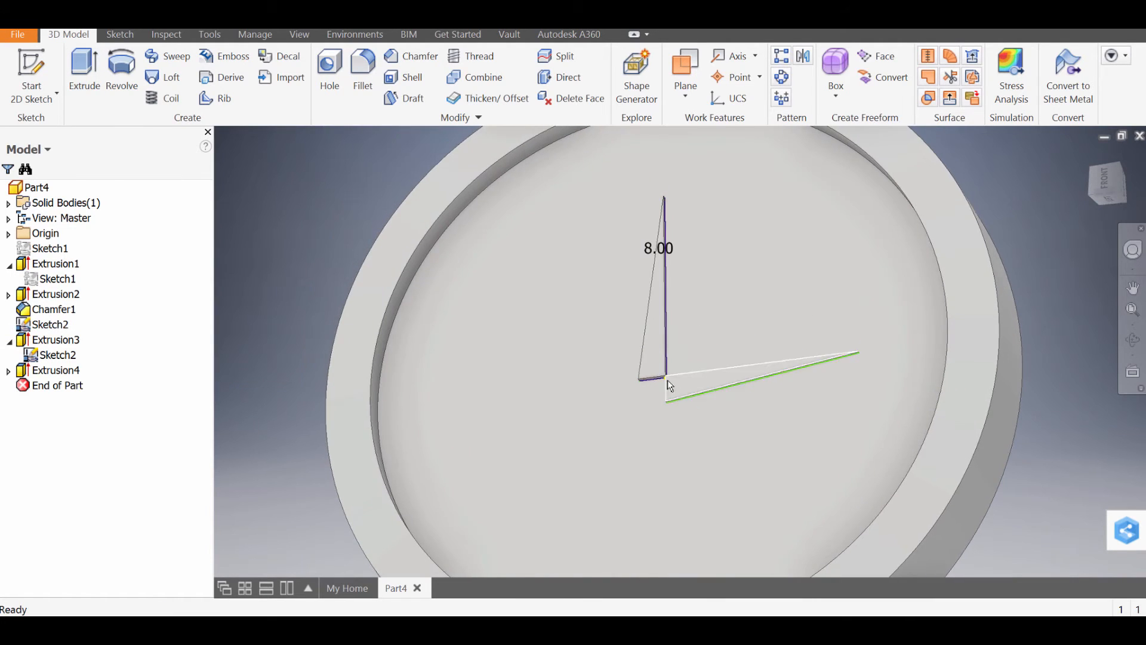
pyautogui.scroll(6, 664, 370)
pyautogui.keyDown('shift'); pyautogui.moveTo(658, 407); pyautogui.dragTo(690, 406, button='middle'); pyautogui.keyUp('shift')
pyautogui.scroll(-3, 691, 339)
pyautogui.scroll(6, 723, 387)
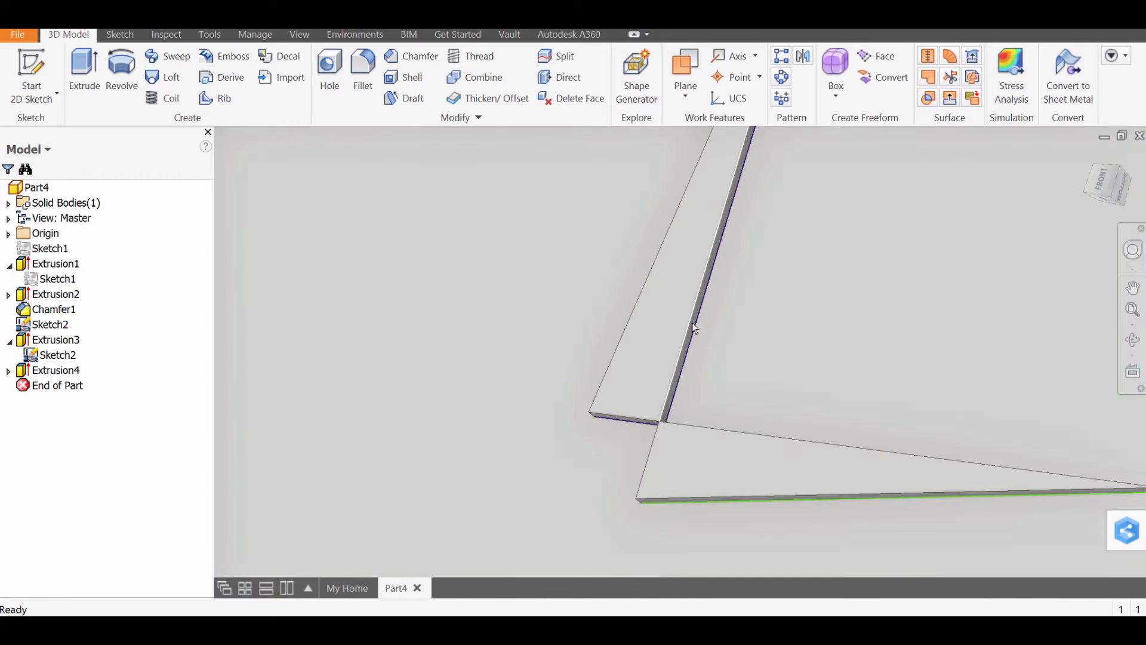
pyautogui.click(804, 57)
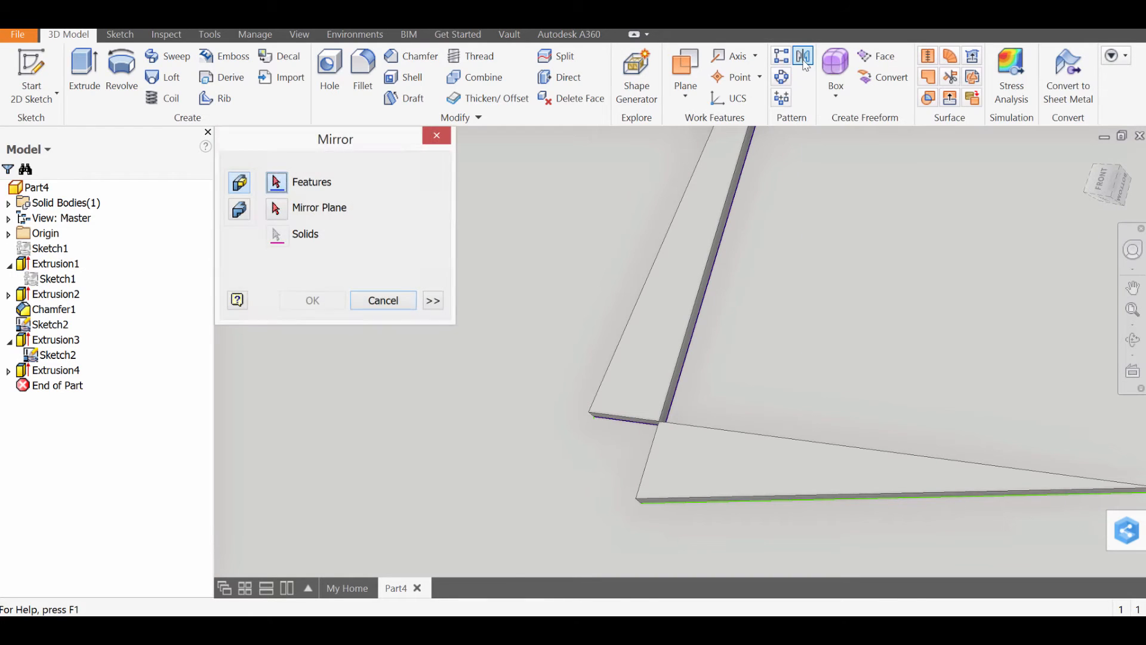
pyautogui.click(703, 228)
pyautogui.scroll(3, 693, 239)
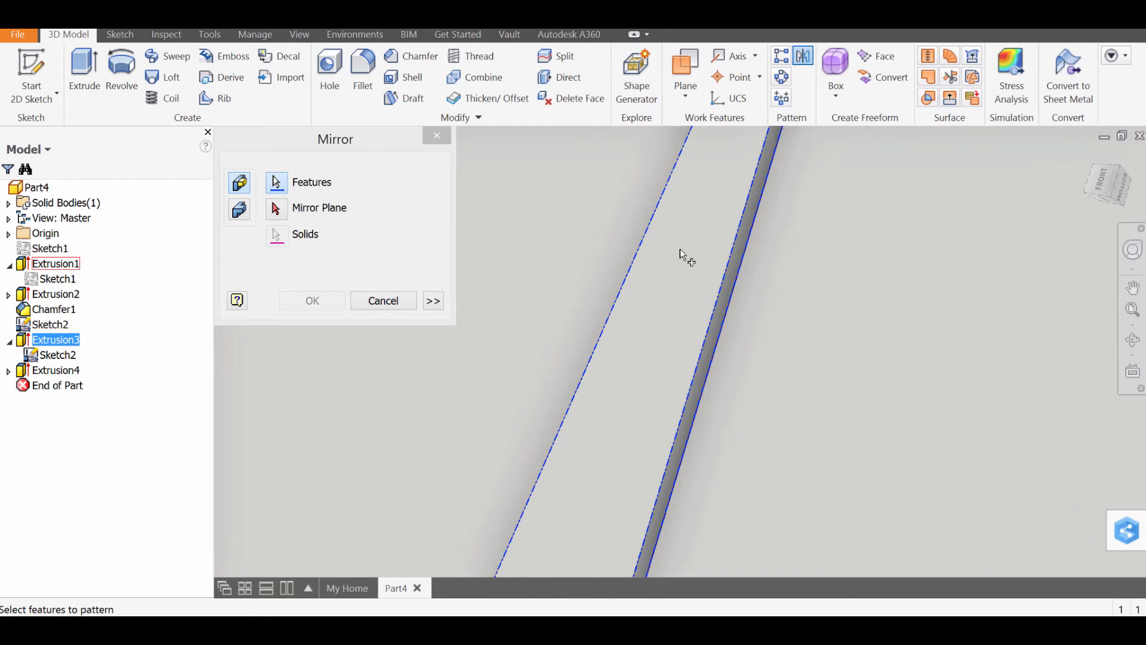
pyautogui.scroll(-3, 681, 263)
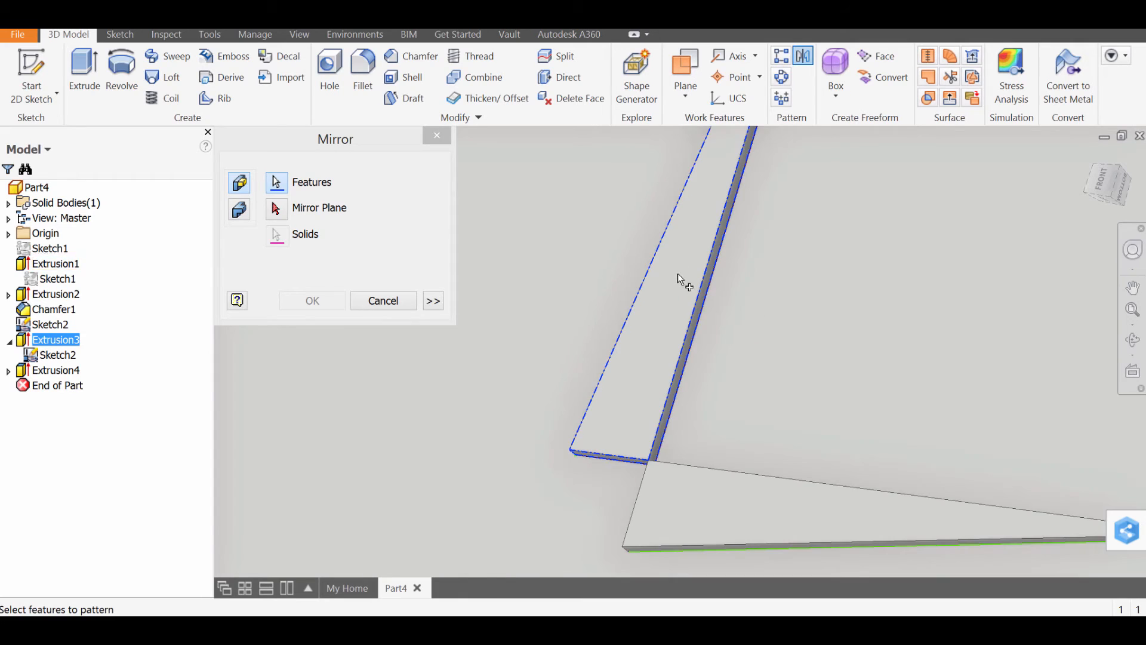
pyautogui.click(279, 219)
pyautogui.scroll(3, 609, 404)
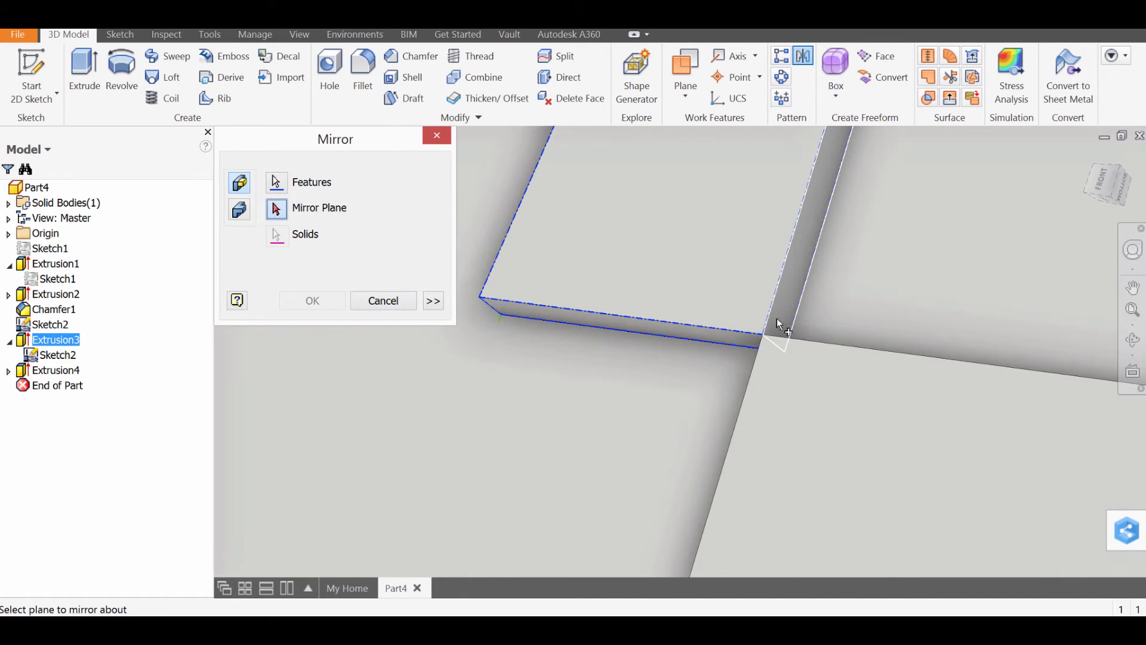
pyautogui.click(782, 310)
pyautogui.scroll(-3, 786, 325)
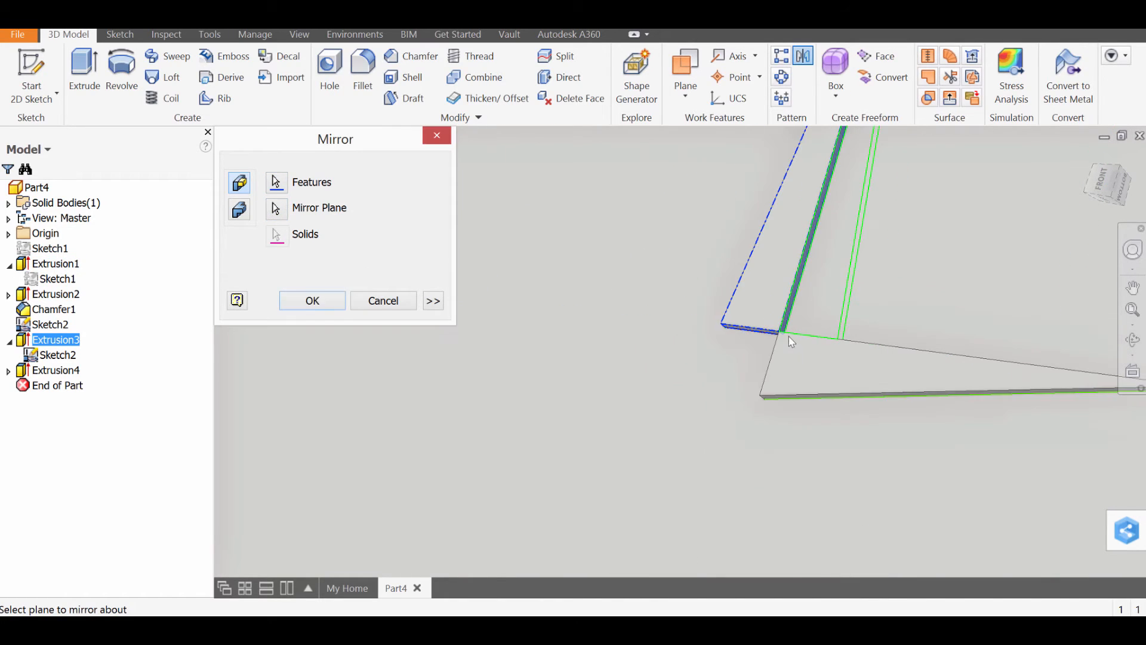
pyautogui.click(313, 301)
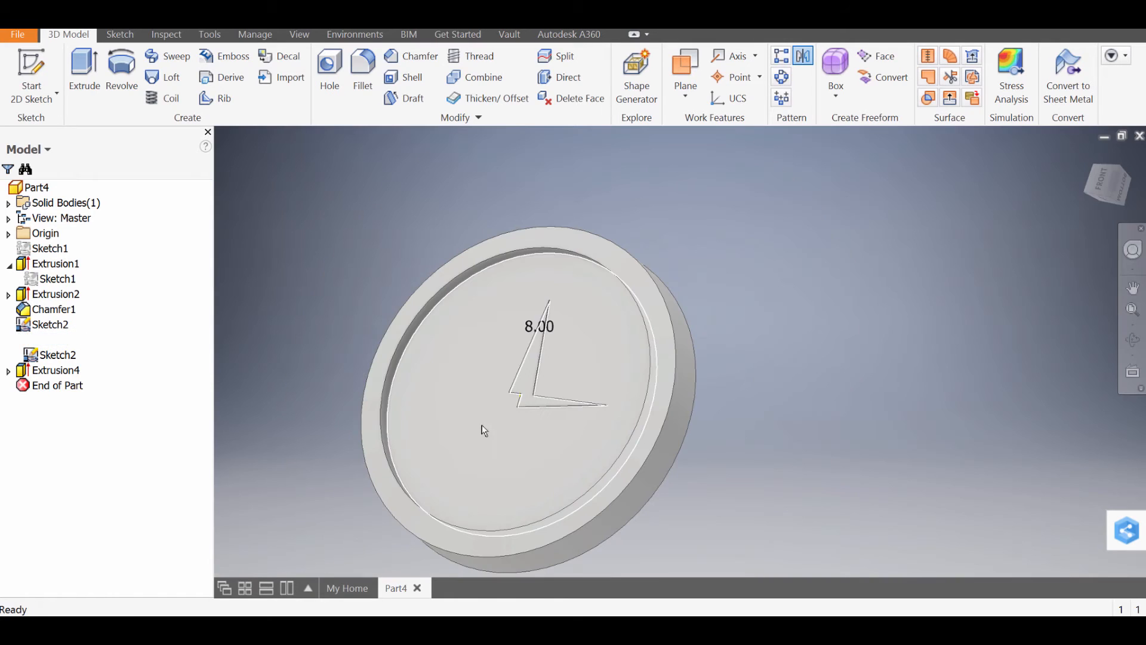
# Step: Mirror the sideways triangle's extrusion together with Extrusion1 about the triangle's long straight side face
pyautogui.moveTo(484, 428); pyautogui.dragTo(542, 458)
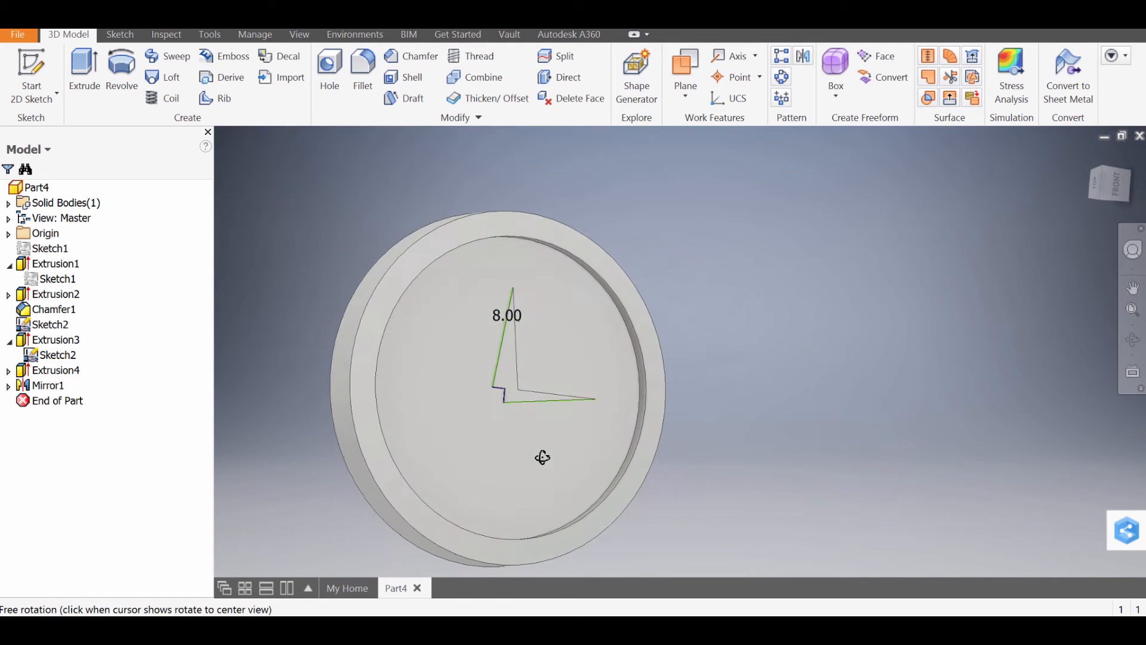
pyautogui.keyDown('shift'); pyautogui.moveTo(542, 458); pyautogui.dragTo(518, 418, button='middle'); pyautogui.keyUp('shift')
pyautogui.scroll(-3, 518, 416)
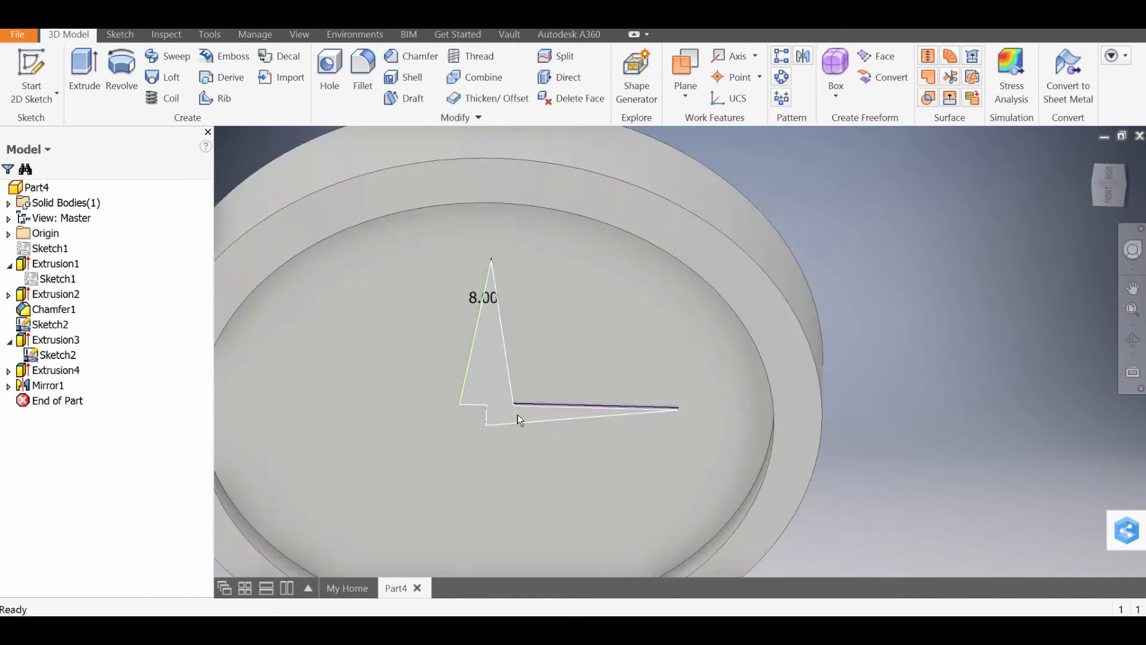
pyautogui.scroll(-6, 519, 418)
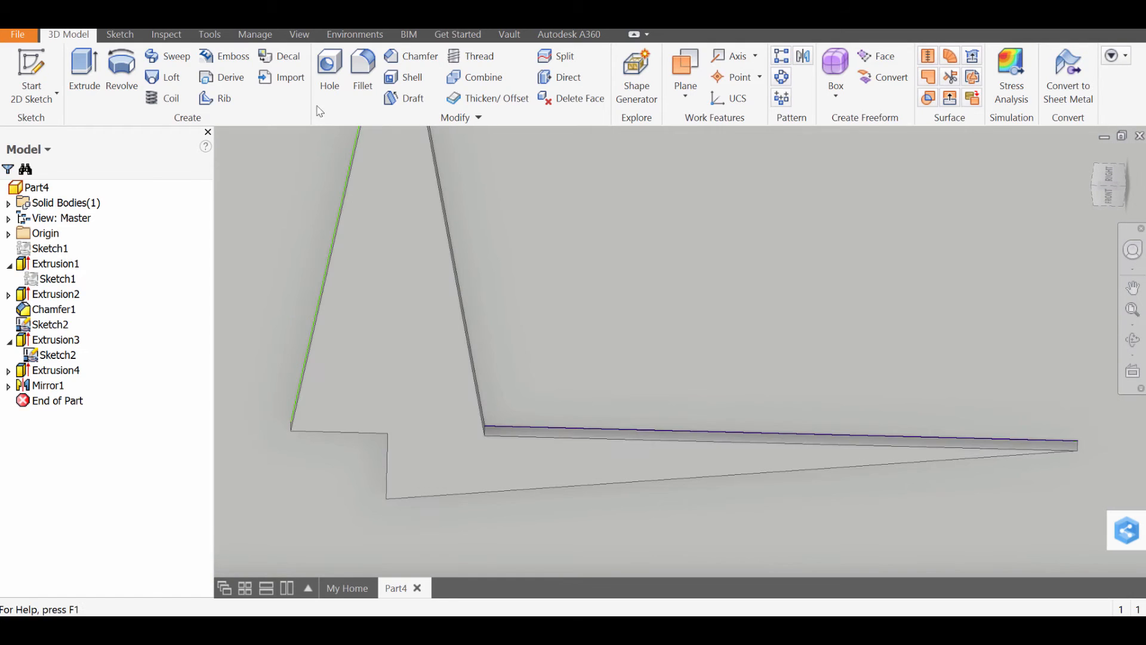
pyautogui.click(803, 55)
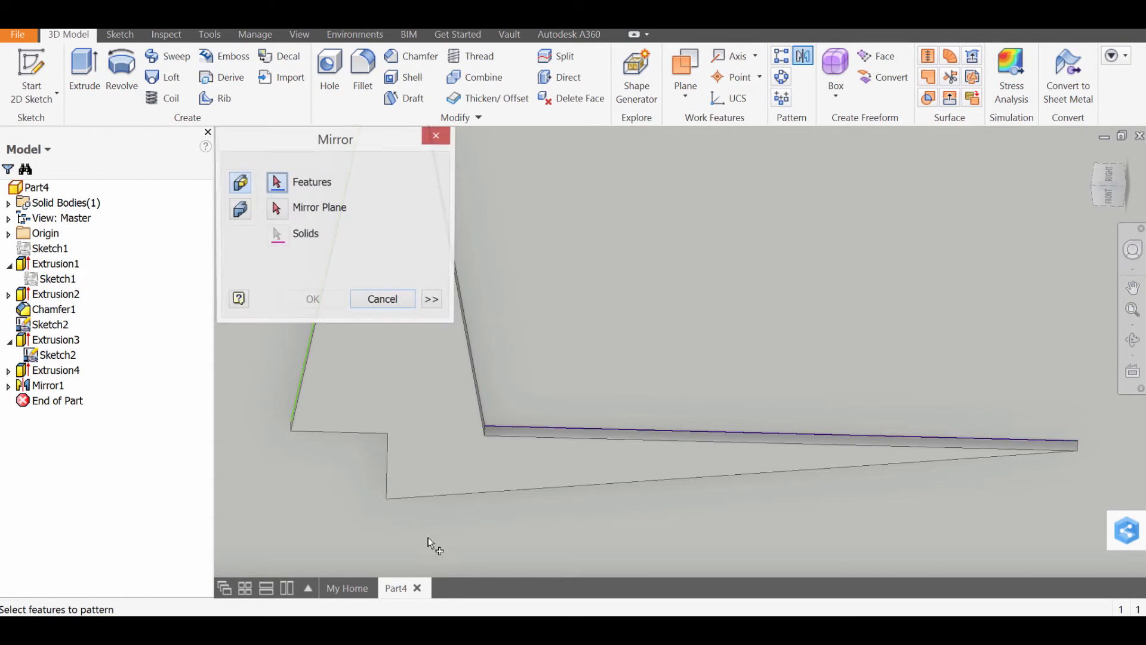
pyautogui.click(509, 468)
pyautogui.click(475, 490)
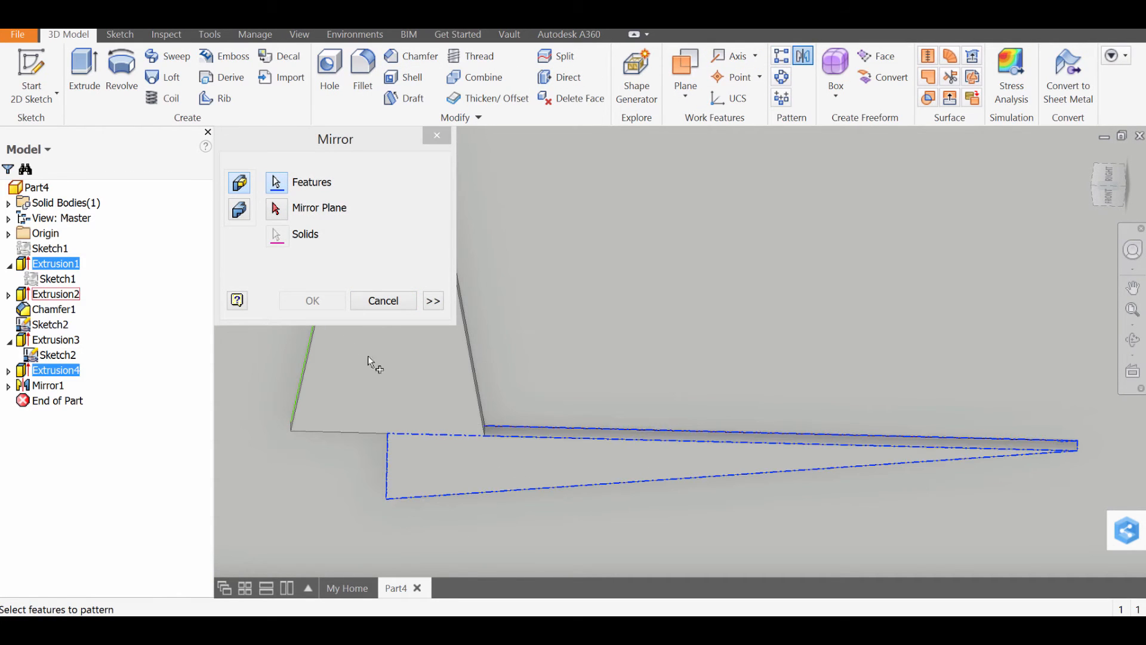
pyautogui.click(276, 207)
pyautogui.scroll(-5, 561, 358)
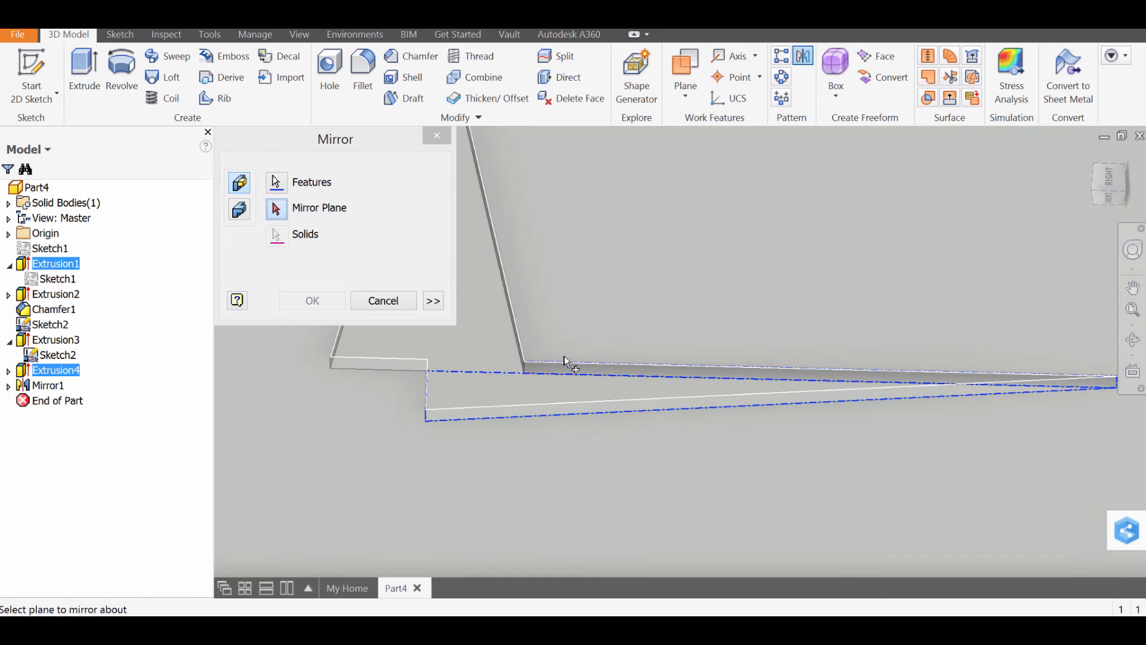
pyautogui.click(554, 318)
pyautogui.scroll(2, 565, 339)
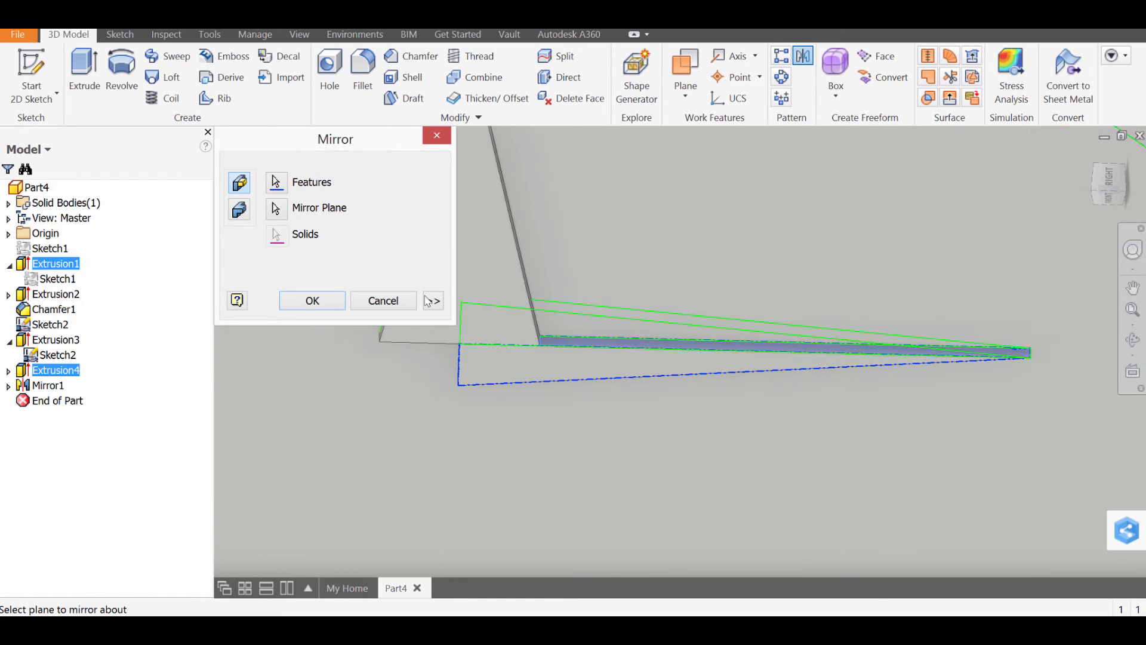
pyautogui.click(322, 306)
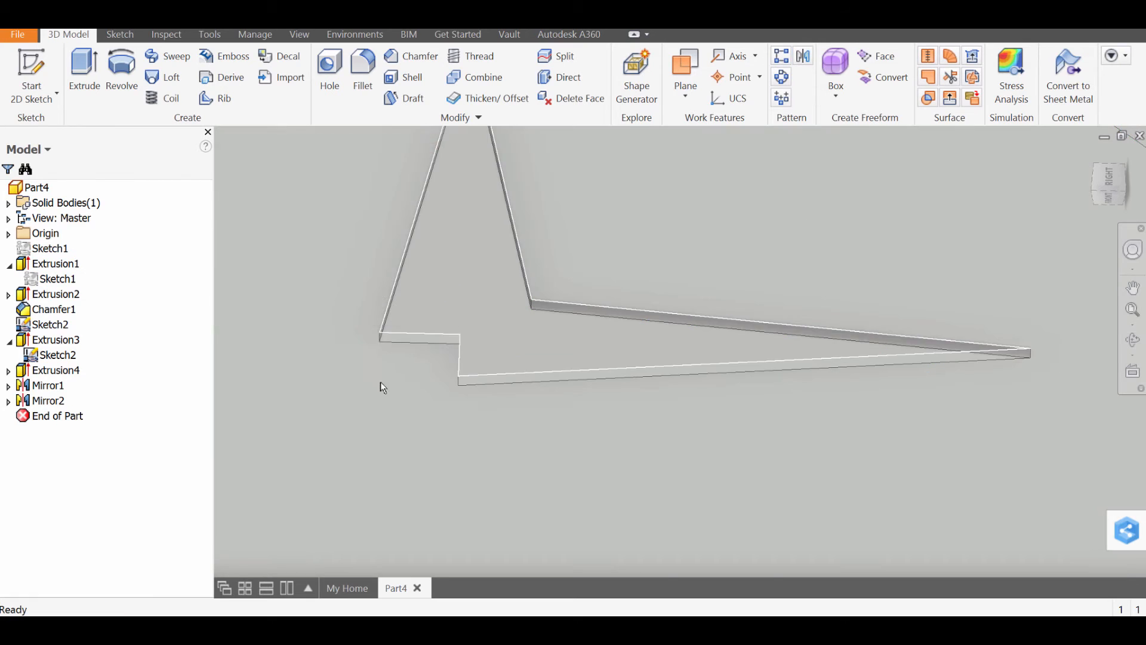
# Step: Mirror the upper needle point, Extrusion3 and Mirror1, about its short end face to form the opposite point
pyautogui.scroll(5, 381, 382)
pyautogui.moveTo(382, 383)
pyautogui.keyDown('shift'); pyautogui.mouseDown(button='middle')
pyautogui.moveTo(398, 381)
pyautogui.moveTo(405, 359)
pyautogui.moveTo(449, 380)
pyautogui.moveTo(391, 378)
pyautogui.moveTo(486, 358)
pyautogui.mouseUp(button='middle'); pyautogui.keyUp('shift')
pyautogui.scroll(-3, 401, 345)
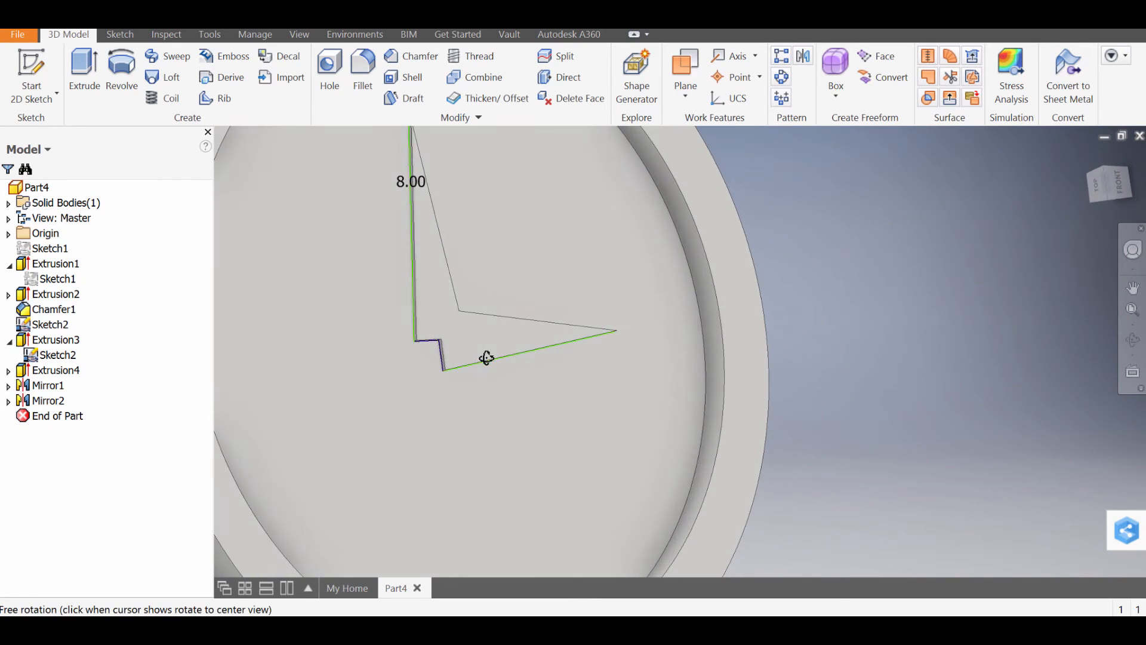
pyautogui.scroll(-5, 427, 365)
pyautogui.scroll(4, 436, 362)
pyautogui.scroll(4, 440, 357)
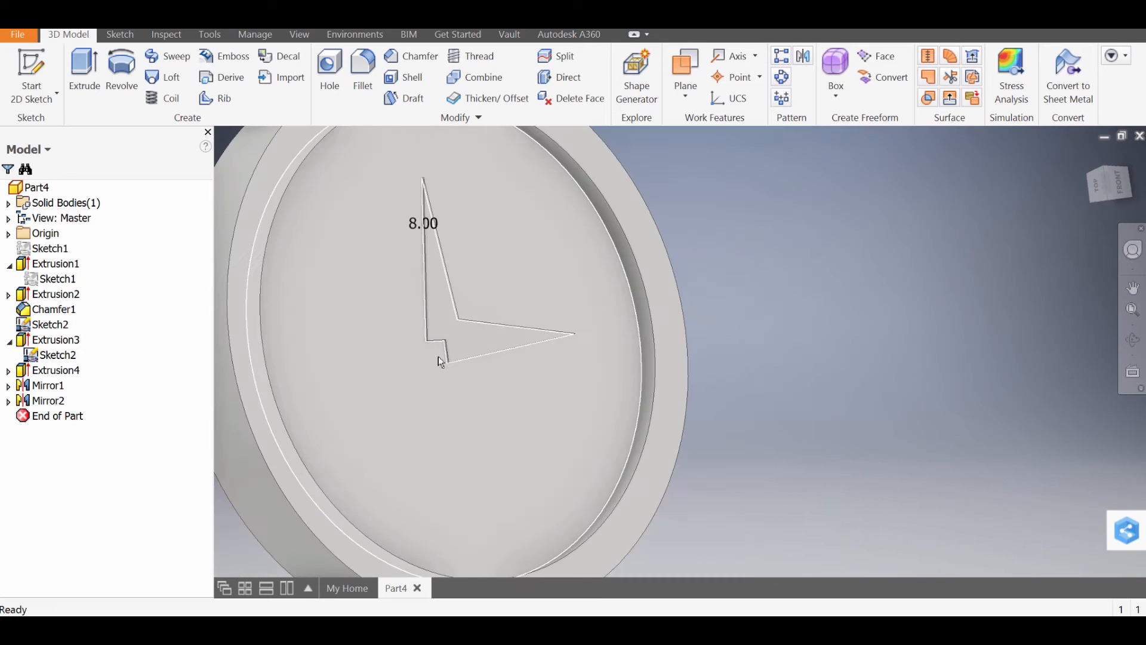
pyautogui.scroll(-7, 430, 358)
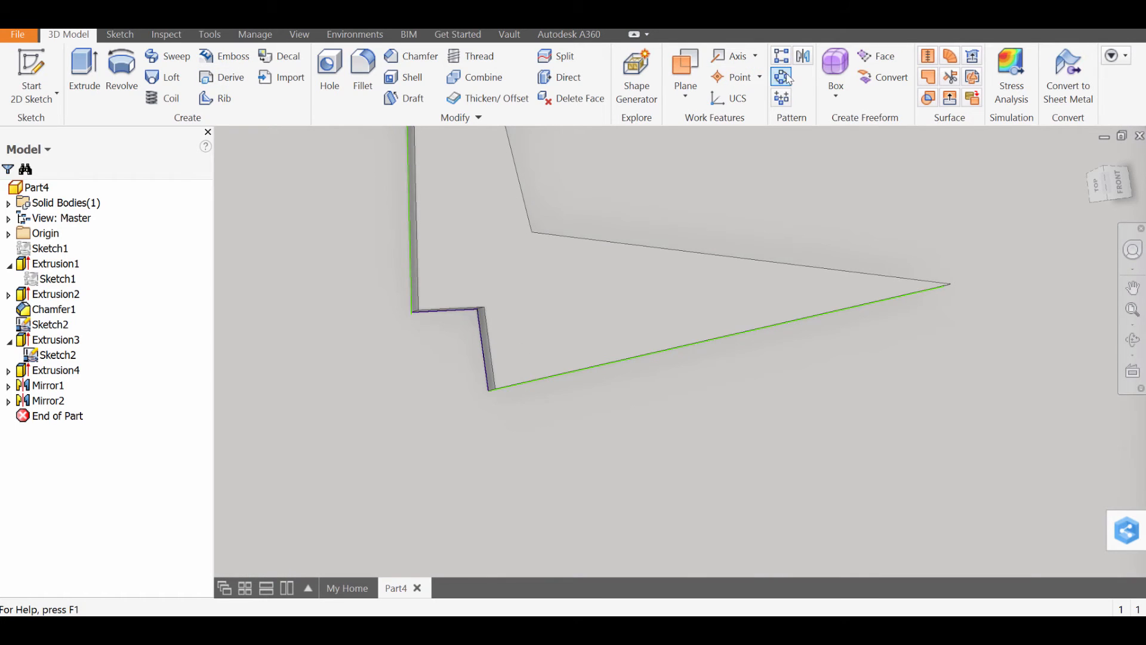
pyautogui.click(804, 59)
pyautogui.moveTo(527, 226); pyautogui.dragTo(626, 265, button='middle')
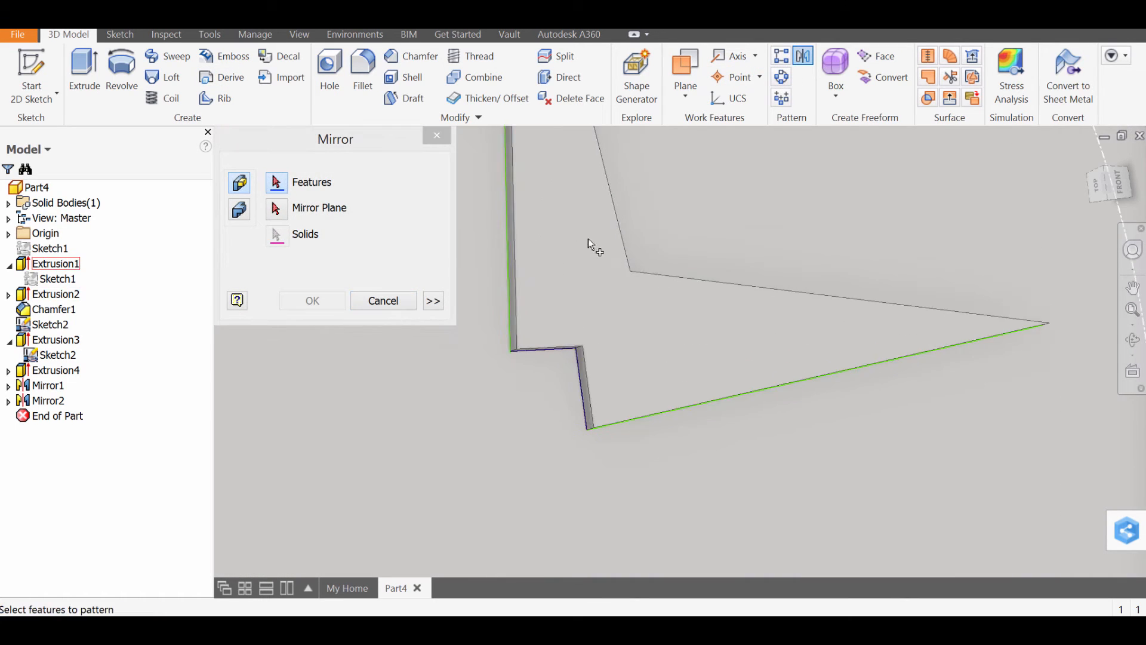
pyautogui.click(610, 217)
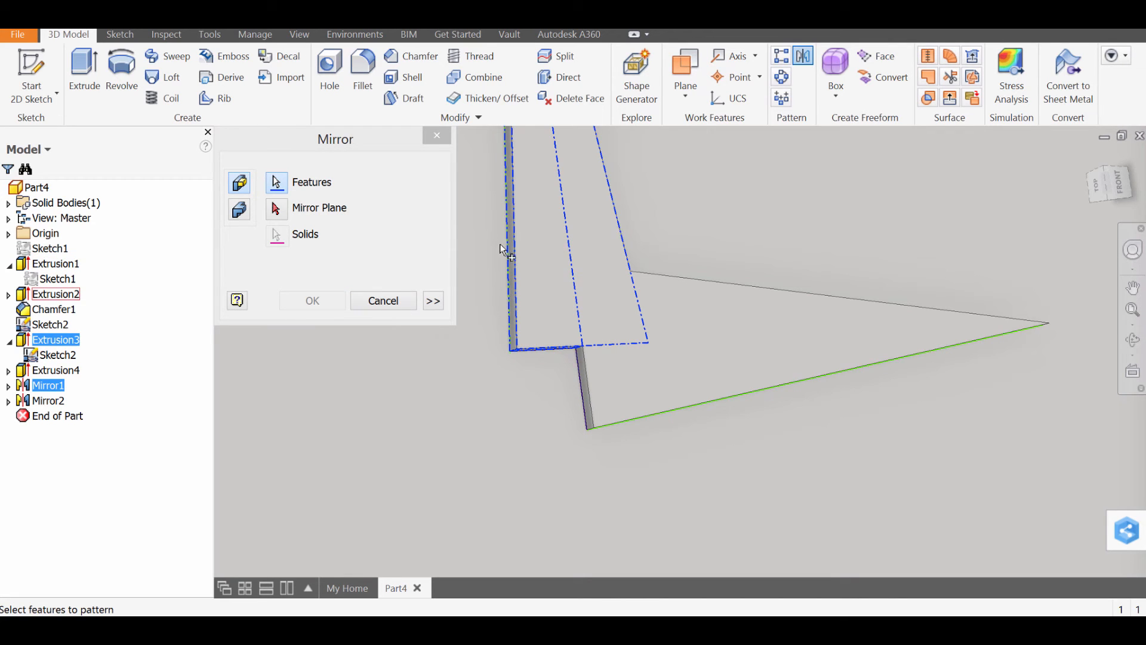
pyautogui.keyDown('shift'); pyautogui.moveTo(471, 364); pyautogui.dragTo(508, 297, button='middle'); pyautogui.keyUp('shift')
pyautogui.click(511, 427)
pyautogui.scroll(6, 519, 433)
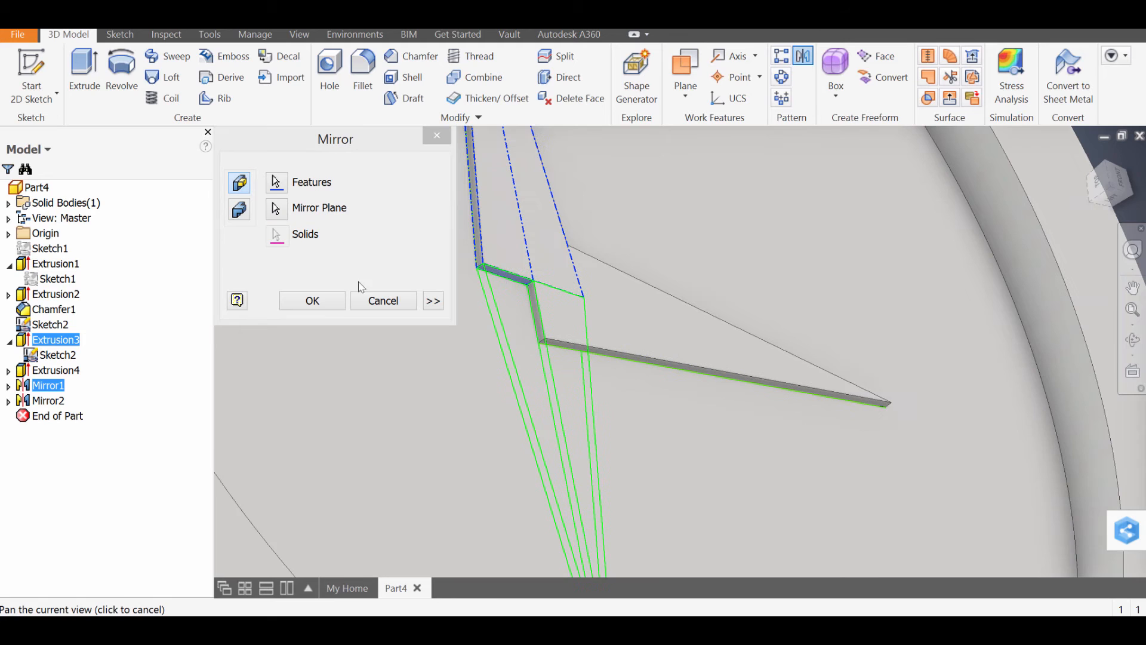
pyautogui.click(339, 311)
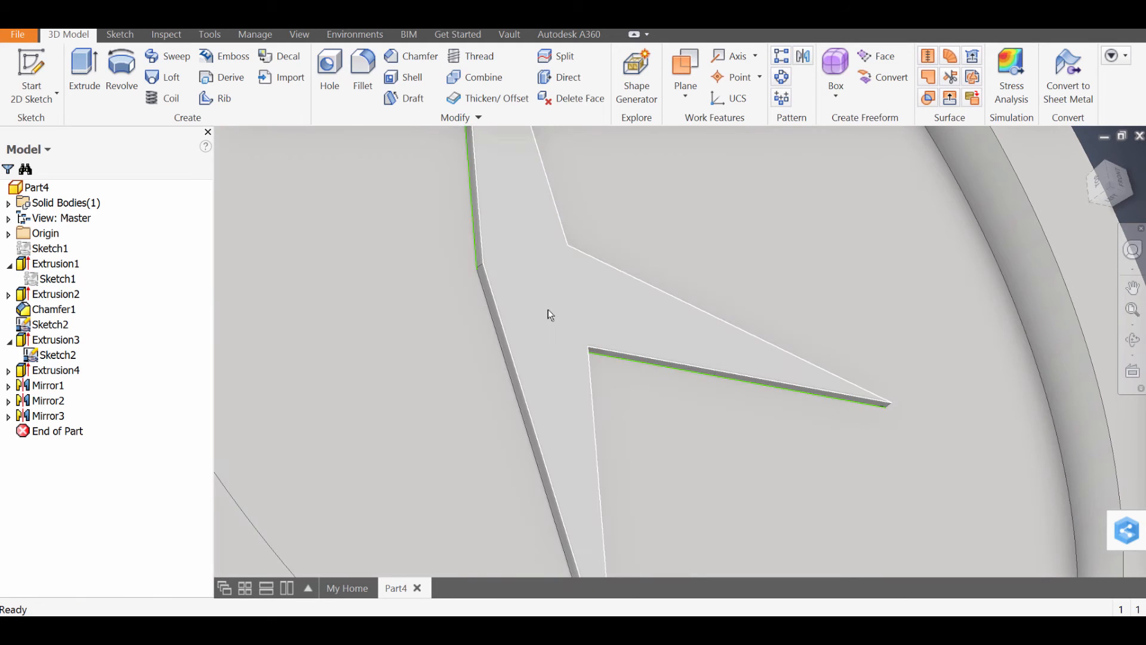
# Step: Suppress the Mirror3 feature that forms the lower needle point
pyautogui.rightClick(43, 419)
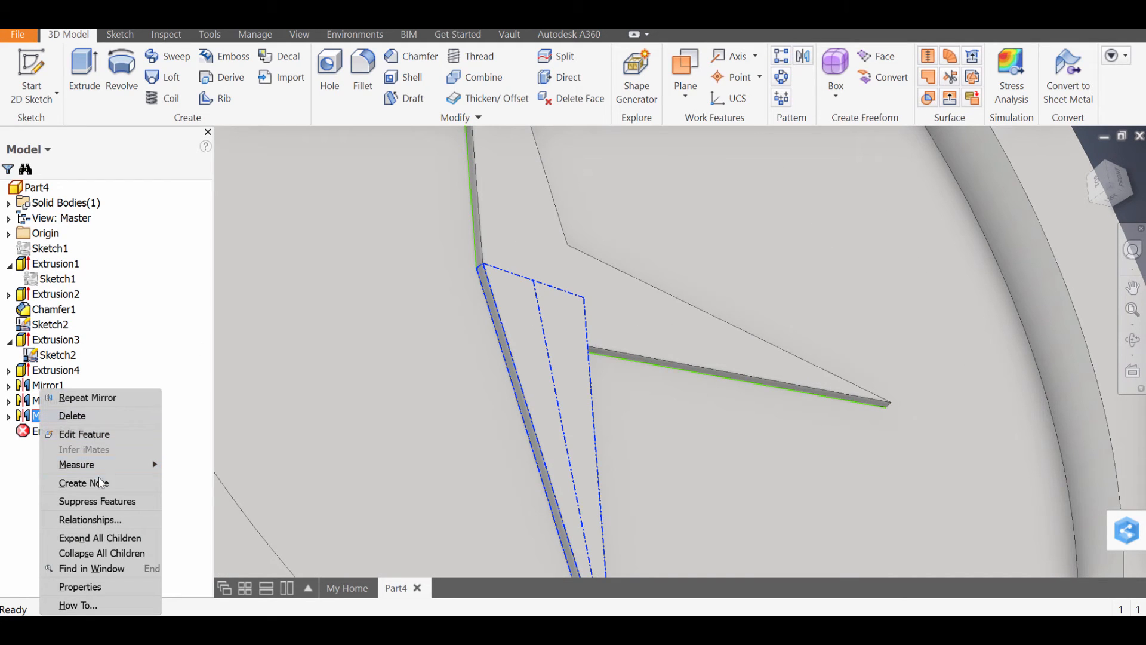
pyautogui.click(574, 425)
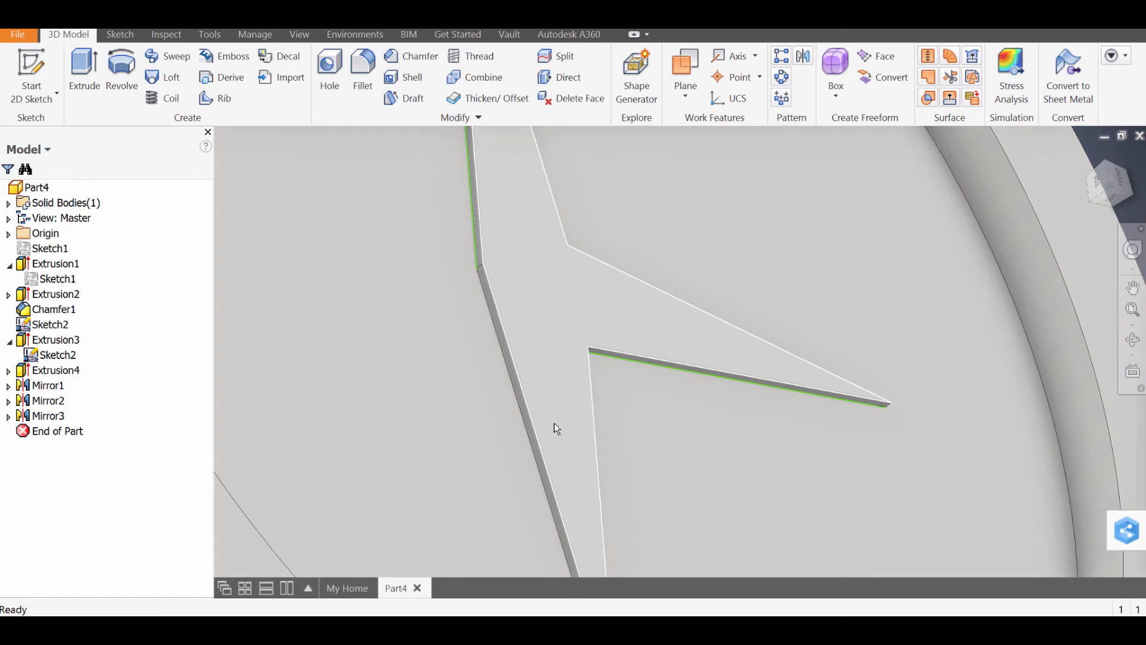
pyautogui.rightClick(44, 418)
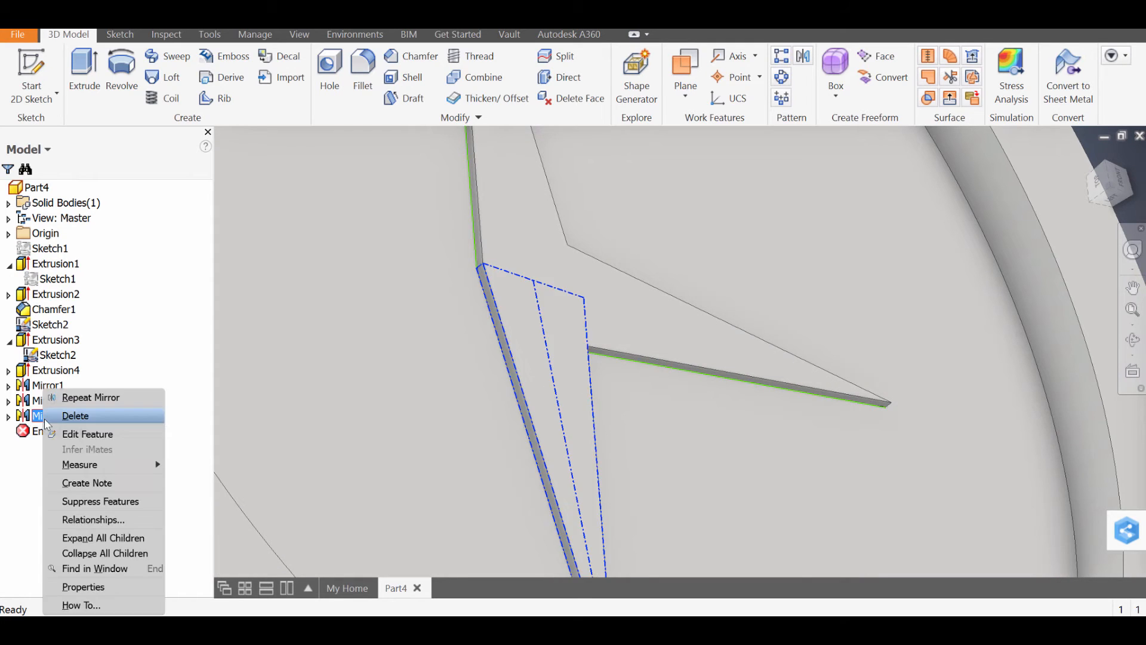
pyautogui.click(110, 502)
pyautogui.scroll(5, 504, 340)
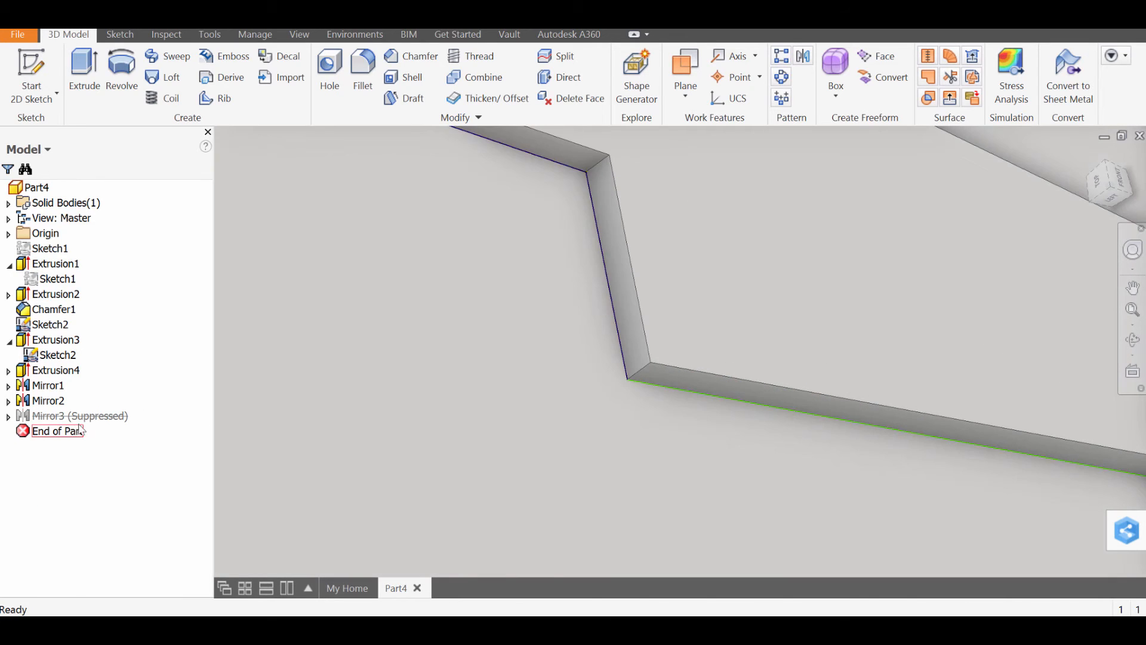
pyautogui.click(804, 56)
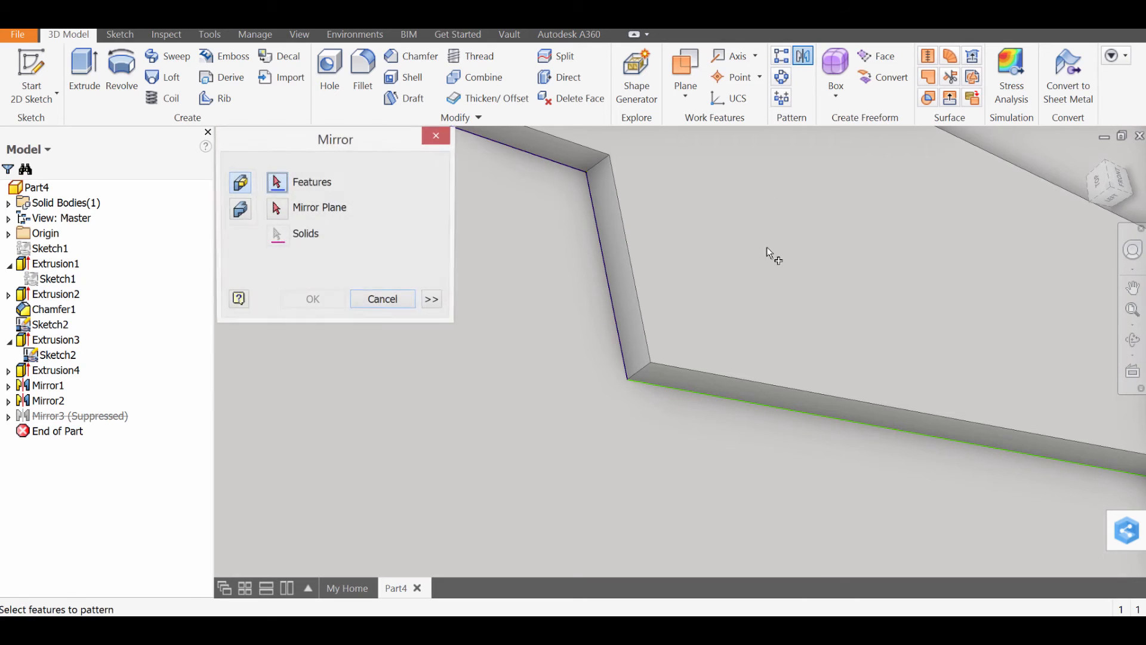
pyautogui.click(736, 382)
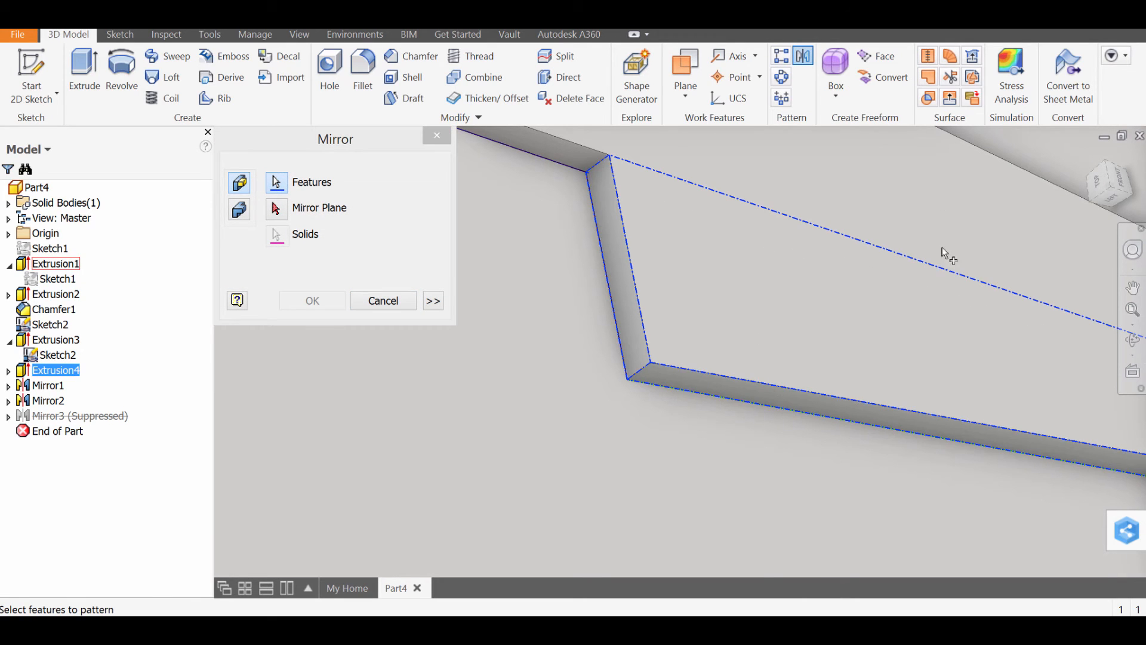
pyautogui.keyDown('shift'); pyautogui.moveTo(942, 247); pyautogui.dragTo(851, 336, button='middle'); pyautogui.keyUp('shift')
pyautogui.moveTo(943, 216); pyautogui.dragTo(634, 399, button='middle')
pyautogui.press('Escape')
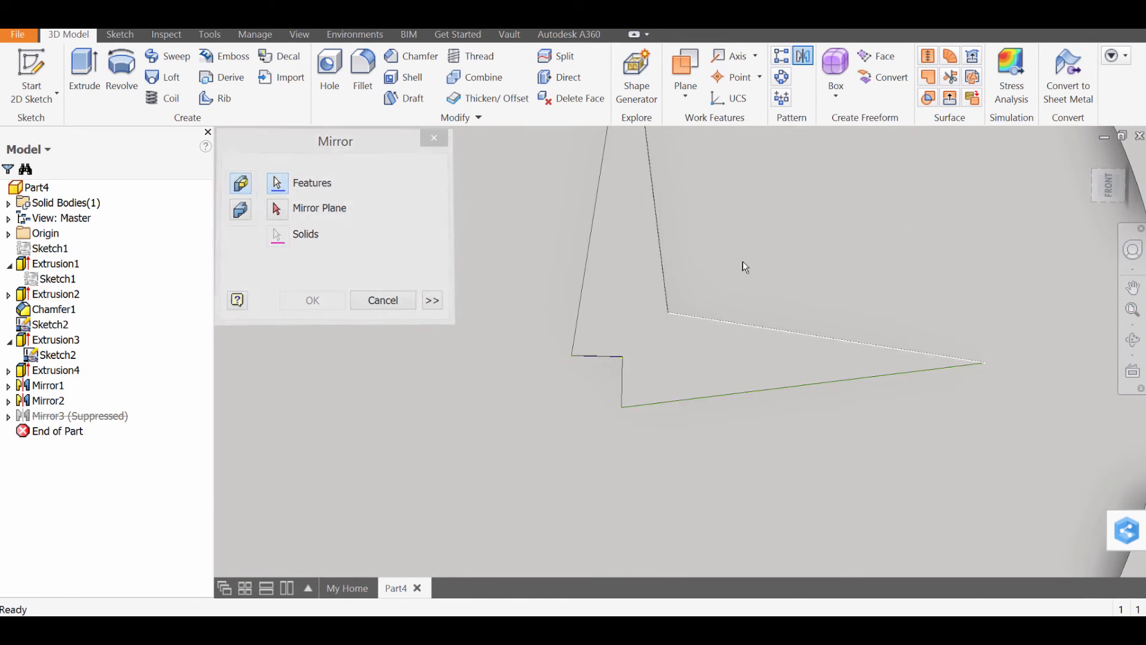
# Step: Mirror the right needle point, Mirror2 with Extrusion1 and Extrusion4, about its short end face to form the opposite point
pyautogui.click(804, 56)
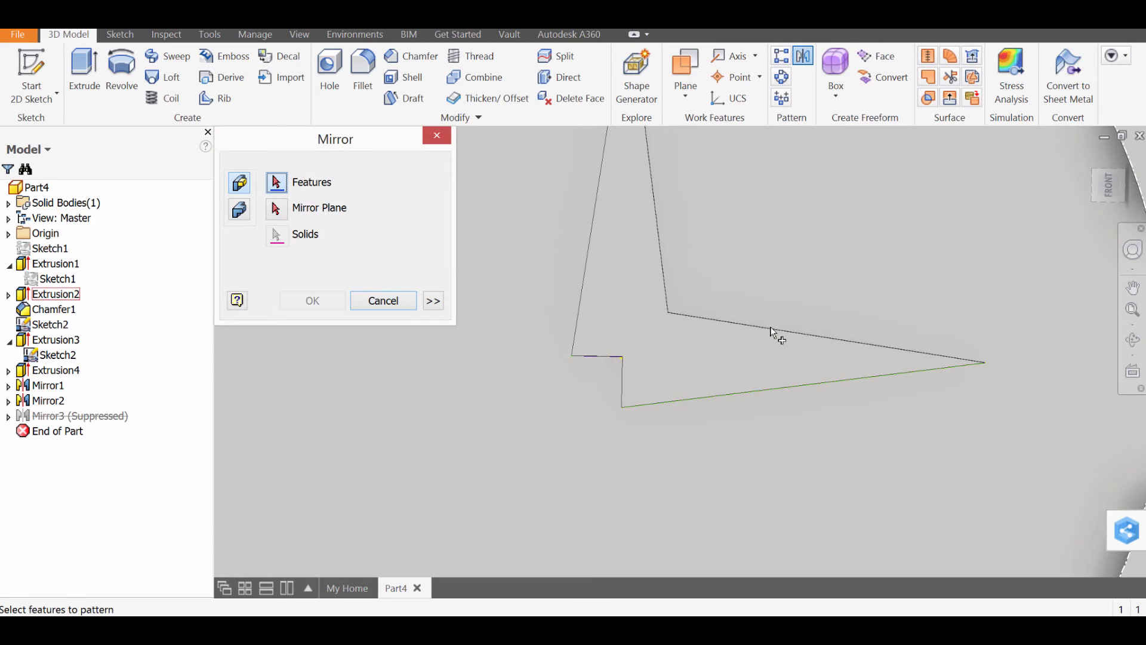
pyautogui.click(770, 328)
pyautogui.click(276, 208)
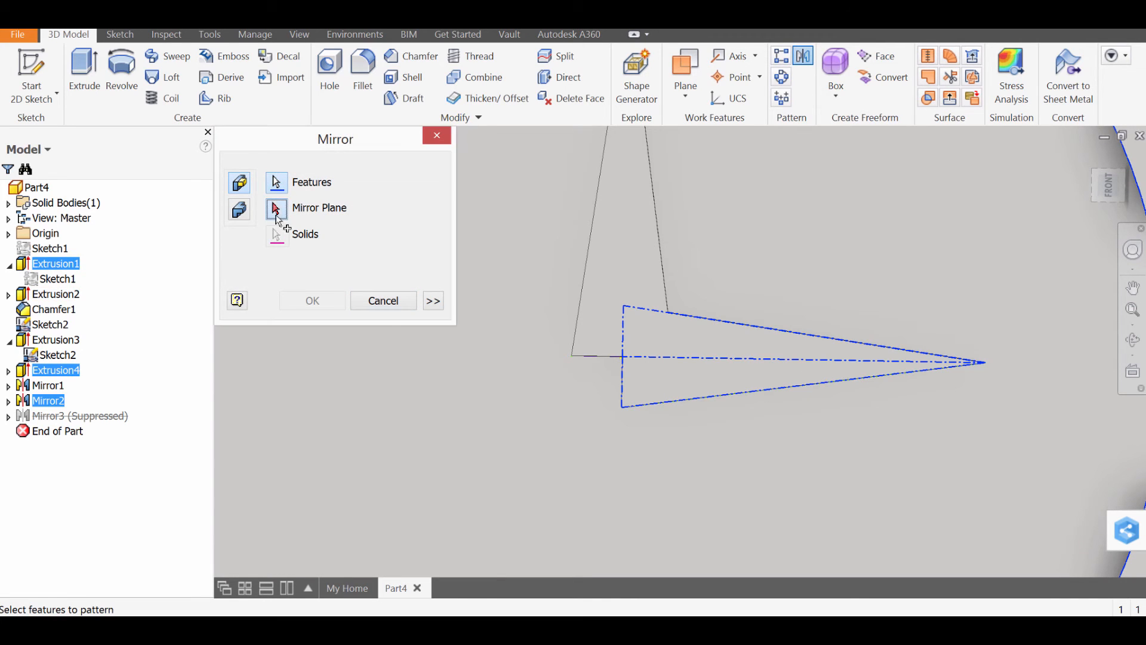
pyautogui.keyDown('shift'); pyautogui.moveTo(538, 378); pyautogui.dragTo(463, 378, button='middle'); pyautogui.keyUp('shift')
pyautogui.scroll(5, 655, 382)
pyautogui.click(655, 384)
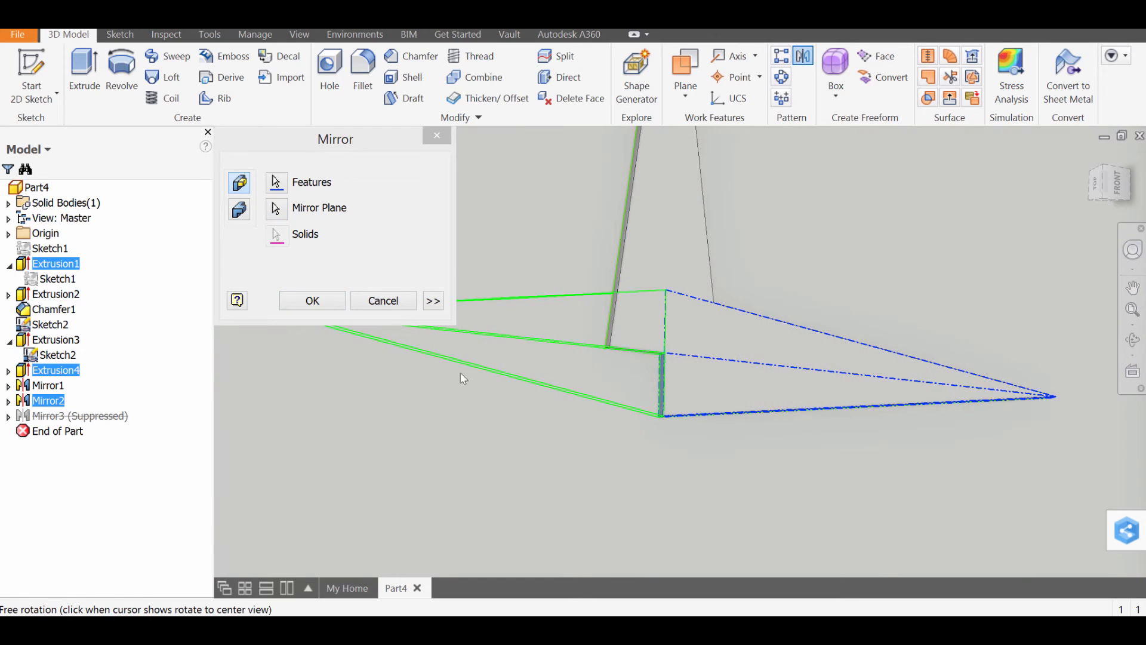
pyautogui.click(312, 301)
# Step: Unsuppress the Mirror3 feature to restore the lower needle point and complete the four-pointed star
pyautogui.click(47, 421)
pyautogui.rightClick(46, 421)
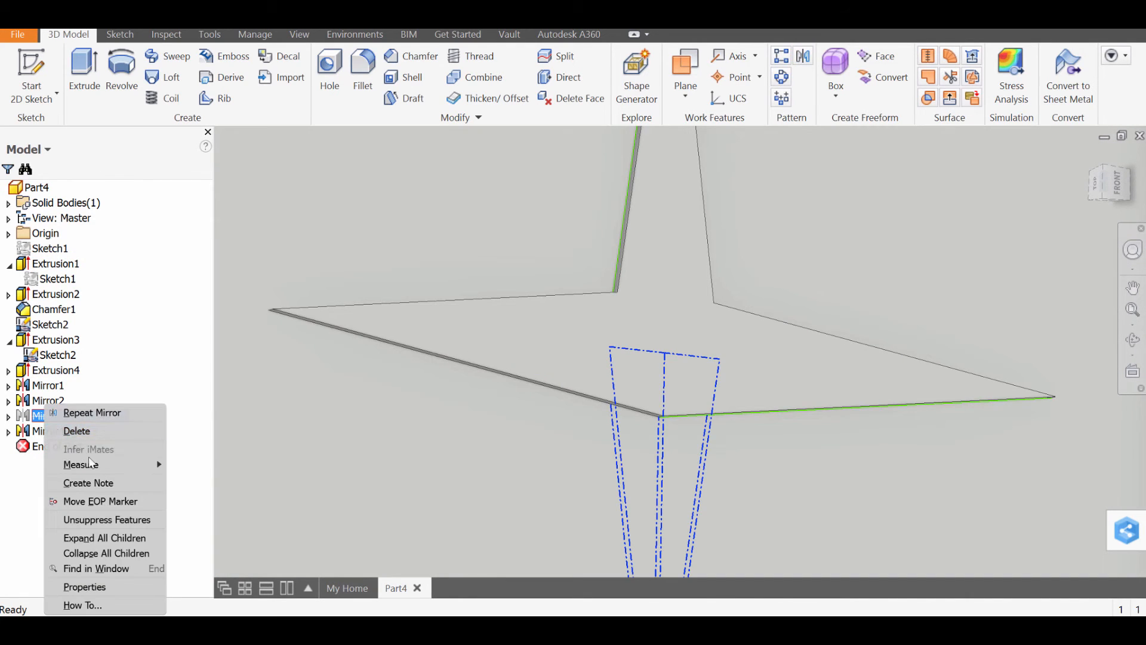
pyautogui.click(103, 521)
pyautogui.scroll(-5, 351, 478)
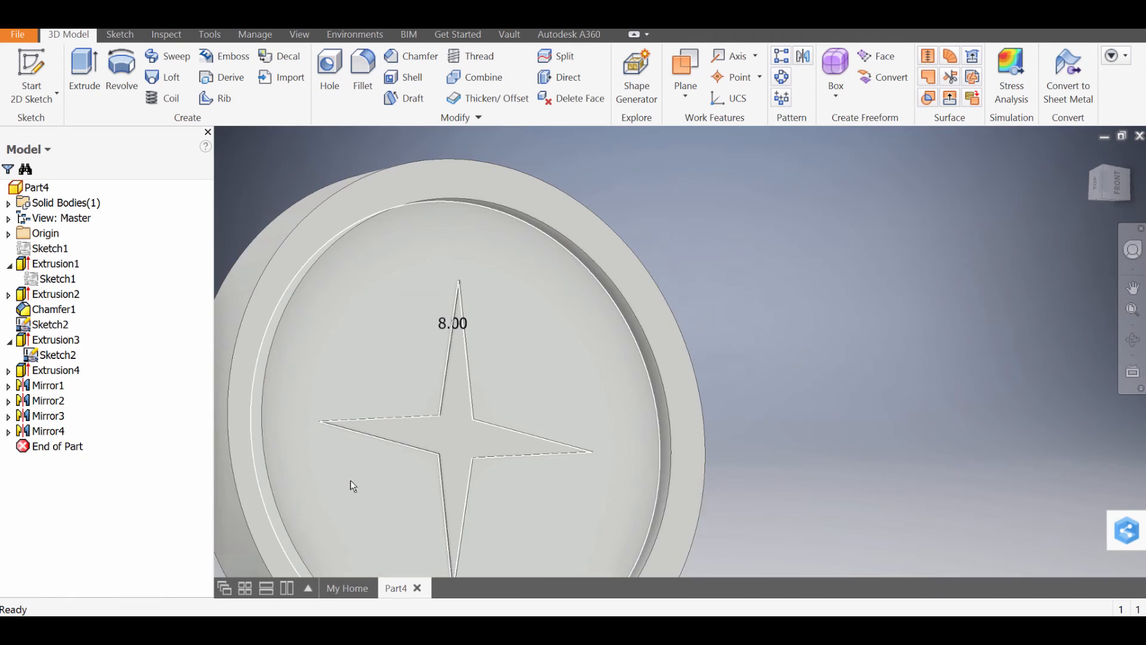
pyautogui.keyDown('shift'); pyautogui.moveTo(431, 499); pyautogui.dragTo(388, 499, button='middle'); pyautogui.keyUp('shift')
pyautogui.moveTo(527, 422); pyautogui.dragTo(552, 355, button='middle')
pyautogui.keyDown('shift'); pyautogui.moveTo(552, 356); pyautogui.dragTo(522, 381, button='middle'); pyautogui.keyUp('shift')
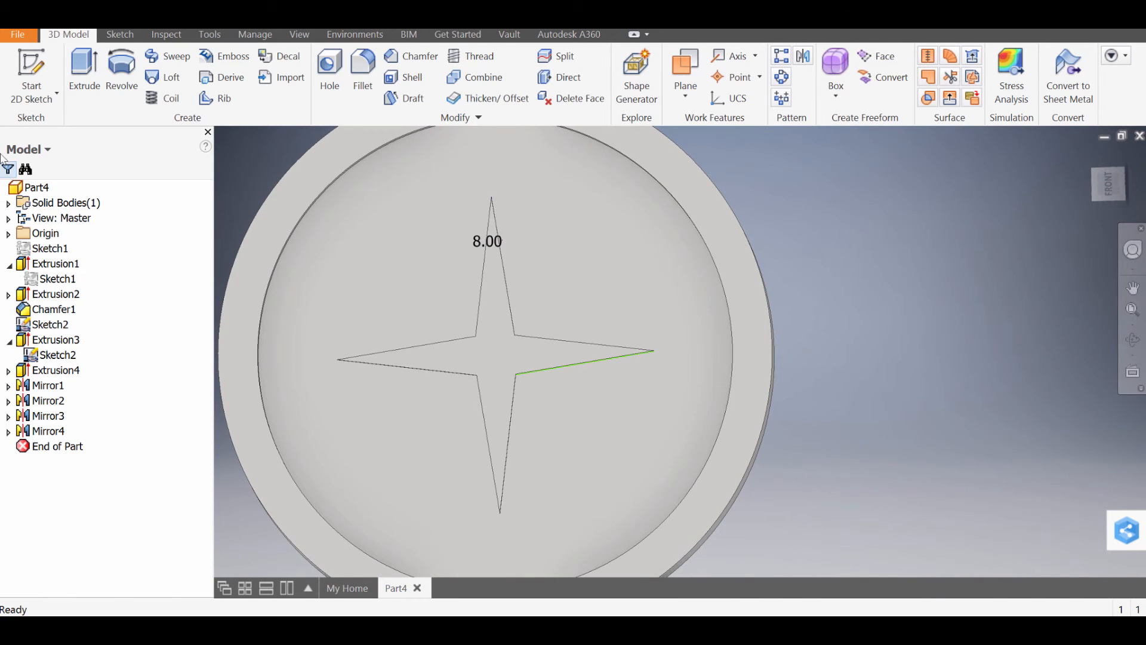
# Step: Adjust the appearance of the four-pointed star's top face to black, RGB 0, 0, 0
pyautogui.click(209, 34)
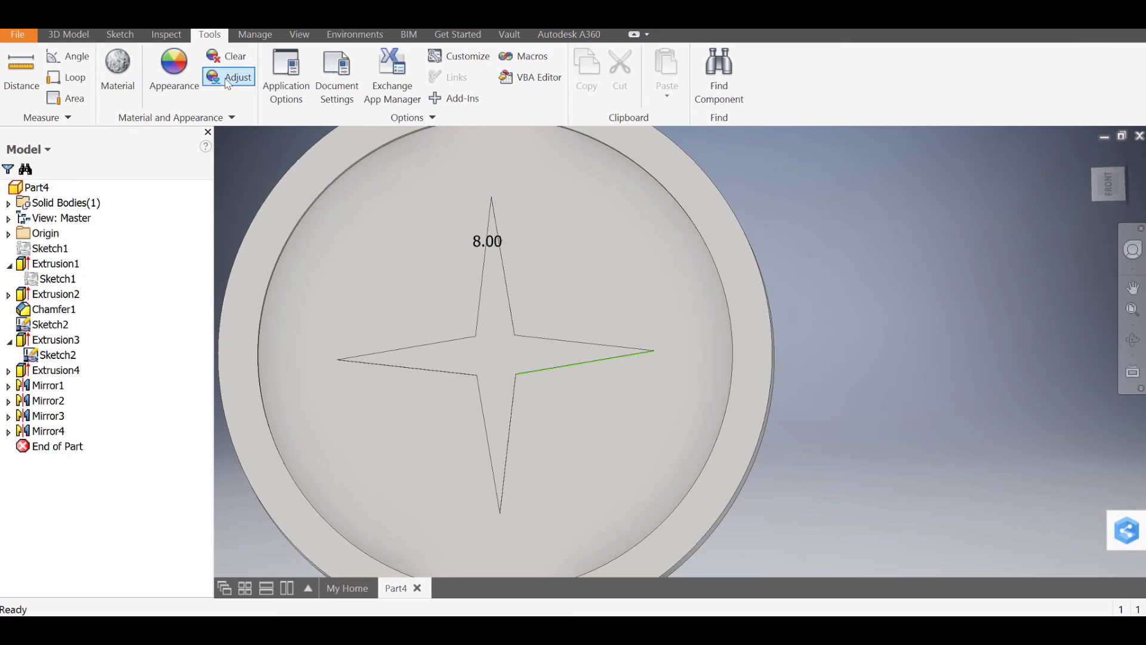
pyautogui.click(227, 78)
pyautogui.click(543, 350)
pyautogui.click(737, 216)
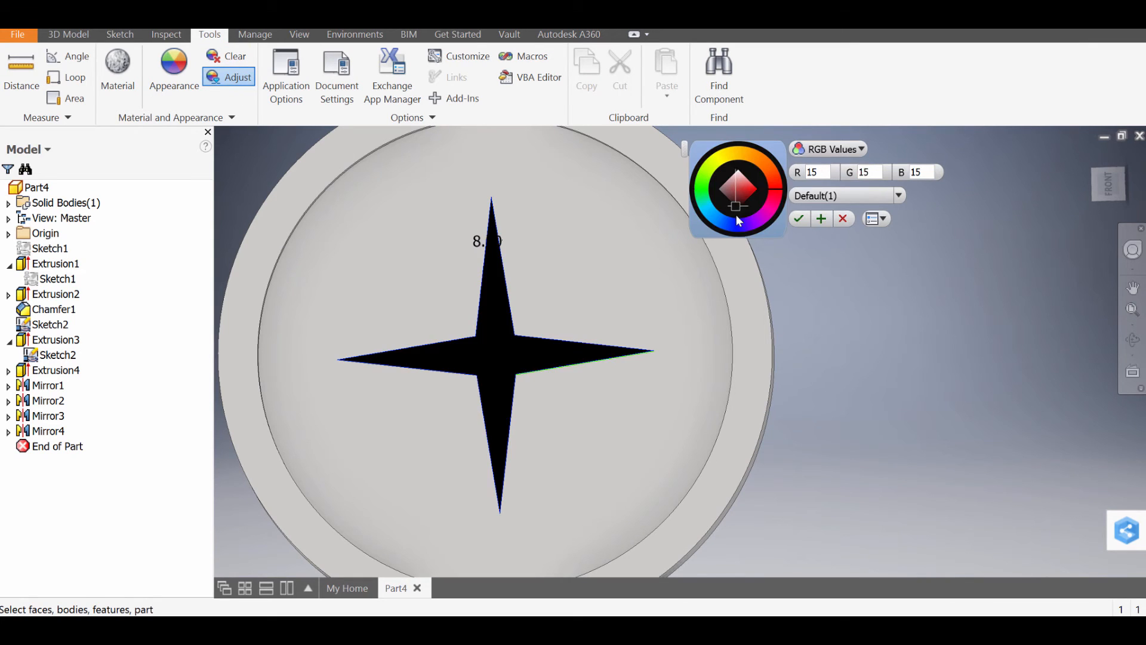
pyautogui.click(739, 209)
pyautogui.click(828, 219)
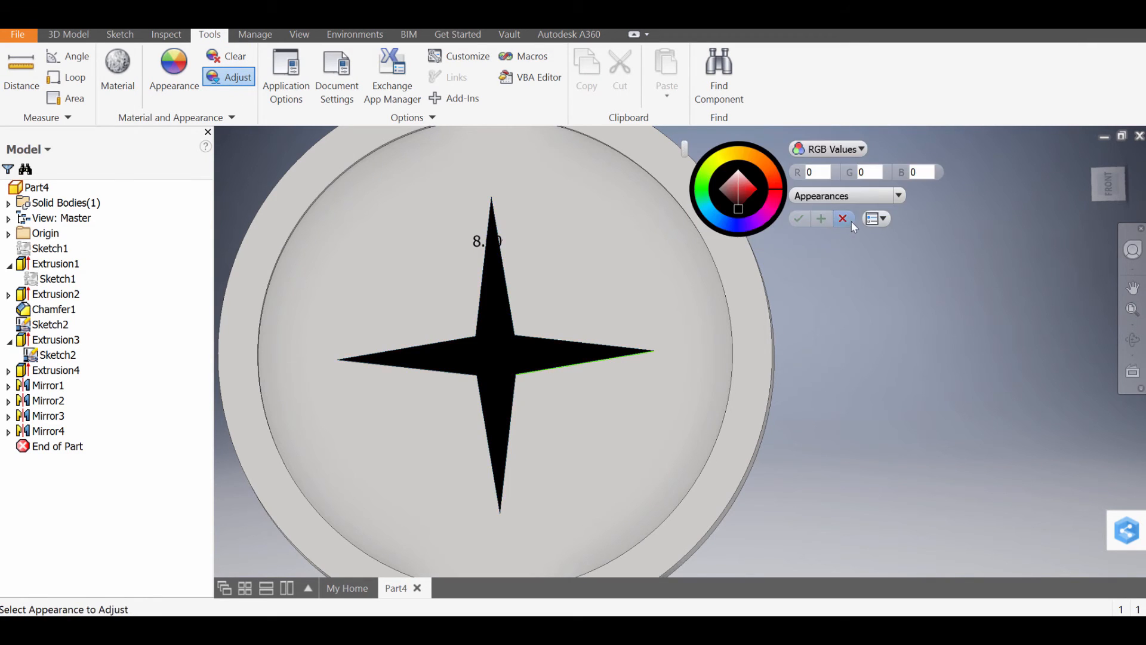
pyautogui.click(849, 220)
# Step: Start a 2D sketch on the case floor and add the text "N" in Tahoma above the upper needle point
pyautogui.click(67, 36)
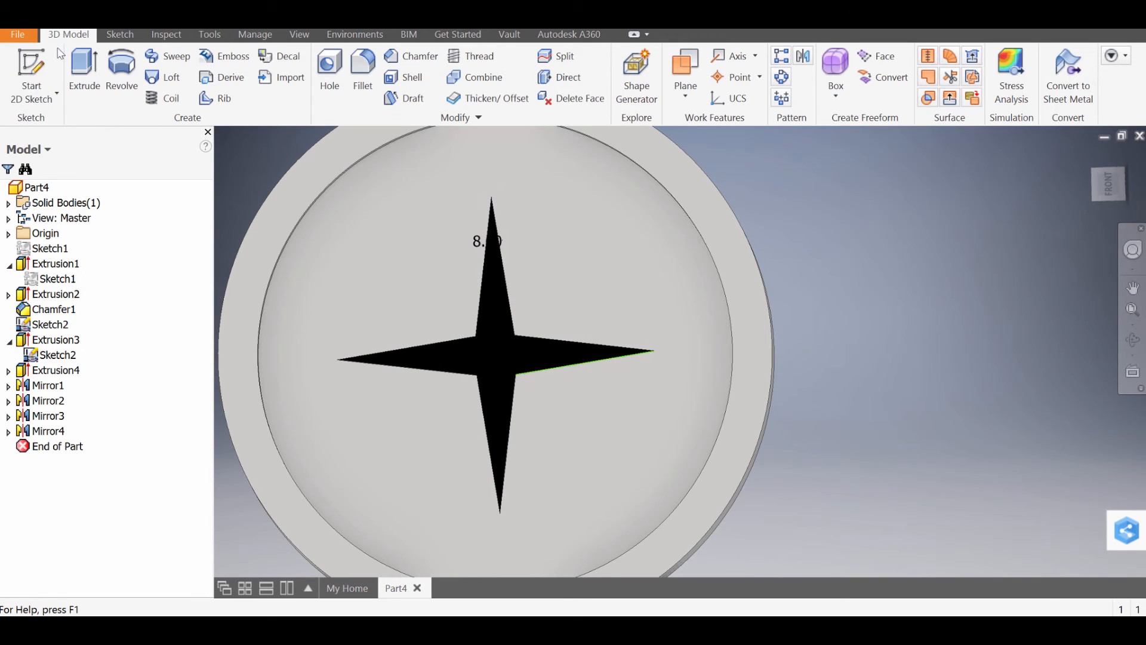
pyautogui.click(30, 65)
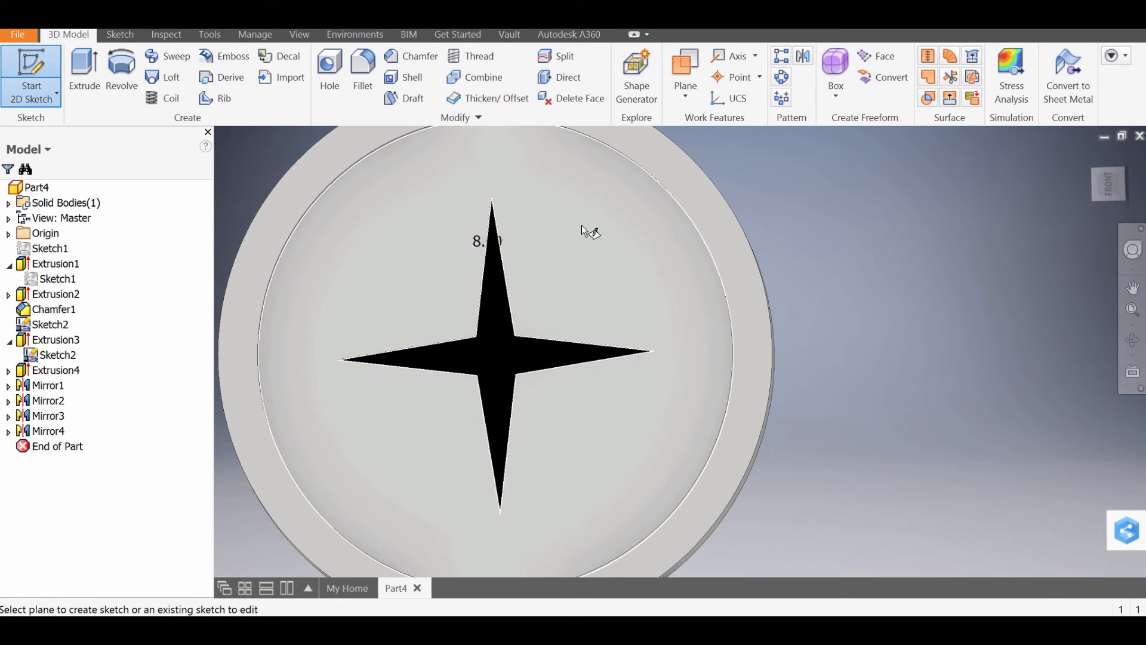
pyautogui.click(618, 261)
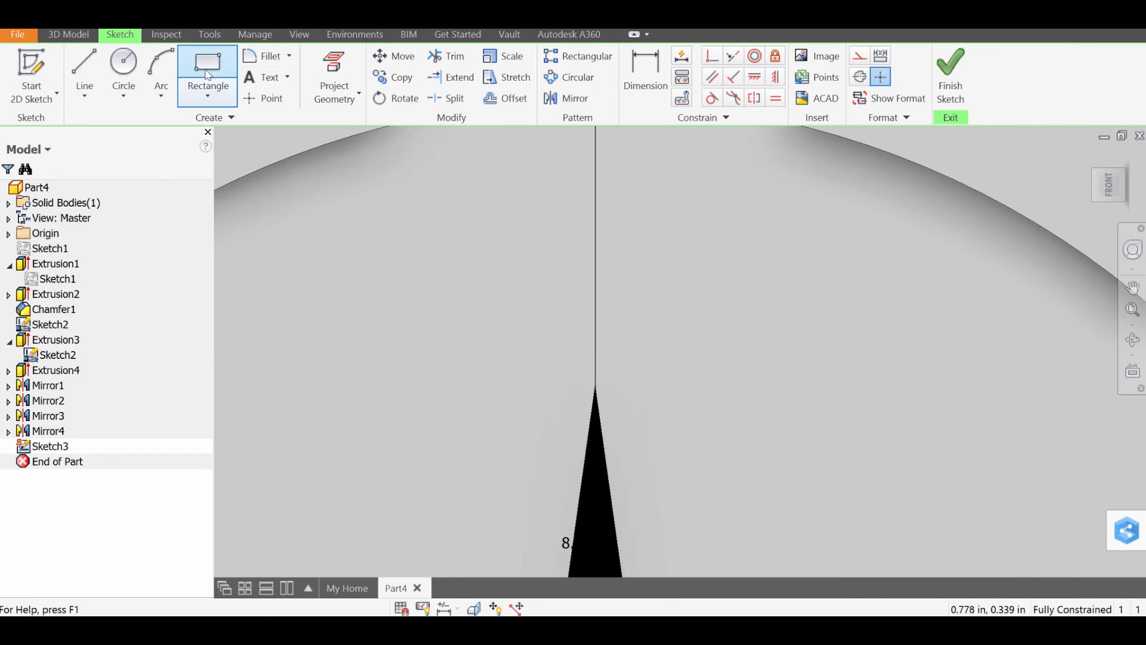
pyautogui.click(260, 80)
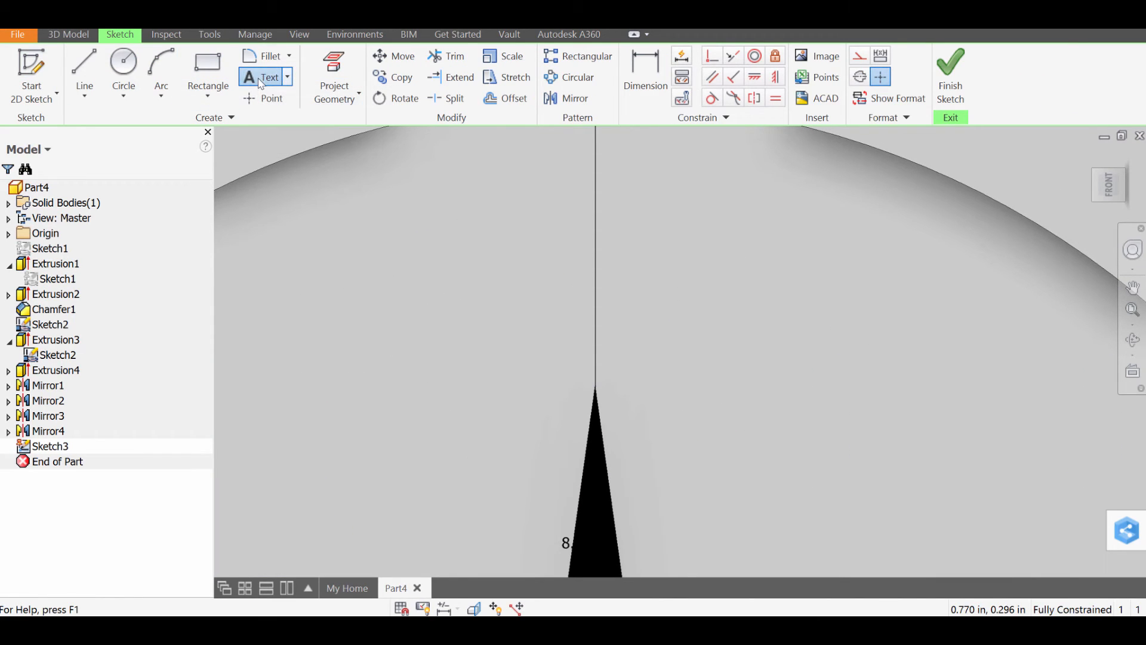
pyautogui.click(593, 295)
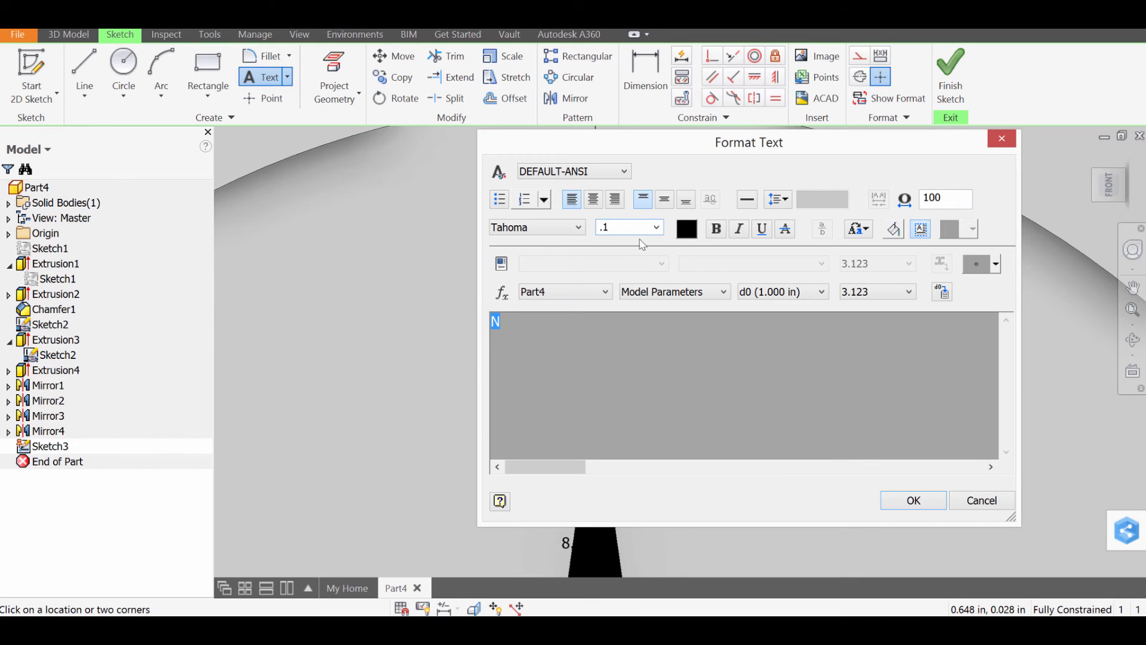
pyautogui.press('Return')
# Step: Move the N so it is centred on the vertical axis between the upper needle tip and the case rim
pyautogui.scroll(4, 525, 340)
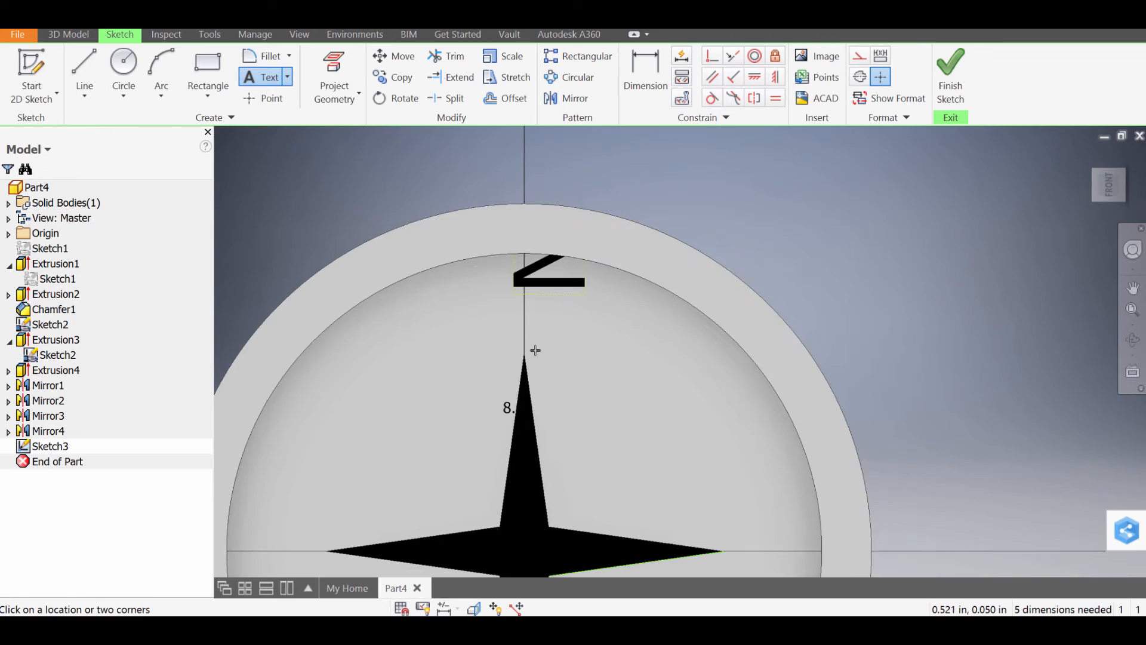
pyautogui.moveTo(533, 316); pyautogui.dragTo(539, 353, button='middle')
pyautogui.scroll(-5, 539, 353)
pyautogui.moveTo(538, 268)
pyautogui.mouseDown()
pyautogui.moveTo(501, 358)
pyautogui.moveTo(444, 428)
pyautogui.mouseUp()
pyautogui.moveTo(394, 246); pyautogui.dragTo(423, 197, button='middle')
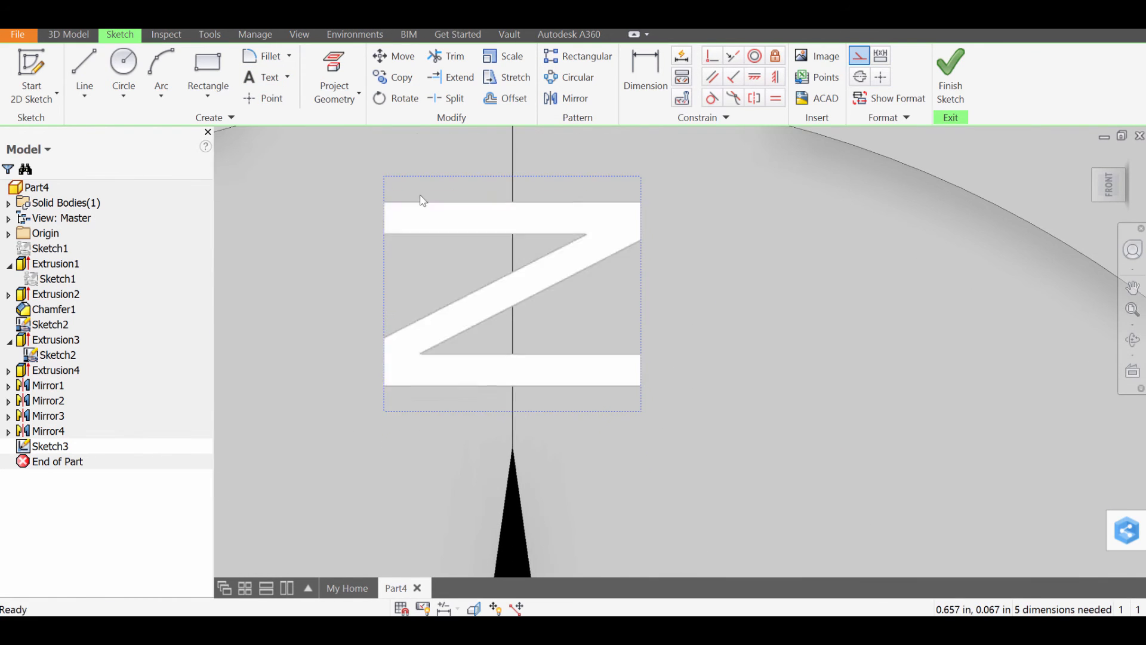
# Step: Rotate the N about its centre until it reads upright, and nudge it into line with the vertical axis
pyautogui.click(395, 98)
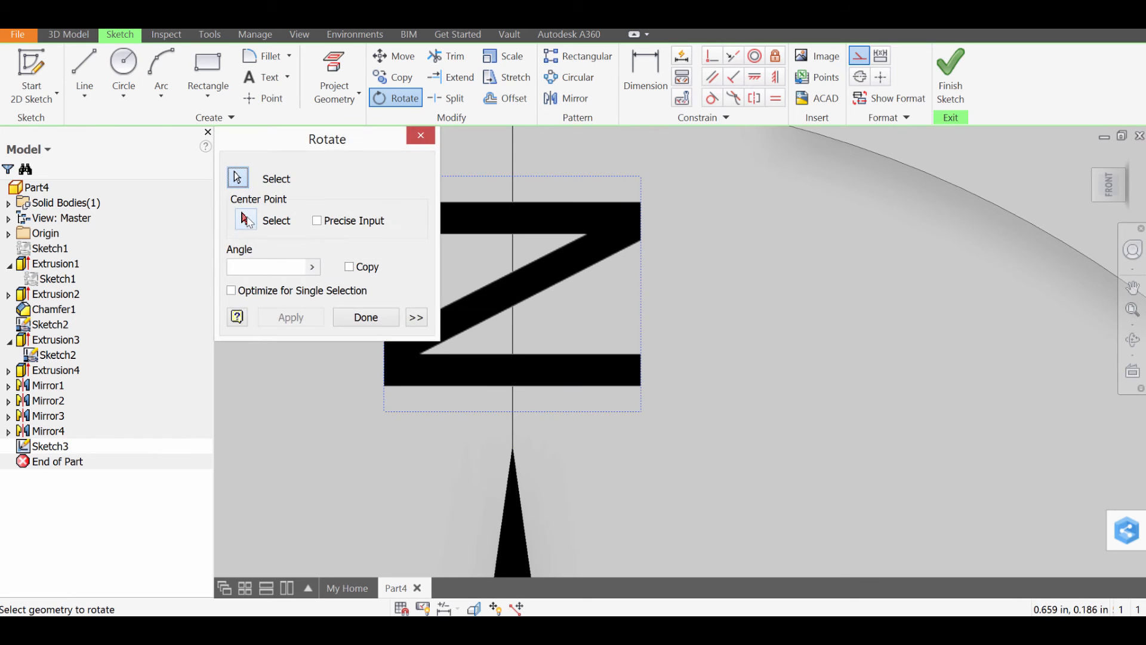
pyautogui.click(499, 217)
pyautogui.click(240, 224)
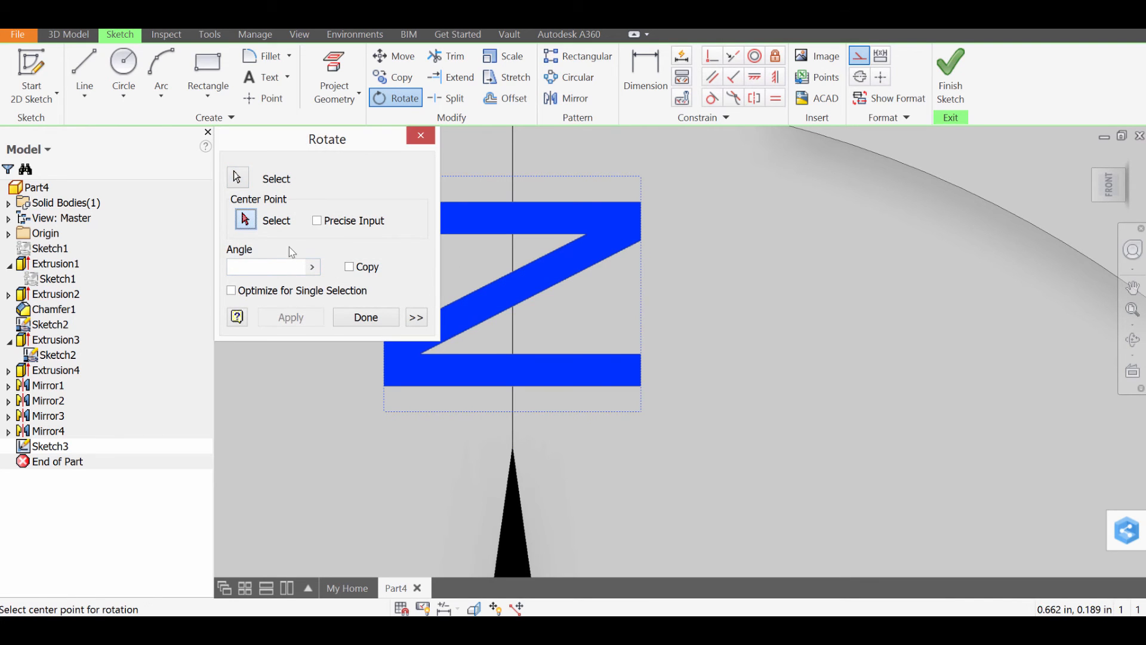
pyautogui.click(512, 286)
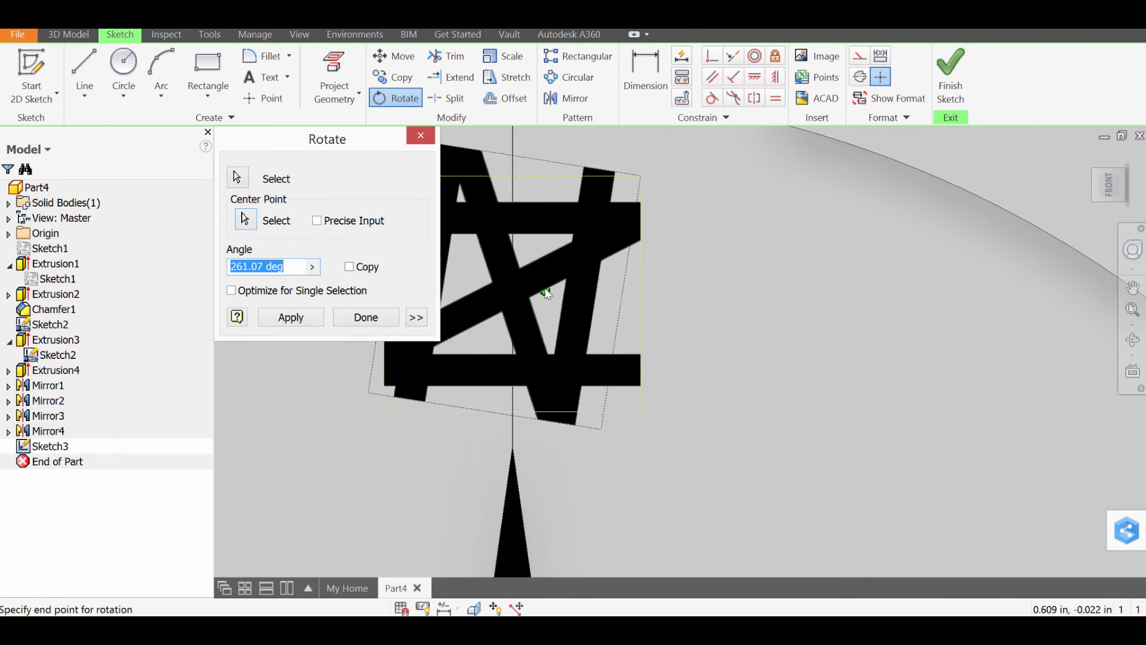
pyautogui.click(547, 292)
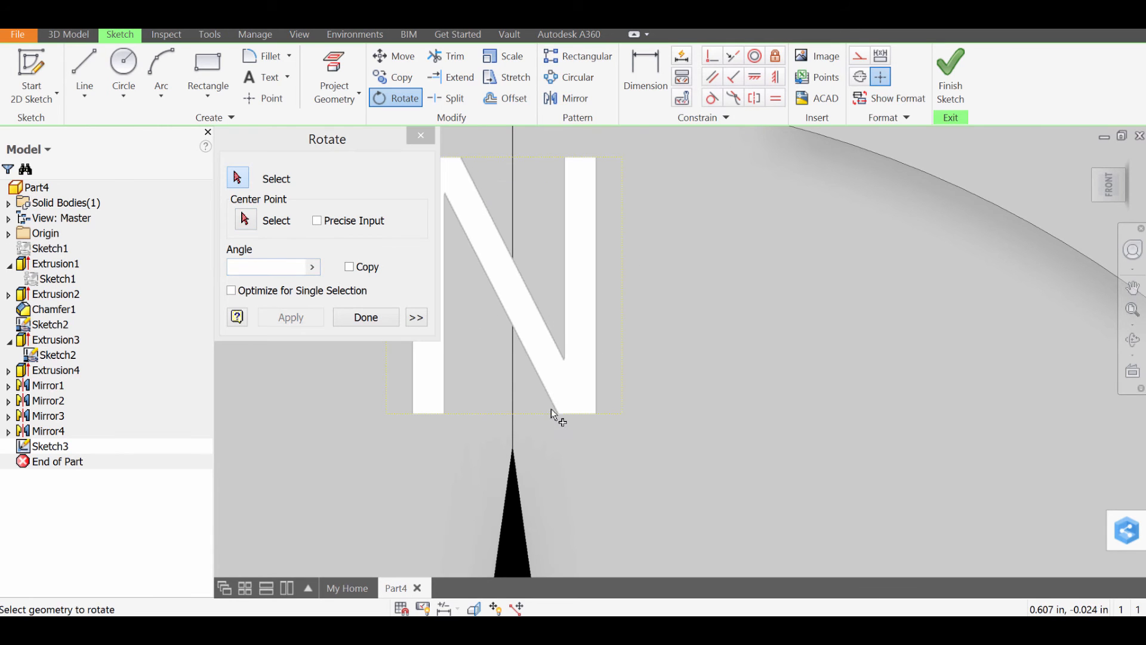
pyautogui.click(366, 317)
pyautogui.moveTo(528, 335); pyautogui.dragTo(530, 337)
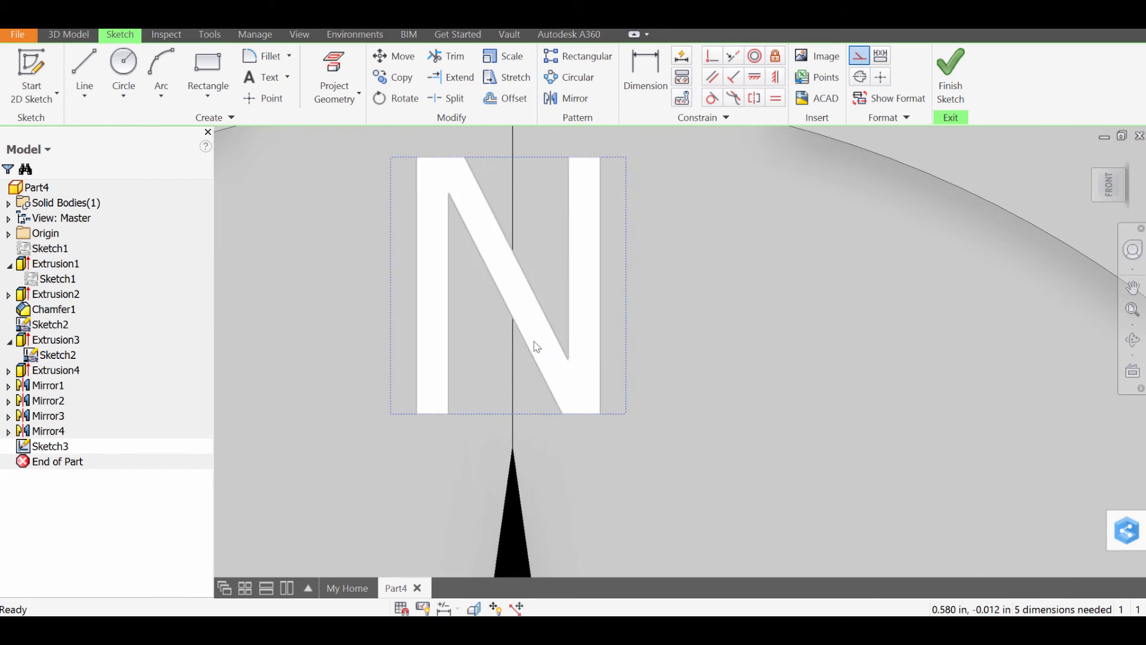
# Step: Add the text "E" in Tahoma and move it onto the horizontal axis between the right needle tip and the case rim
pyautogui.scroll(-5, 541, 357)
pyautogui.moveTo(675, 556); pyautogui.dragTo(645, 339, button='middle')
pyautogui.moveTo(758, 468); pyautogui.dragTo(556, 394, button='middle')
pyautogui.scroll(3, 566, 404)
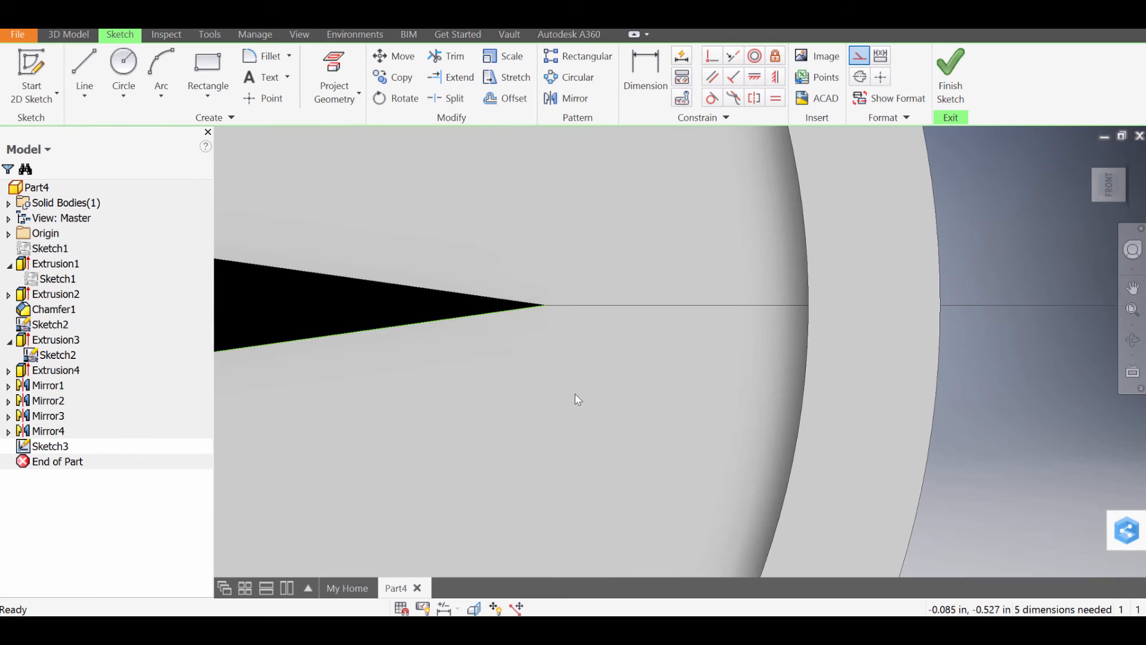
pyautogui.click(263, 77)
pyautogui.click(625, 309)
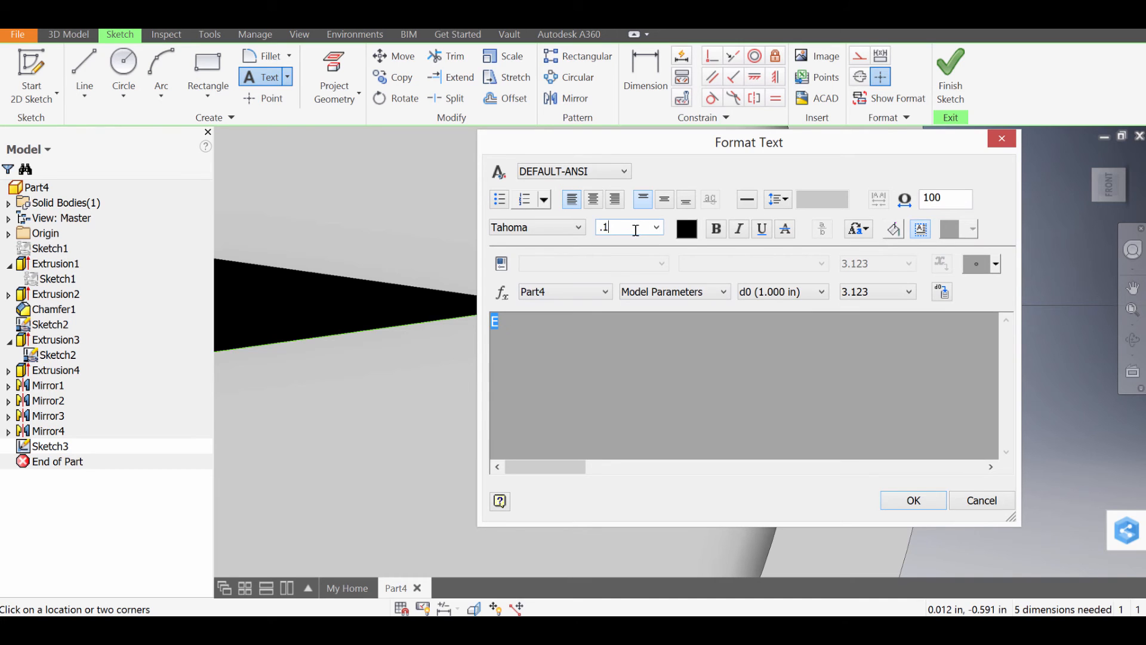
pyautogui.click(913, 501)
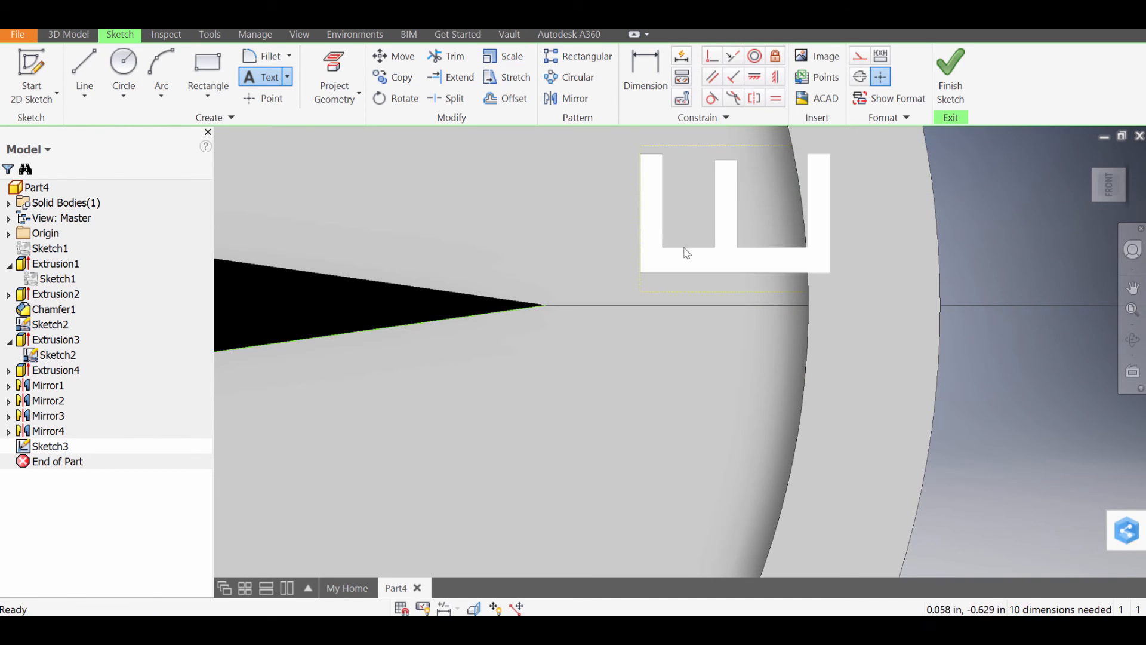
pyautogui.moveTo(686, 248); pyautogui.dragTo(643, 346)
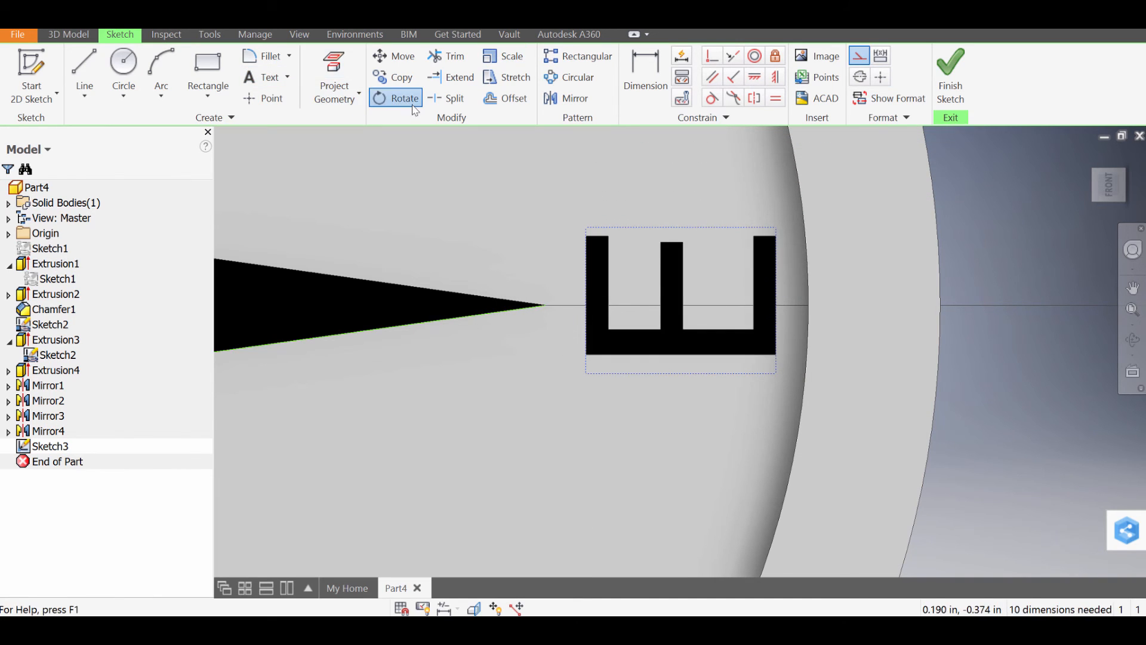
# Step: Rotate the E about its centre on the horizontal axis until it reads upright
pyautogui.click(395, 98)
pyautogui.click(605, 347)
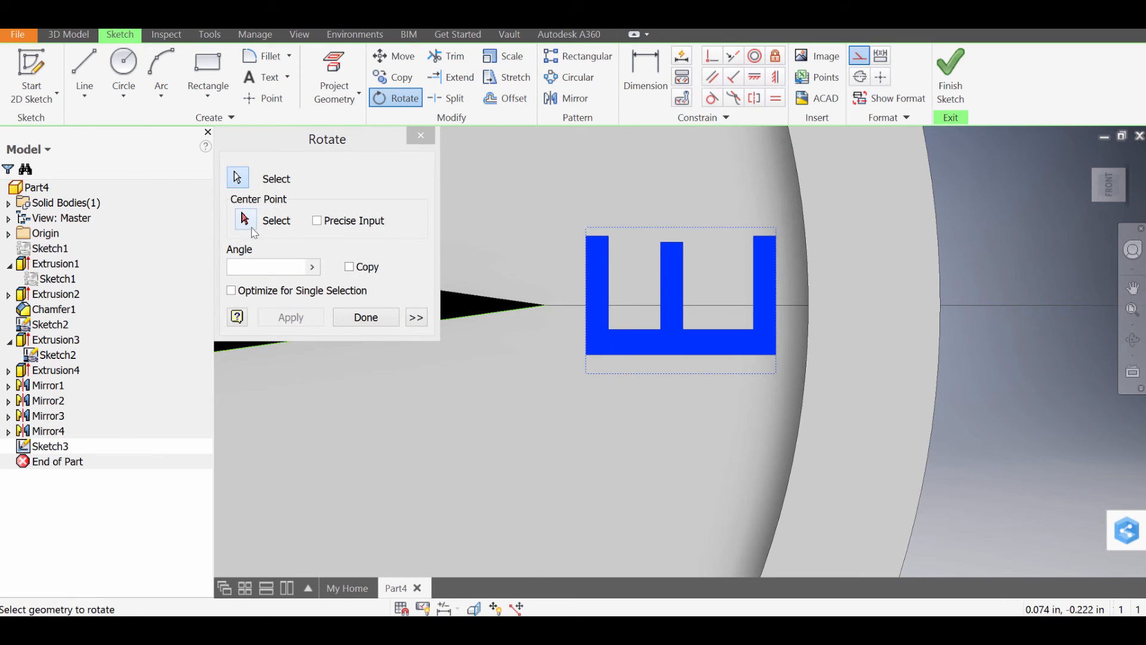
pyautogui.click(252, 228)
pyautogui.click(676, 307)
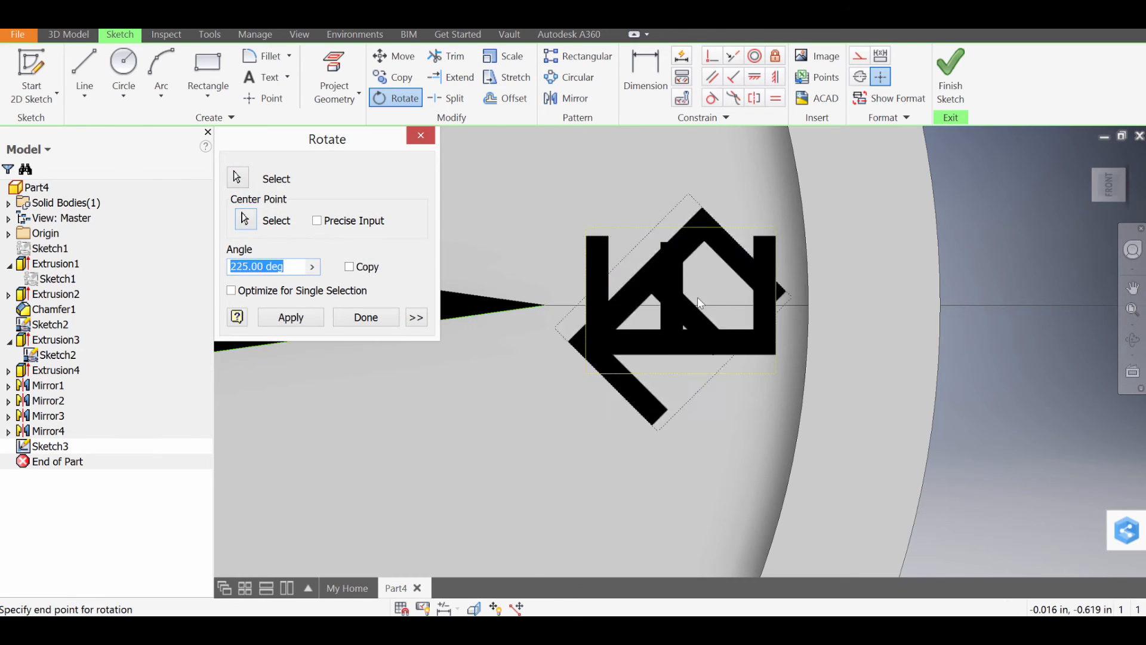
pyautogui.click(727, 308)
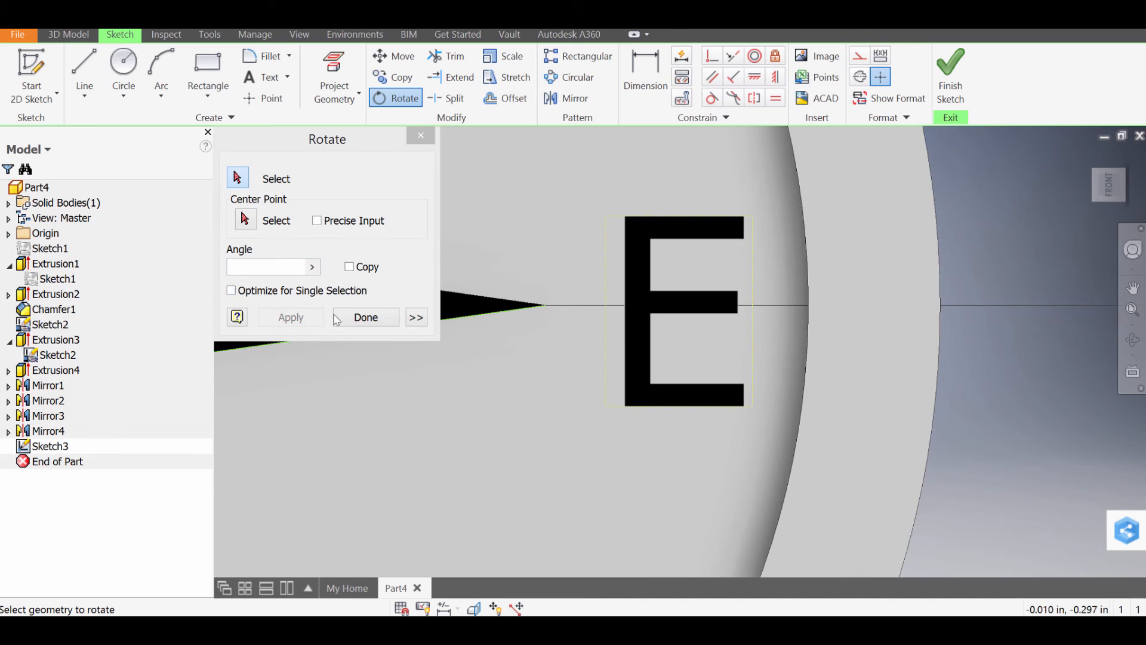
pyautogui.click(364, 317)
# Step: Add the text "S" in Tahoma and move it onto the vertical axis below the lower needle tip
pyautogui.scroll(-6, 379, 386)
pyautogui.moveTo(418, 416); pyautogui.dragTo(630, 351, button='middle')
pyautogui.scroll(6, 517, 435)
pyautogui.moveTo(523, 450); pyautogui.dragTo(589, 352, button='middle')
pyautogui.click(259, 79)
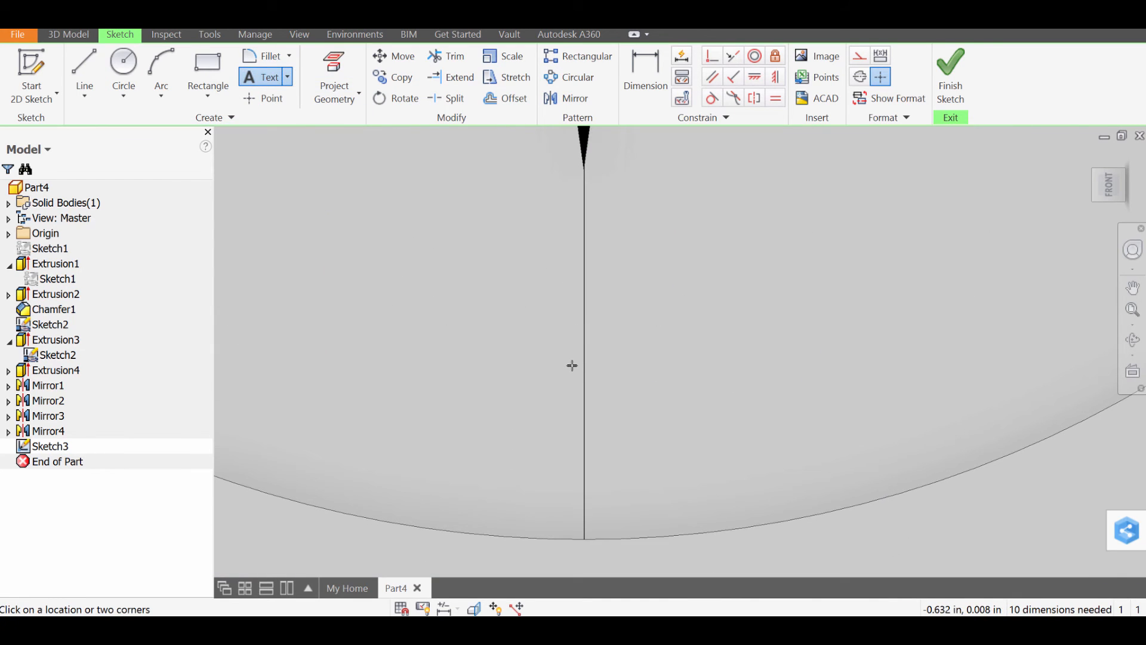
pyautogui.click(602, 374)
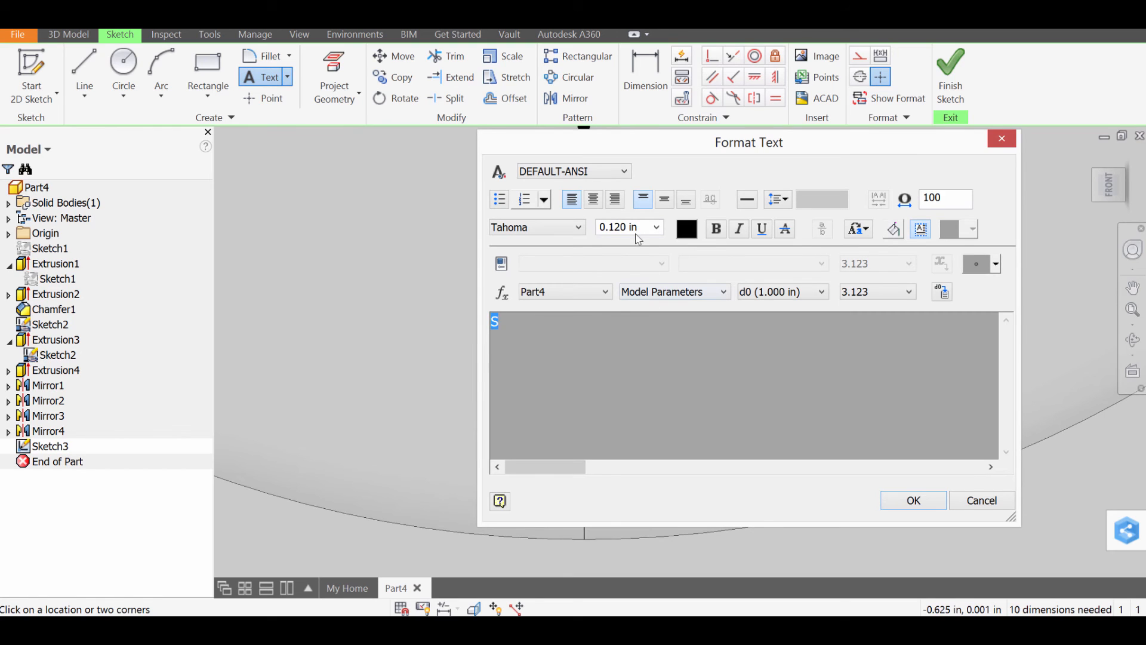
pyautogui.press('Return')
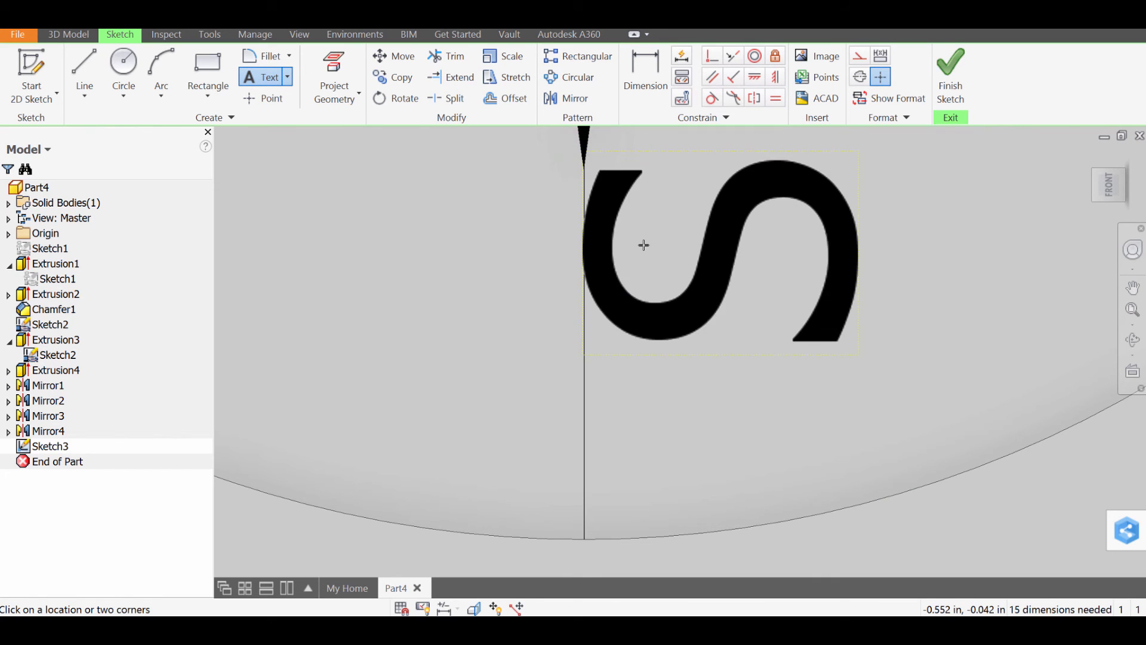
pyautogui.press('Escape')
pyautogui.moveTo(685, 314); pyautogui.dragTo(563, 382)
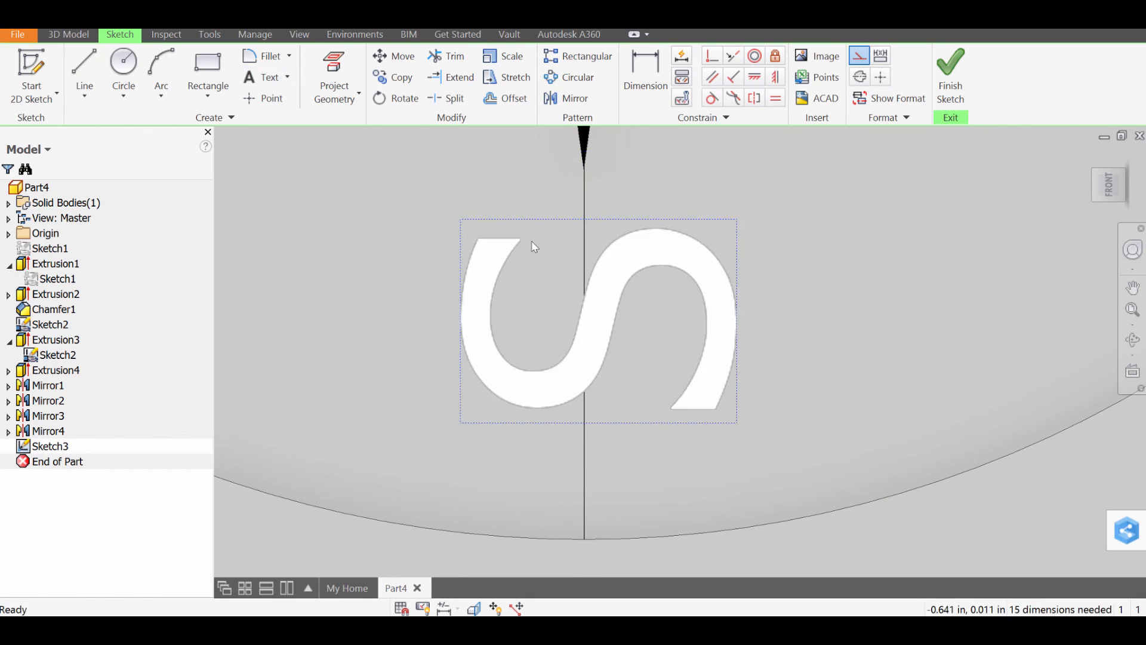
# Step: Rotate the S about its centre on the vertical axis until it reads upright
pyautogui.click(391, 105)
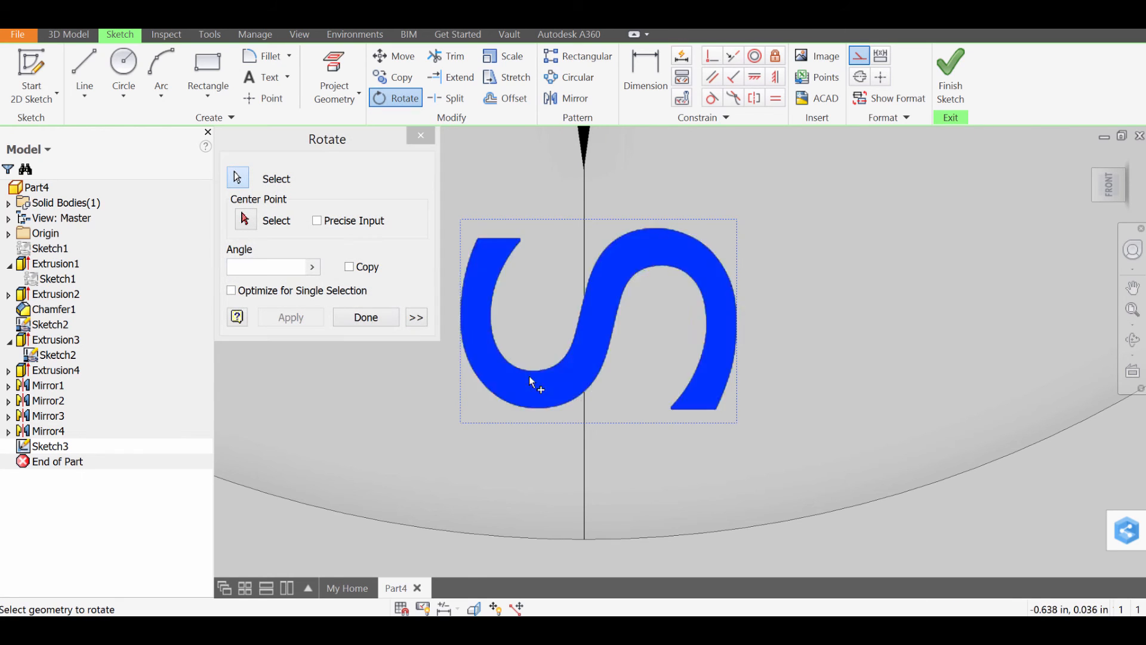
pyautogui.click(525, 392)
pyautogui.click(585, 321)
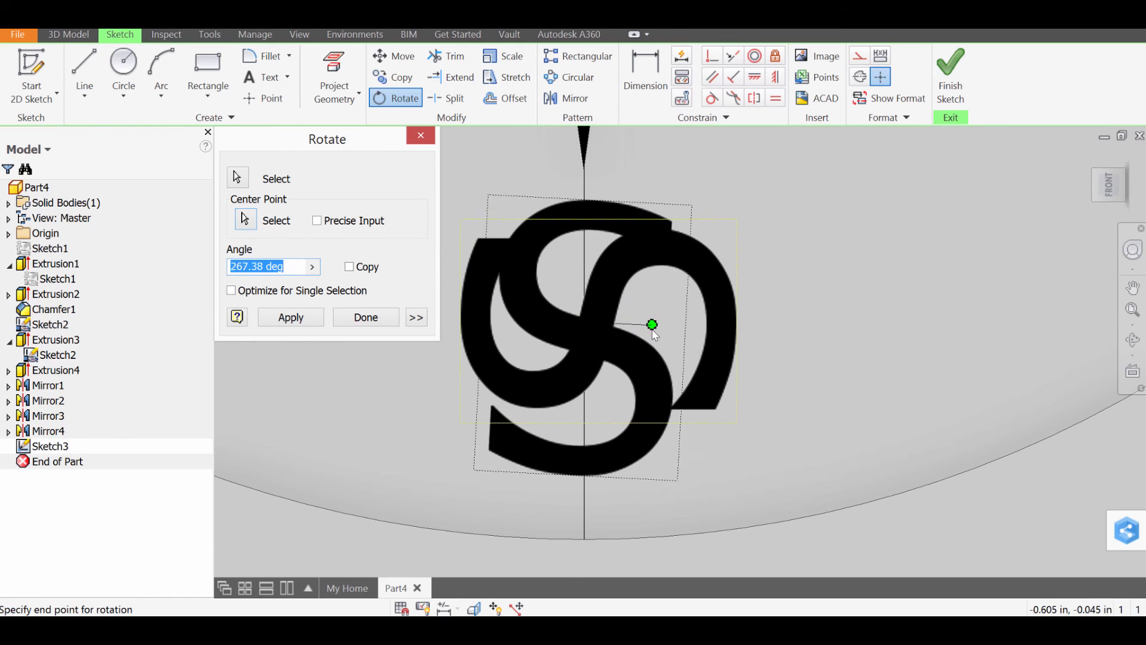
pyautogui.click(651, 323)
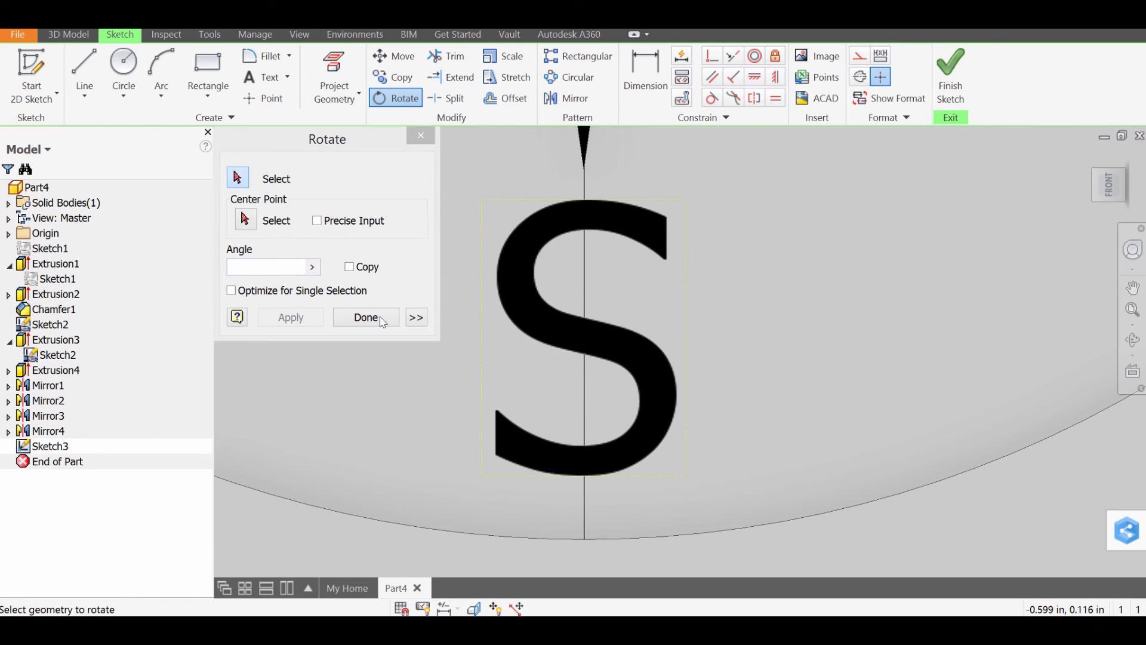
pyautogui.click(366, 317)
# Step: Add the text "W" in Tahoma, 0.180 in high, and move it onto the horizontal axis between the left needle tip and the case rim
pyautogui.scroll(5, 557, 411)
pyautogui.scroll(-10, 557, 411)
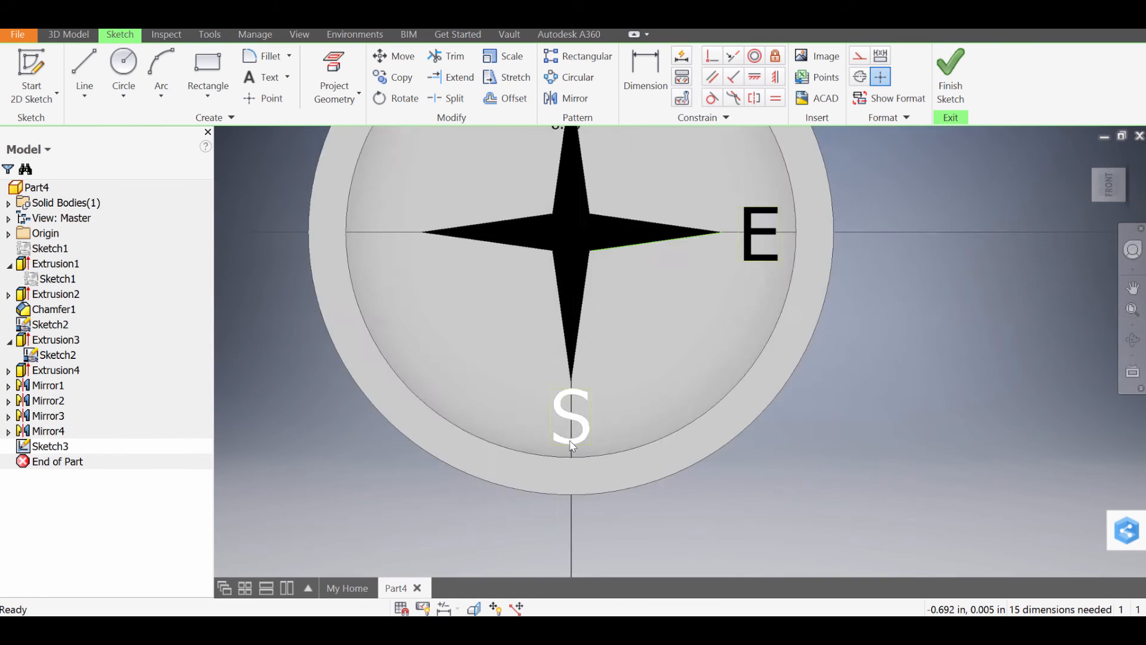
pyautogui.scroll(5, 562, 399)
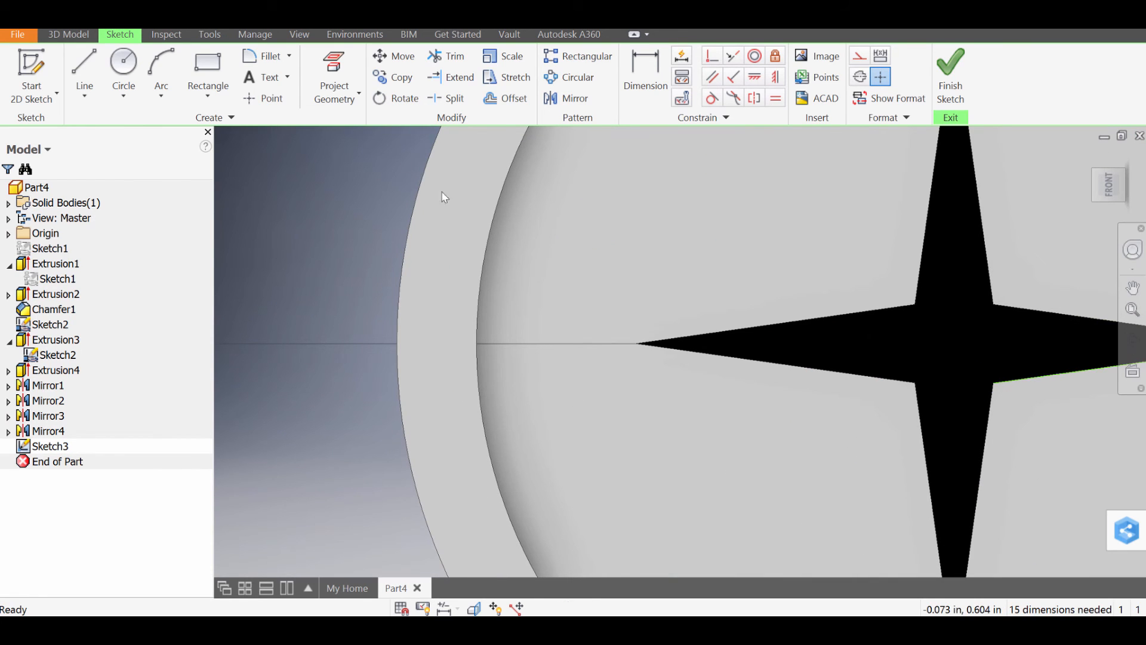
pyautogui.click(265, 77)
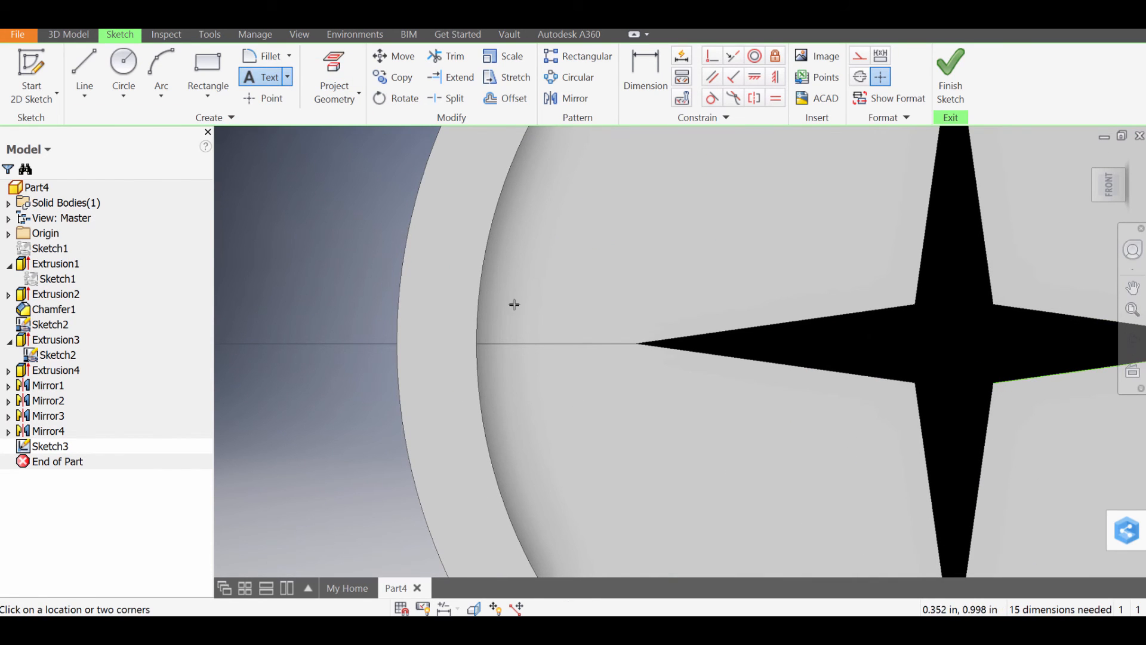
pyautogui.click(587, 375)
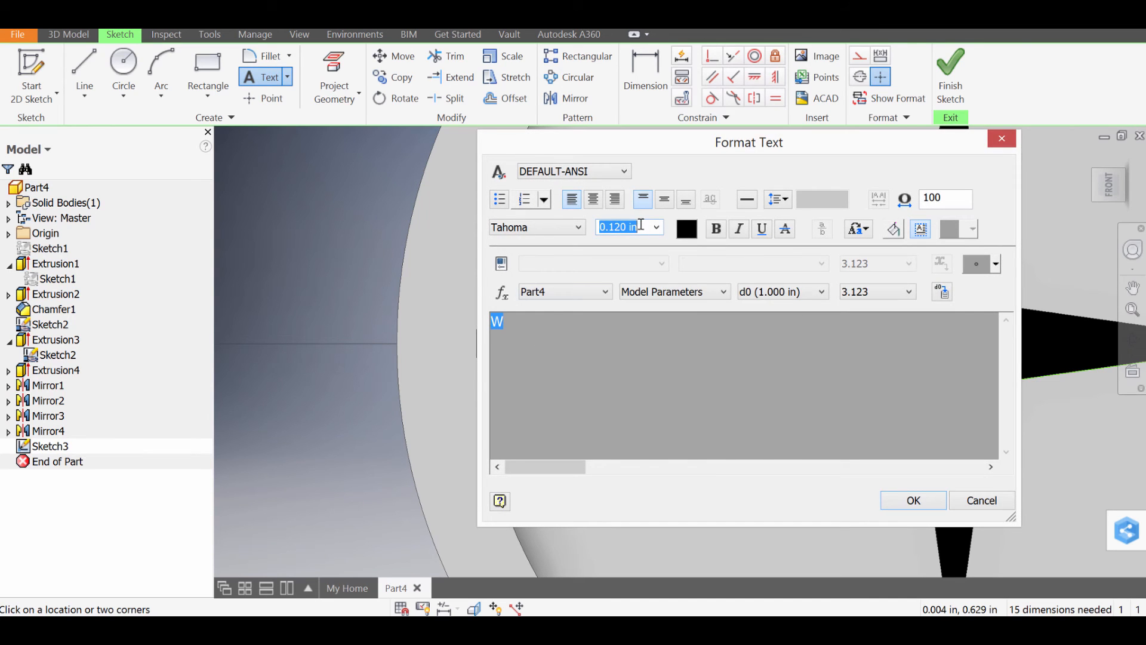
pyautogui.press('Return')
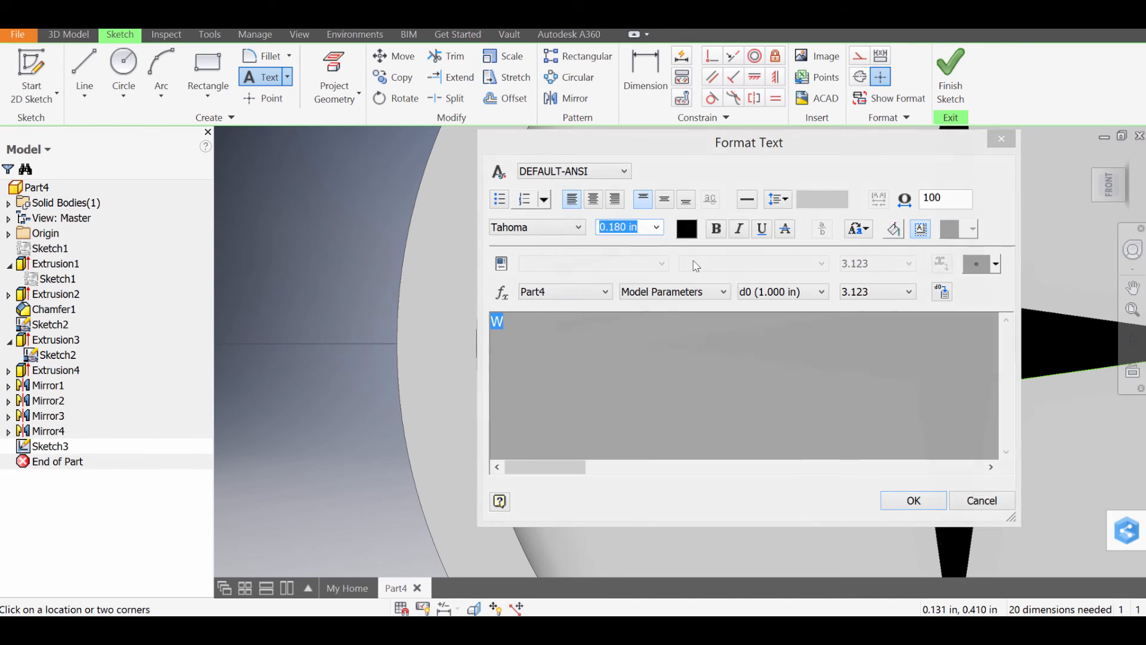
pyautogui.press('Escape')
pyautogui.moveTo(595, 264); pyautogui.dragTo(558, 334)
# Step: Rotate the W by 270 degrees about its centre on the horizontal axis so it reads upright
pyautogui.click(395, 98)
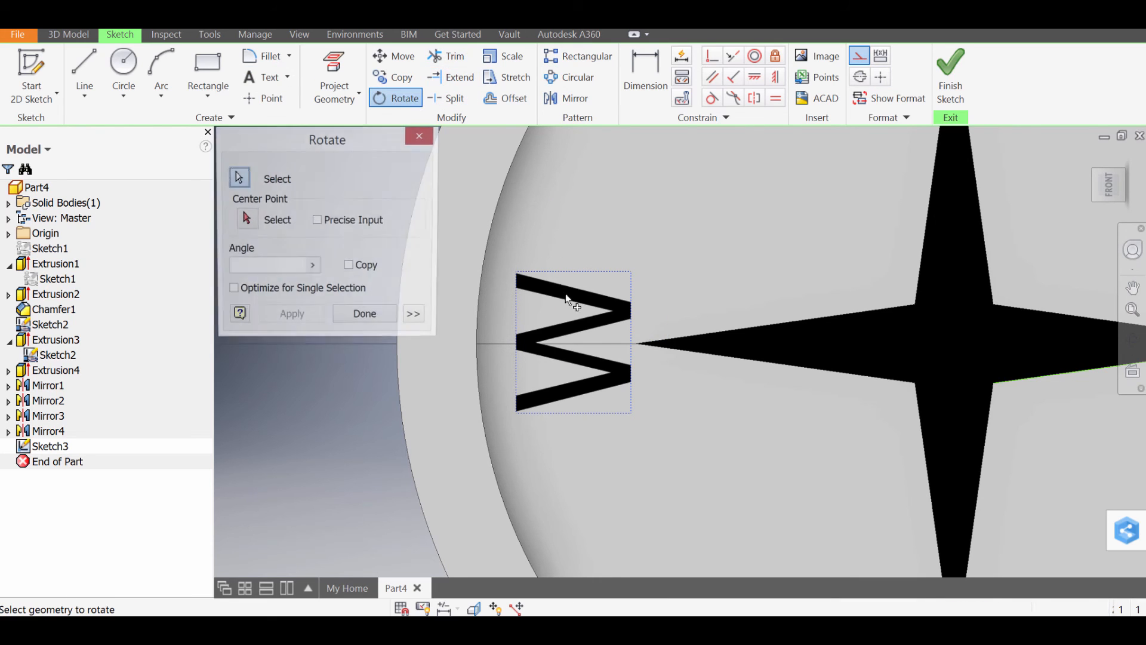
pyautogui.click(554, 295)
pyautogui.click(246, 219)
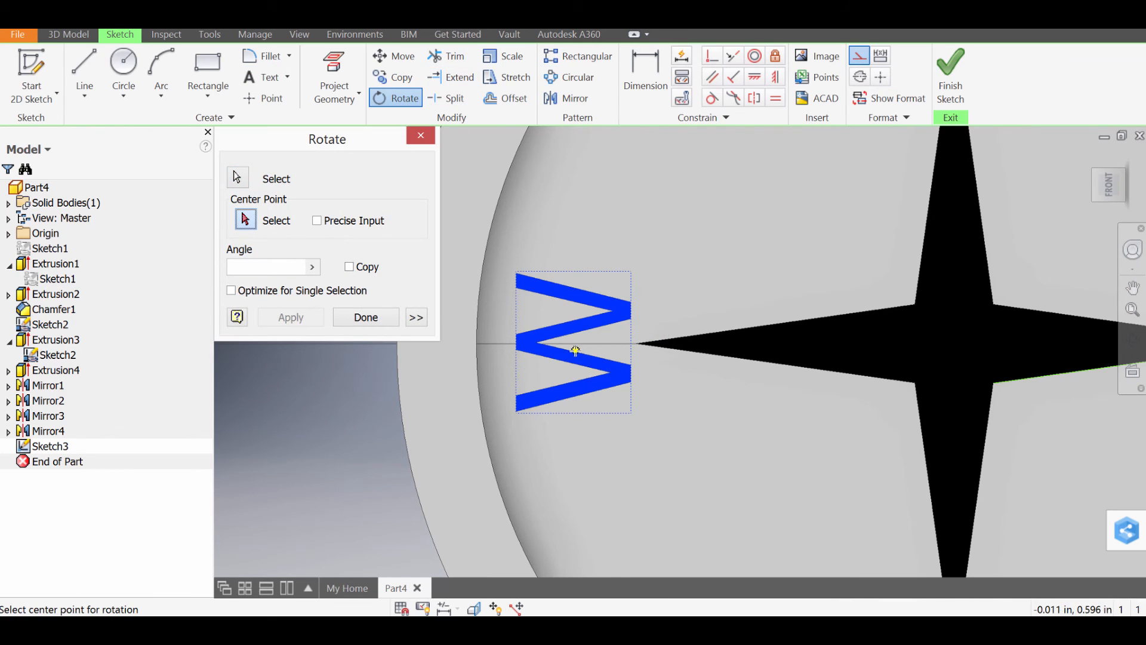
pyautogui.click(575, 343)
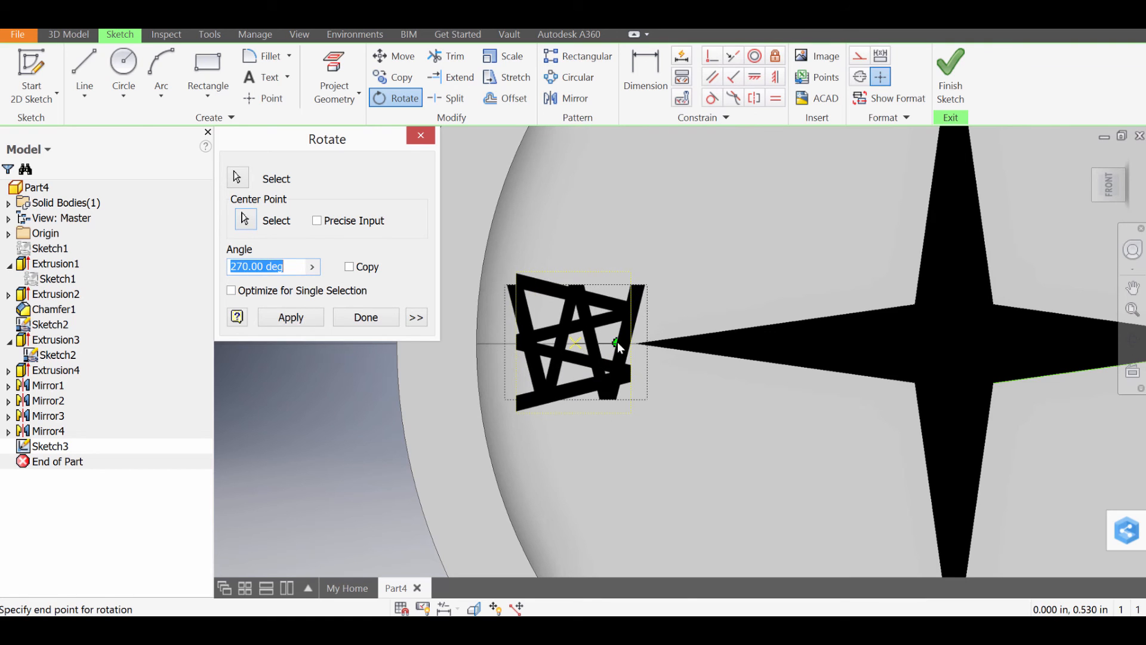
pyautogui.click(617, 343)
pyautogui.click(370, 319)
# Step: Nudge the W outward along the horizontal axis and fine-tune the N's position on the vertical axis
pyautogui.scroll(-3, 535, 427)
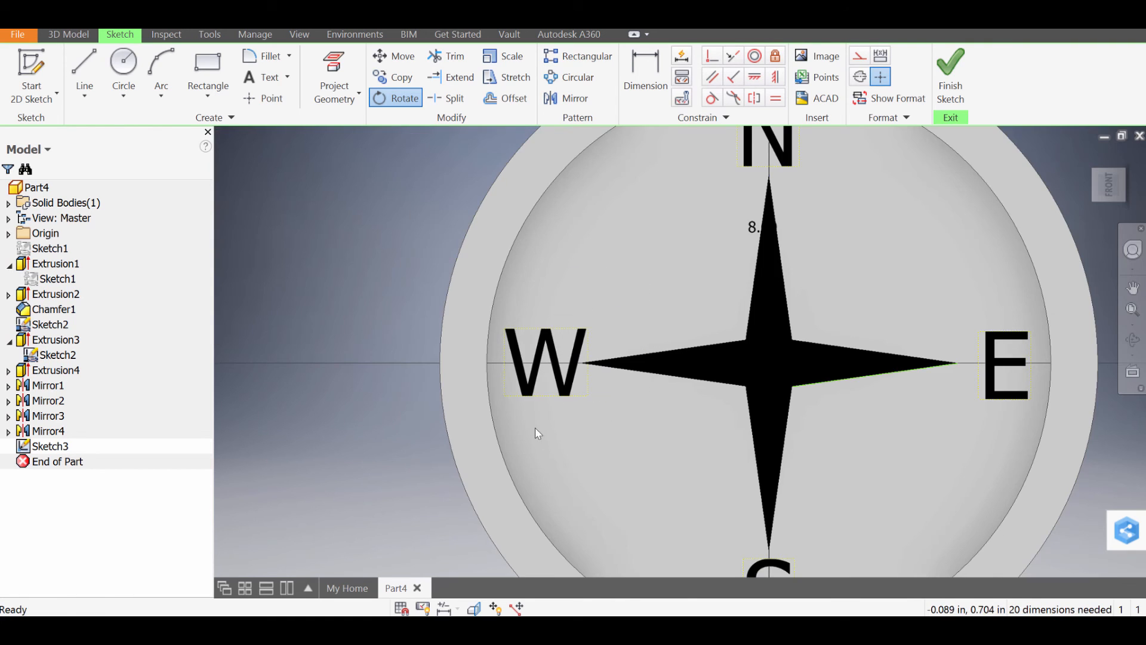
pyautogui.moveTo(534, 427)
pyautogui.mouseDown(button='middle')
pyautogui.moveTo(517, 408)
pyautogui.moveTo(507, 417)
pyautogui.mouseUp(button='middle')
pyautogui.click(481, 353)
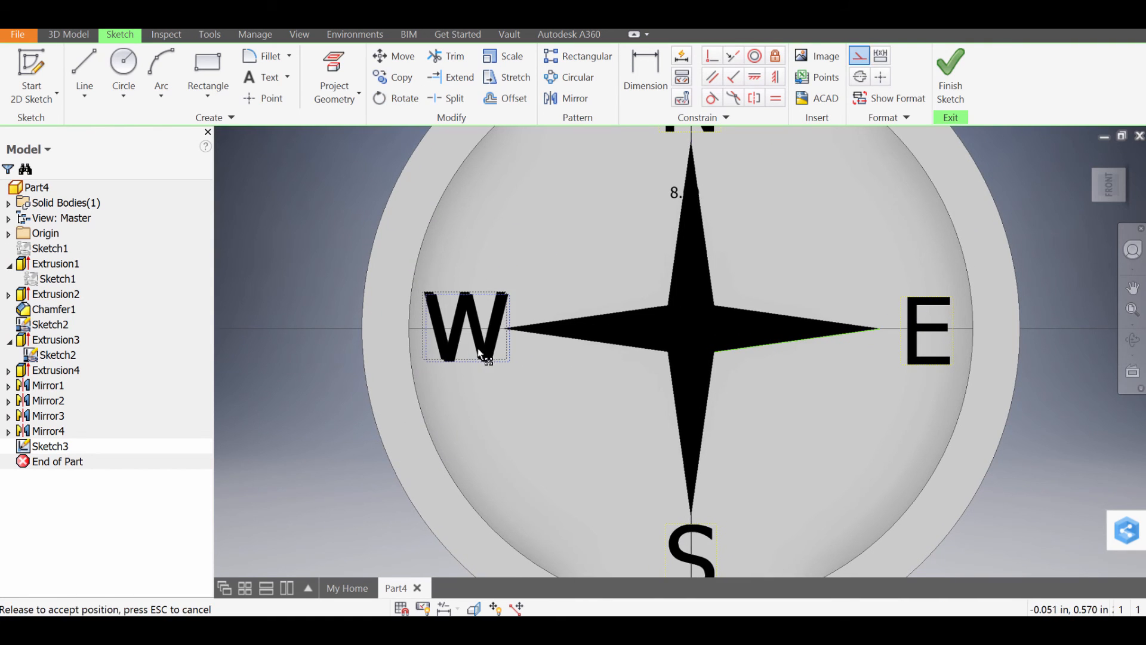
pyautogui.scroll(-3, 638, 378)
pyautogui.scroll(2, 667, 299)
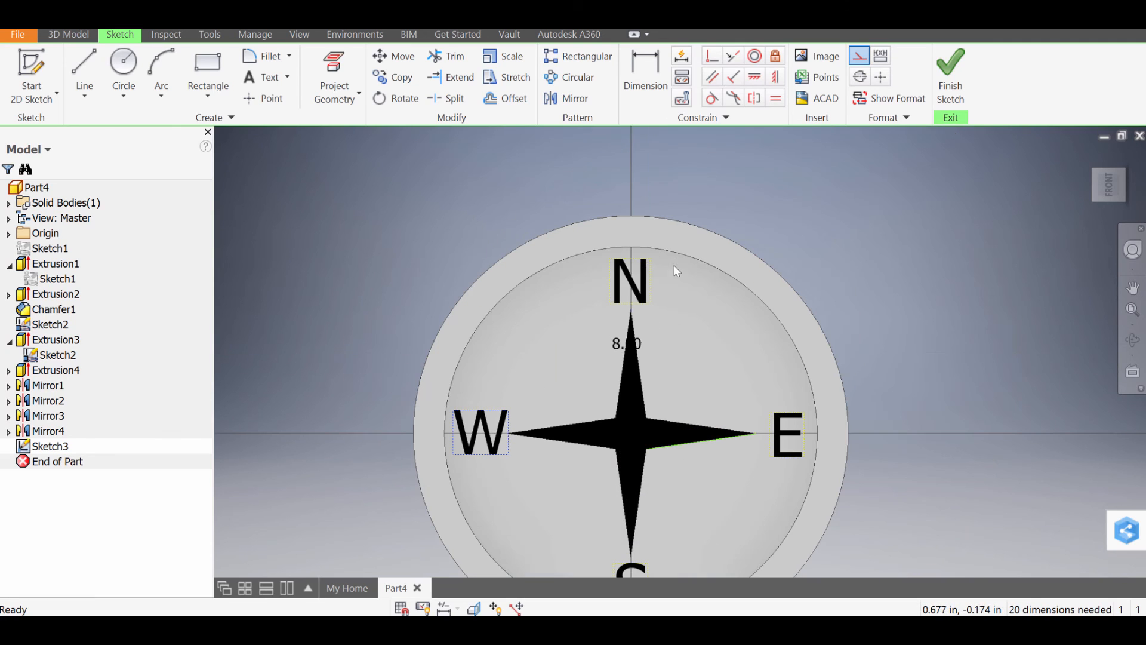
pyautogui.click(648, 297)
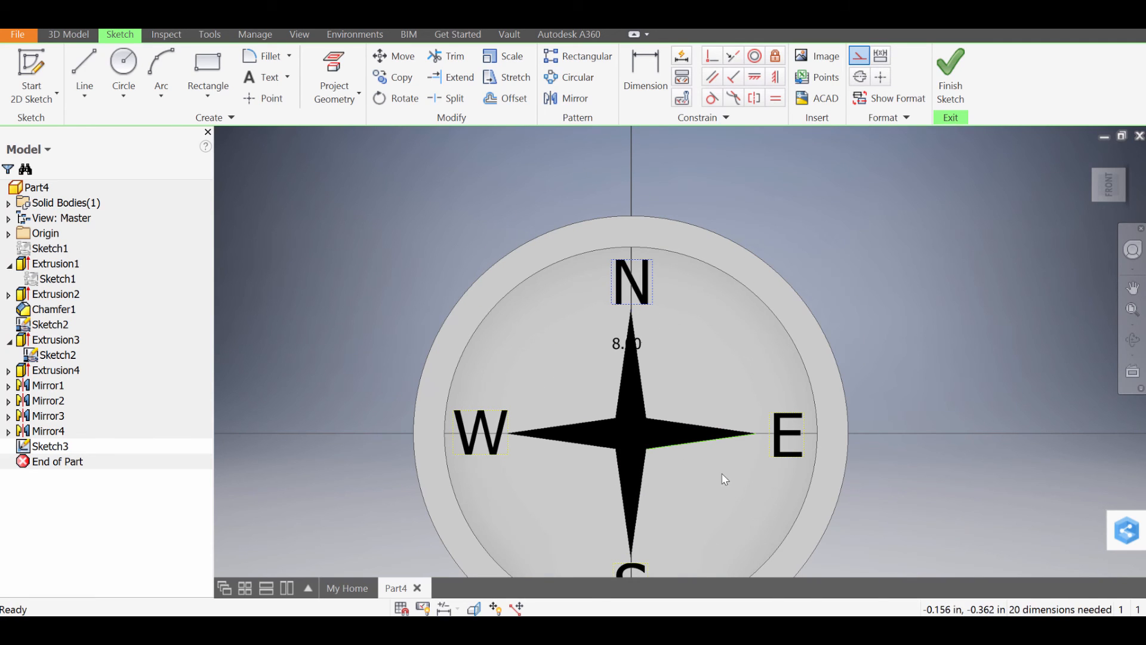
pyautogui.moveTo(718, 501); pyautogui.dragTo(737, 465, button='middle')
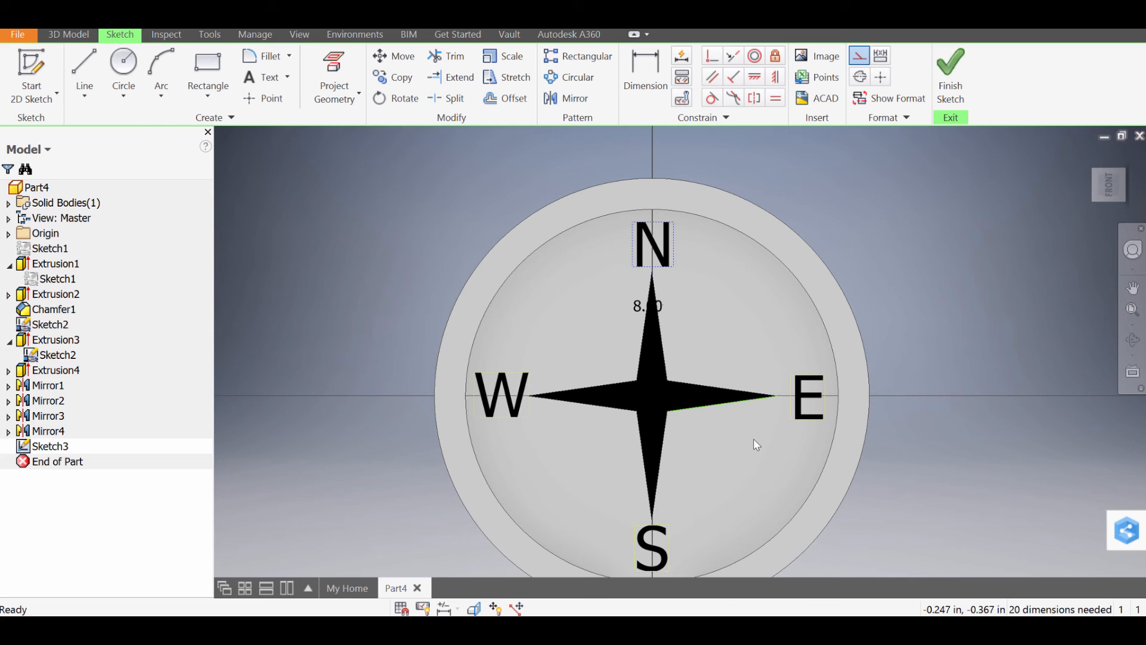
# Step: Finish the lettering sketch and extrude the N, E, S and W 0.01 in from the case floor
pyautogui.click(950, 75)
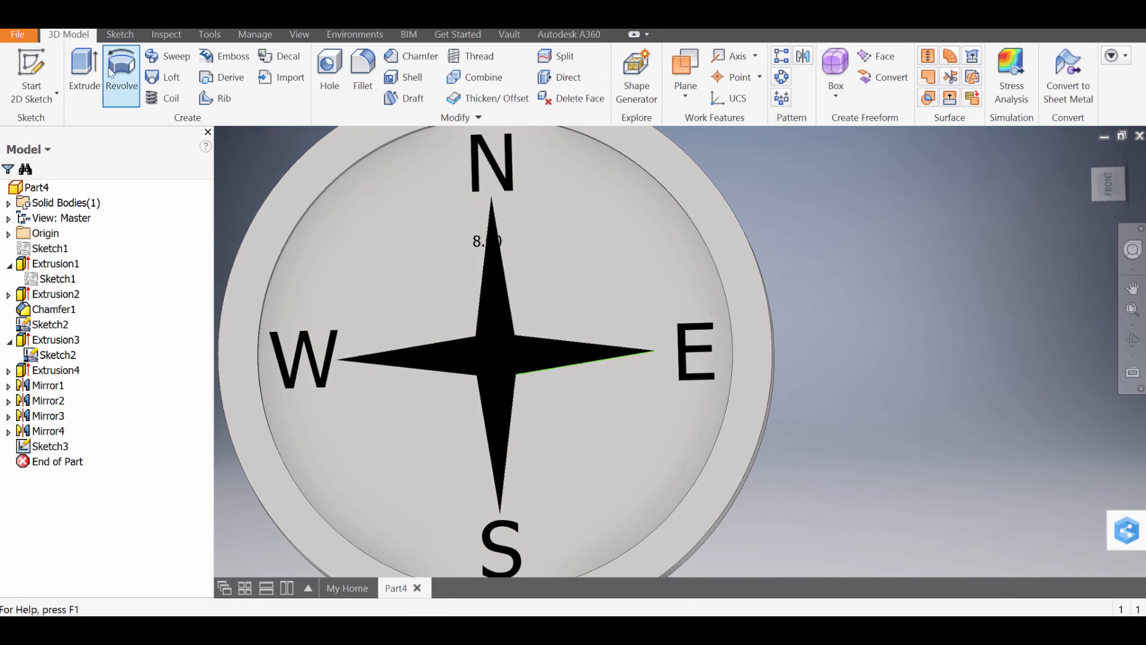
pyautogui.click(83, 72)
pyautogui.moveTo(550, 210); pyautogui.dragTo(711, 236, button='middle')
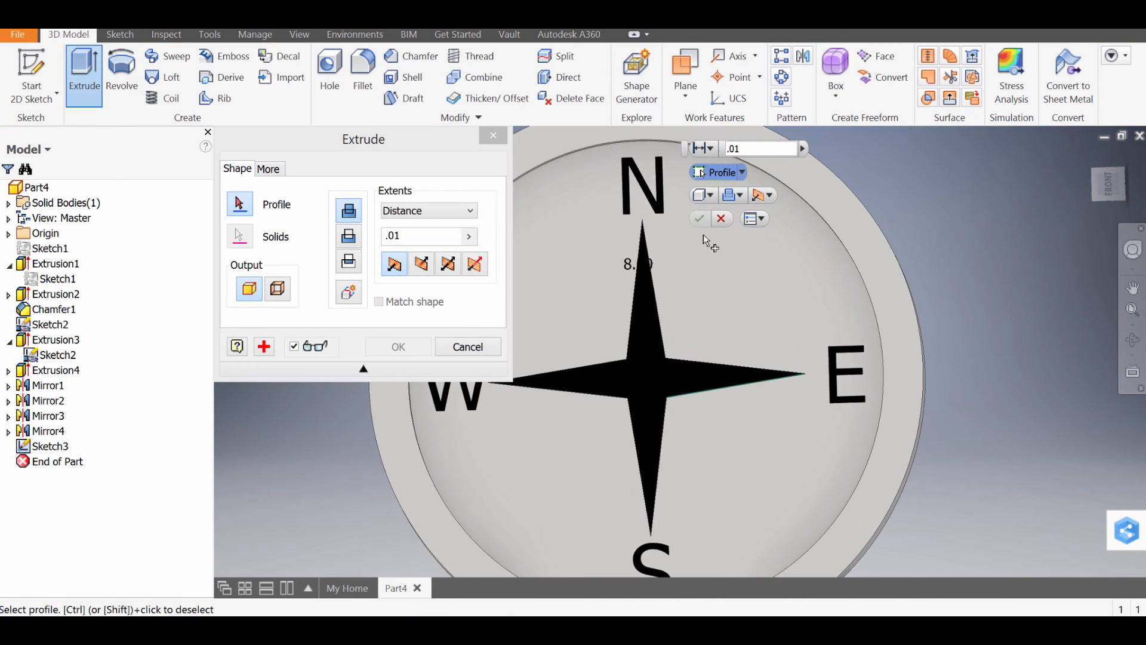
pyautogui.click(660, 209)
pyautogui.click(840, 375)
pyautogui.moveTo(743, 474); pyautogui.dragTo(814, 377, button='middle')
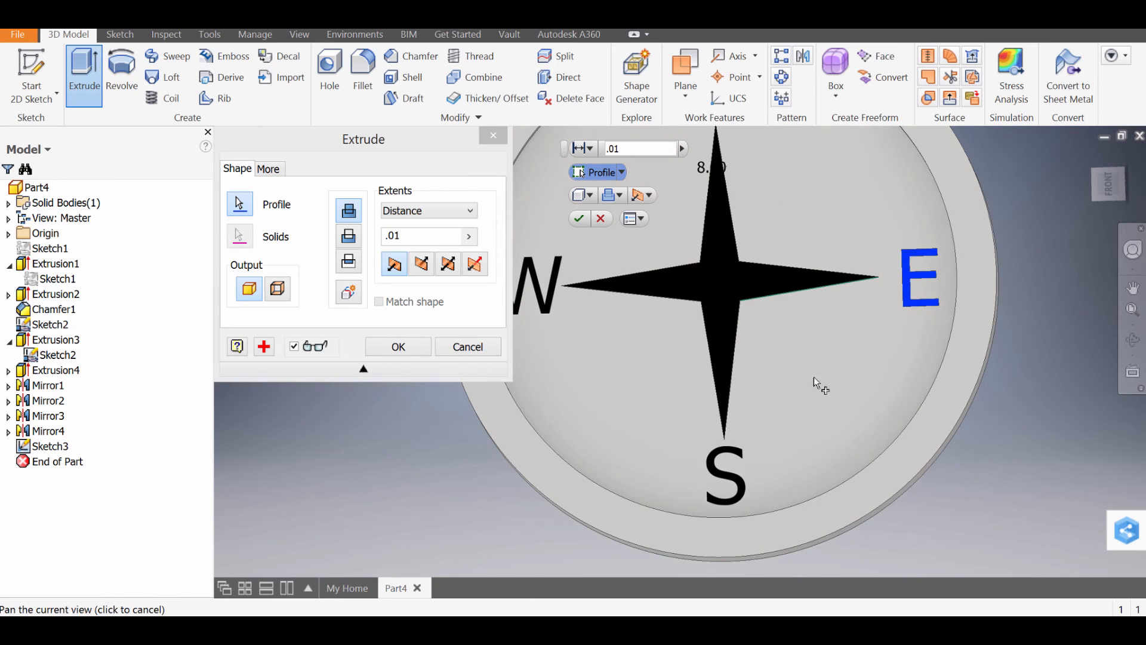
pyautogui.click(719, 469)
pyautogui.click(540, 303)
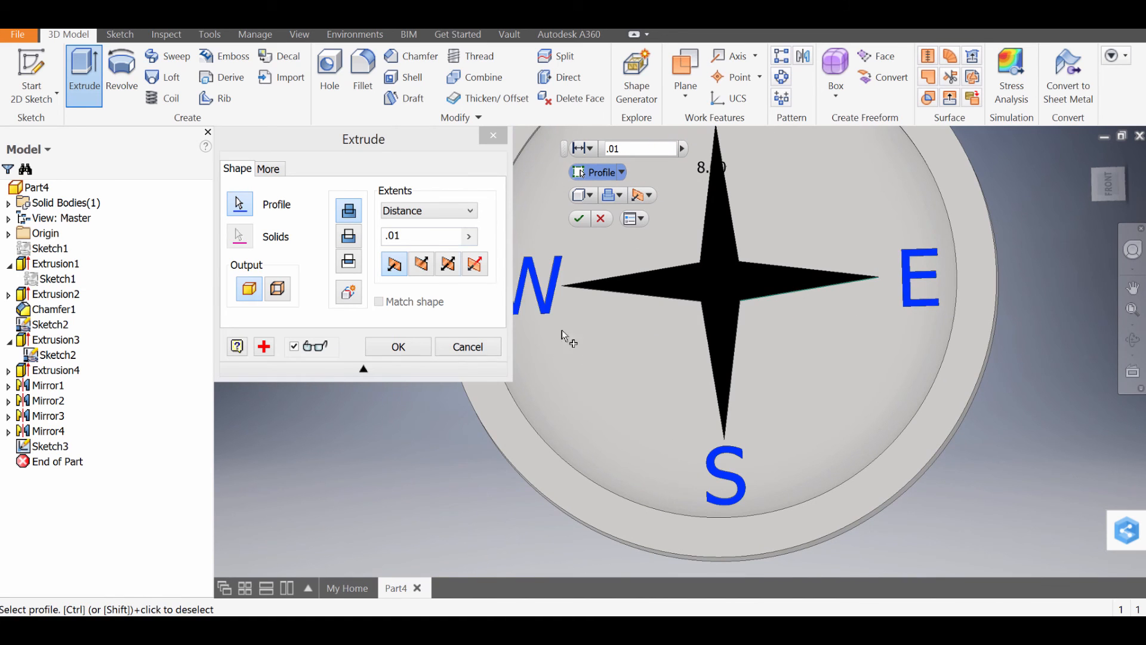
pyautogui.click(416, 341)
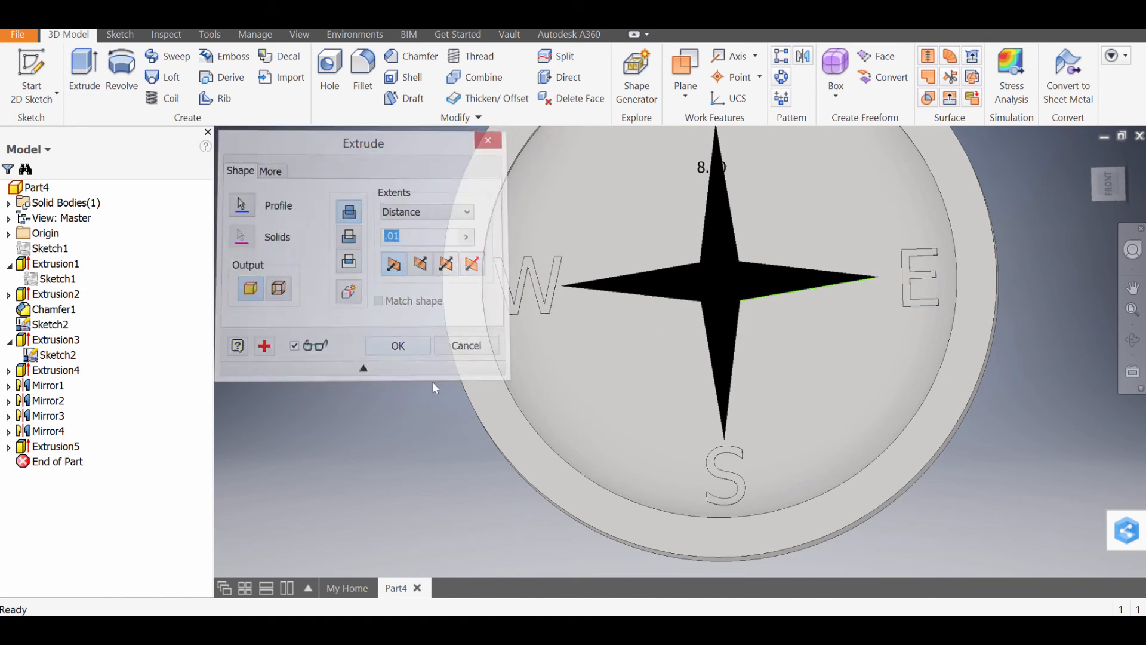
# Step: Adjust the appearance of the raised direction letters to black, RGB 0, 0, 0, starting with the W
pyautogui.keyDown('shift'); pyautogui.moveTo(636, 459); pyautogui.dragTo(615, 428, button='middle'); pyautogui.keyUp('shift')
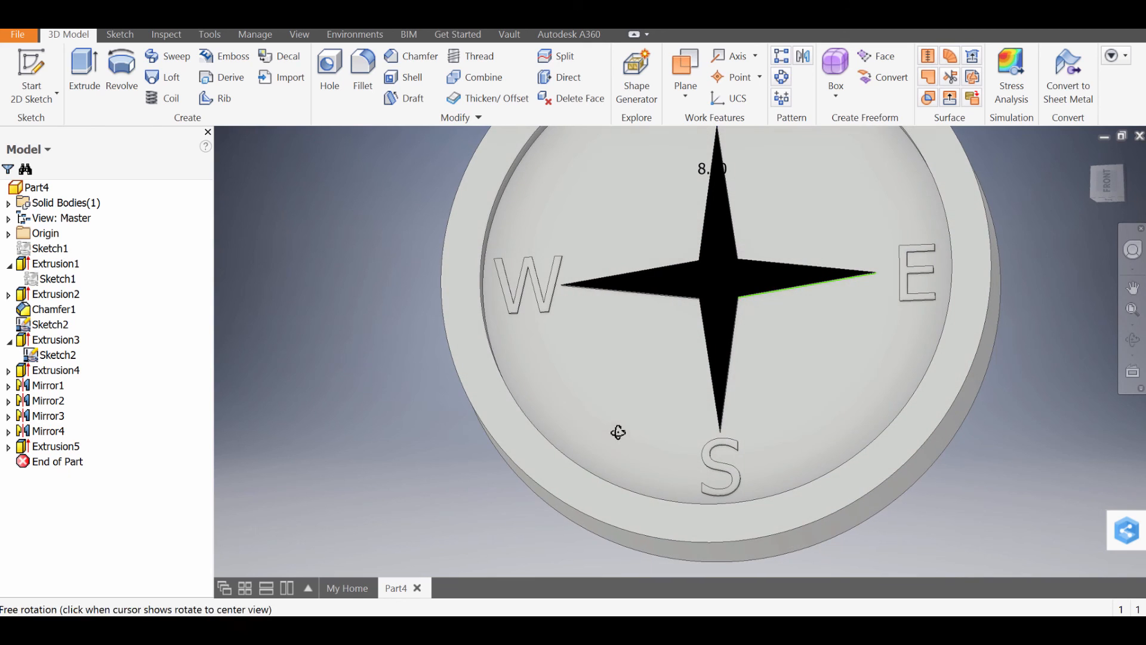
pyautogui.click(254, 34)
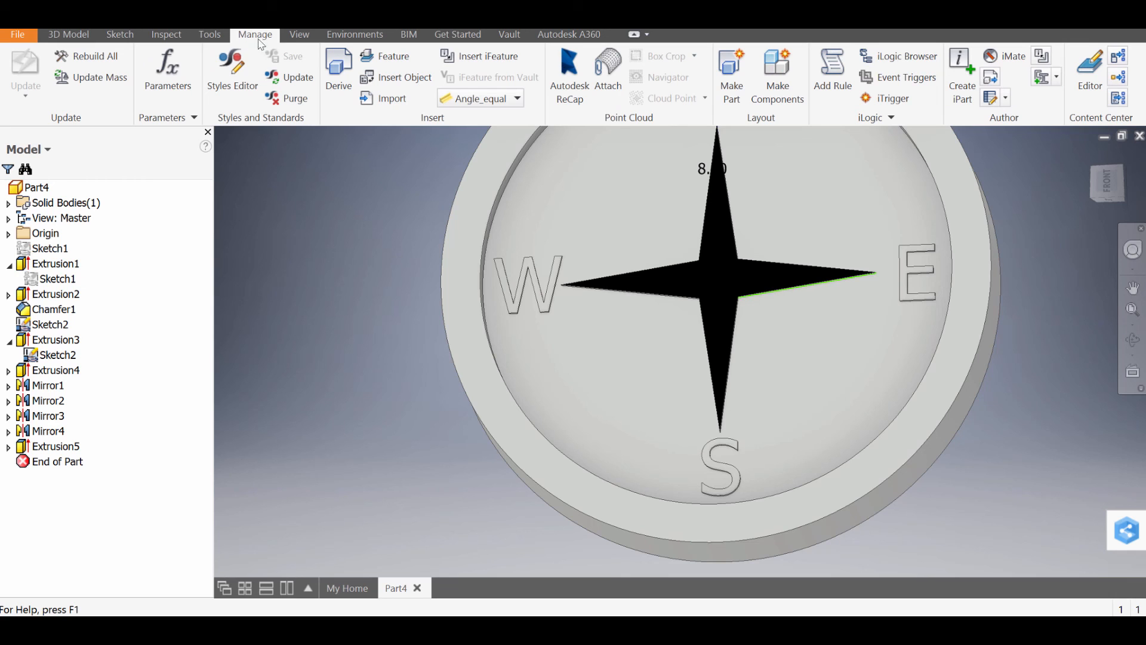
pyautogui.click(210, 34)
pyautogui.click(229, 77)
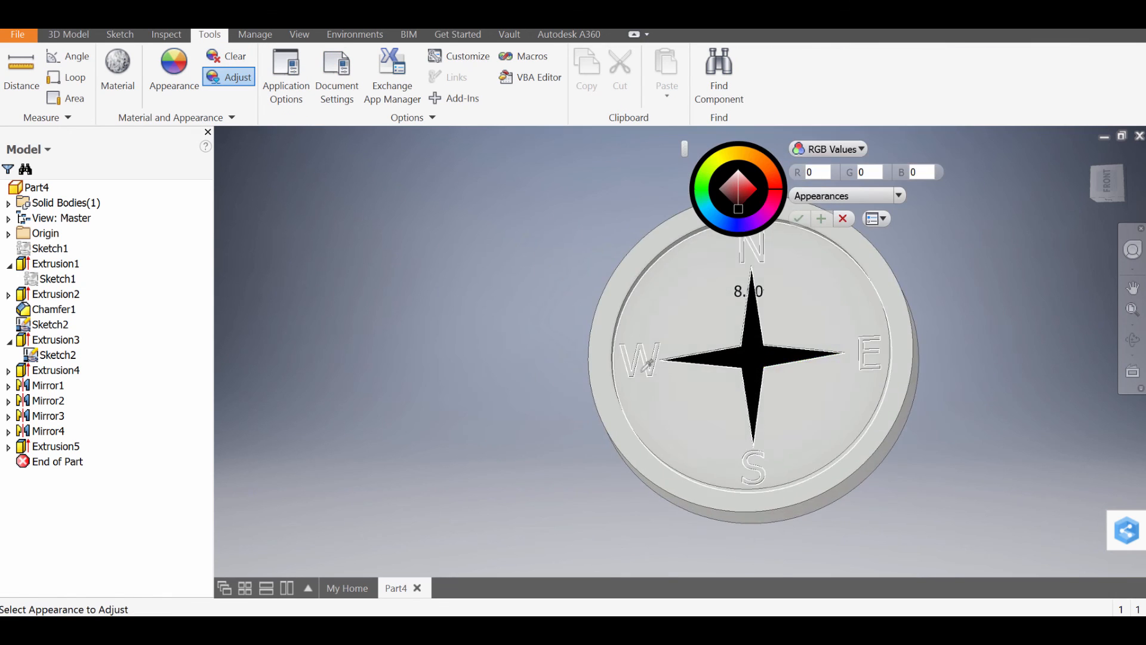
pyautogui.scroll(5, 632, 345)
pyautogui.click(631, 345)
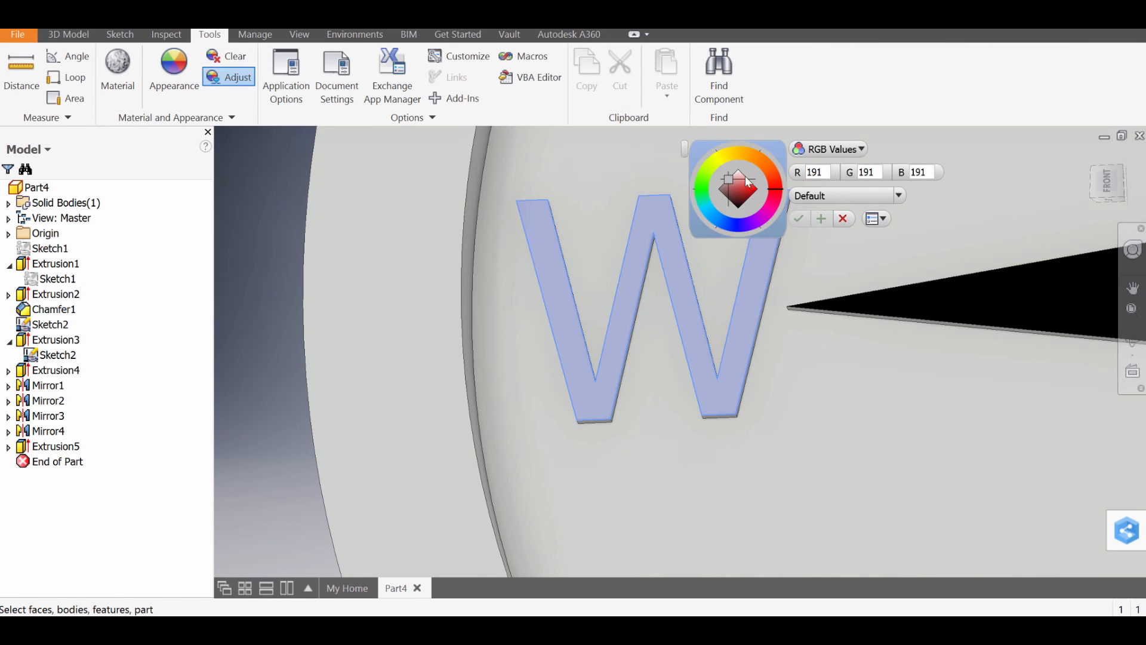
pyautogui.click(736, 209)
pyautogui.scroll(-5, 699, 366)
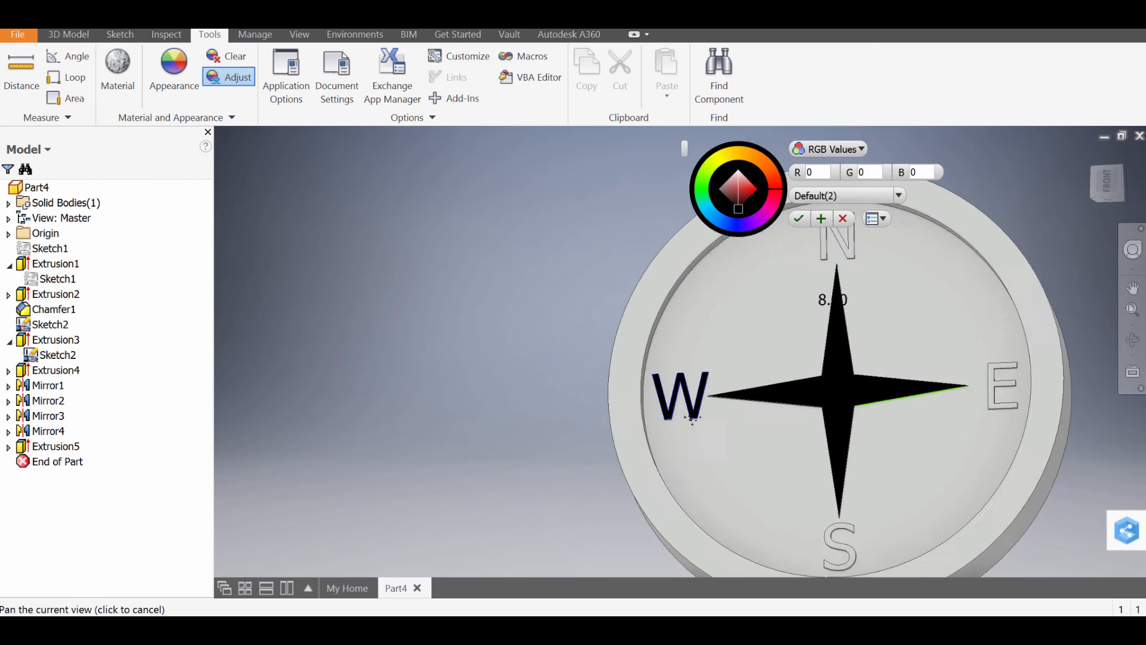
pyautogui.scroll(5, 624, 337)
pyautogui.scroll(3, 623, 337)
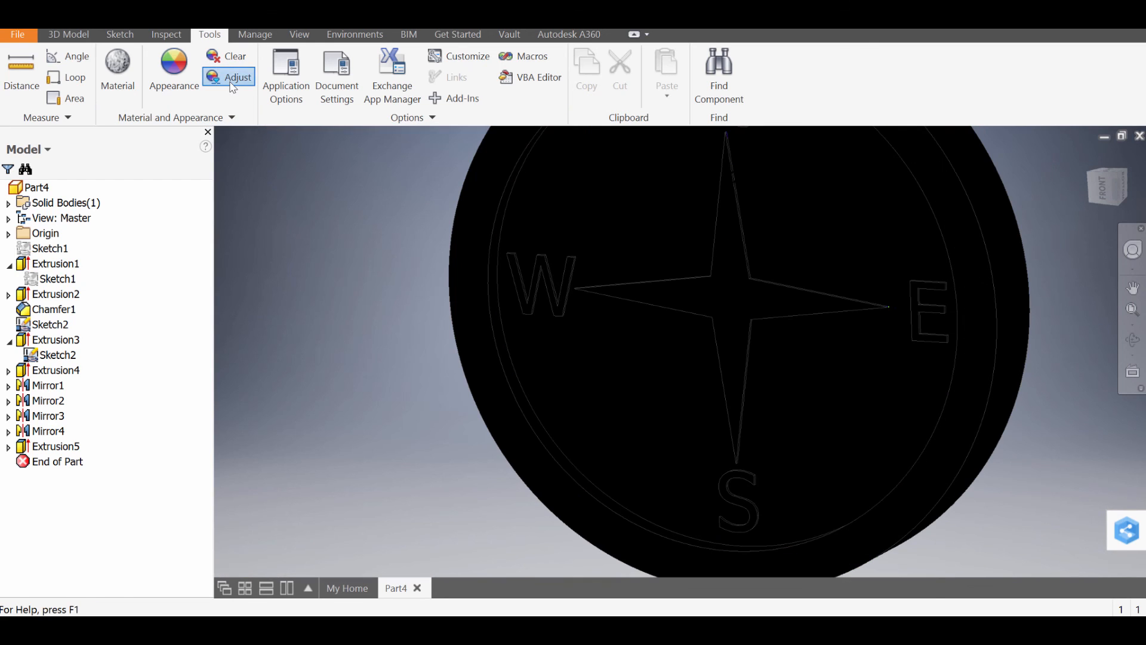
# Step: Apply the Gold - Metal appearance to the case floor and the outer case faces
pyautogui.click(232, 84)
pyautogui.scroll(-2, 847, 196)
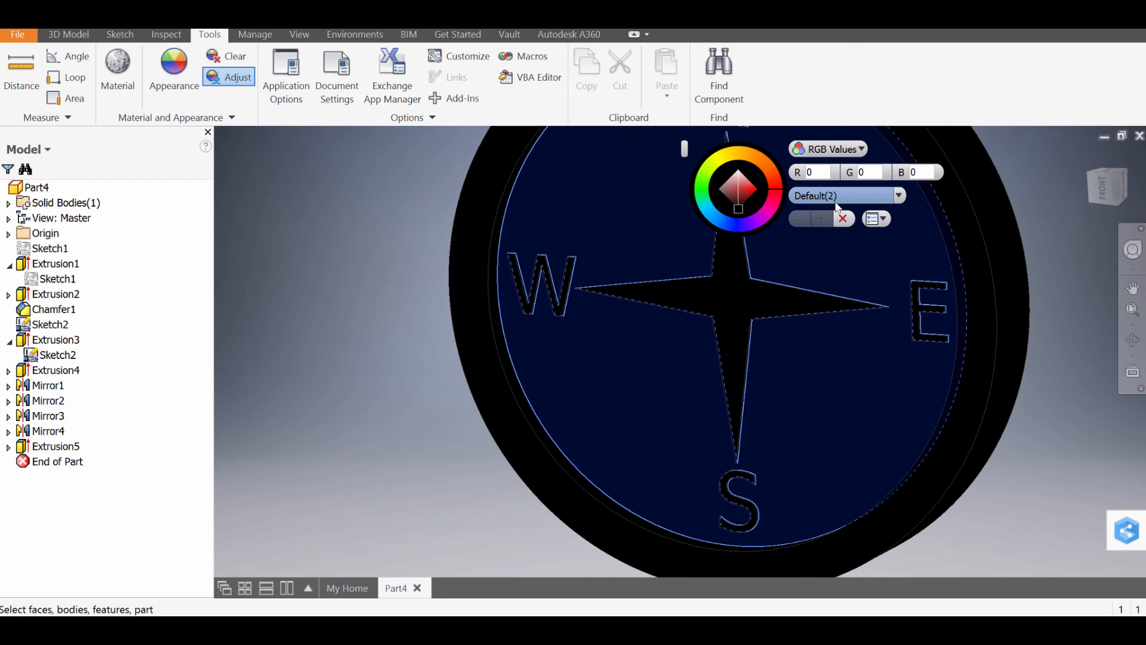
pyautogui.click(860, 196)
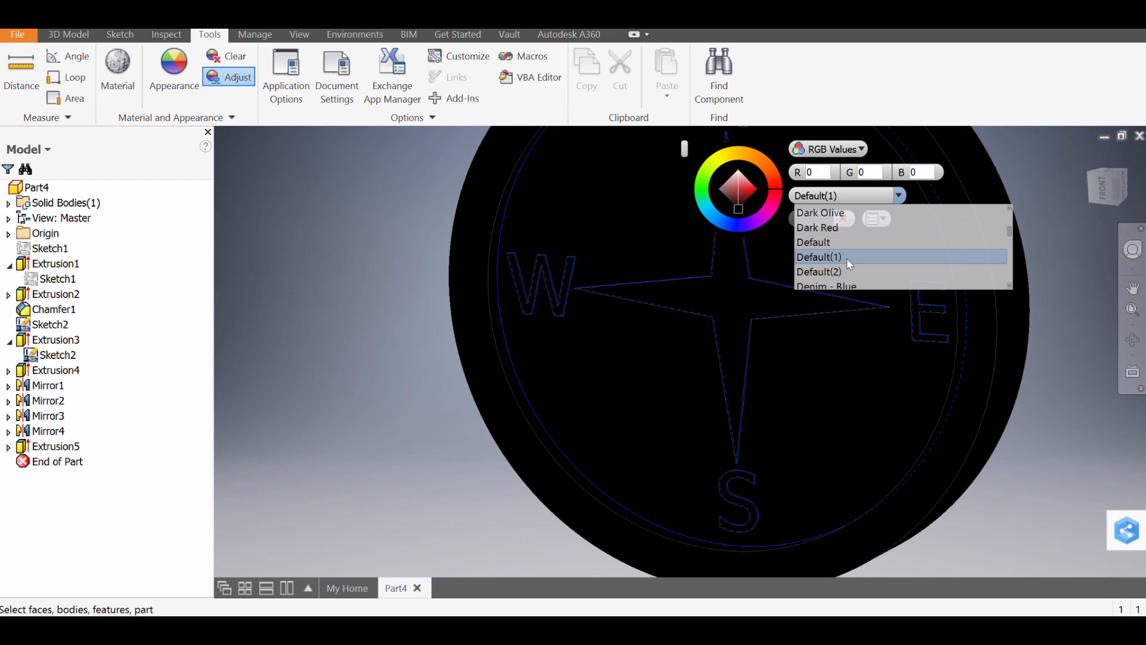
pyautogui.scroll(-5, 849, 282)
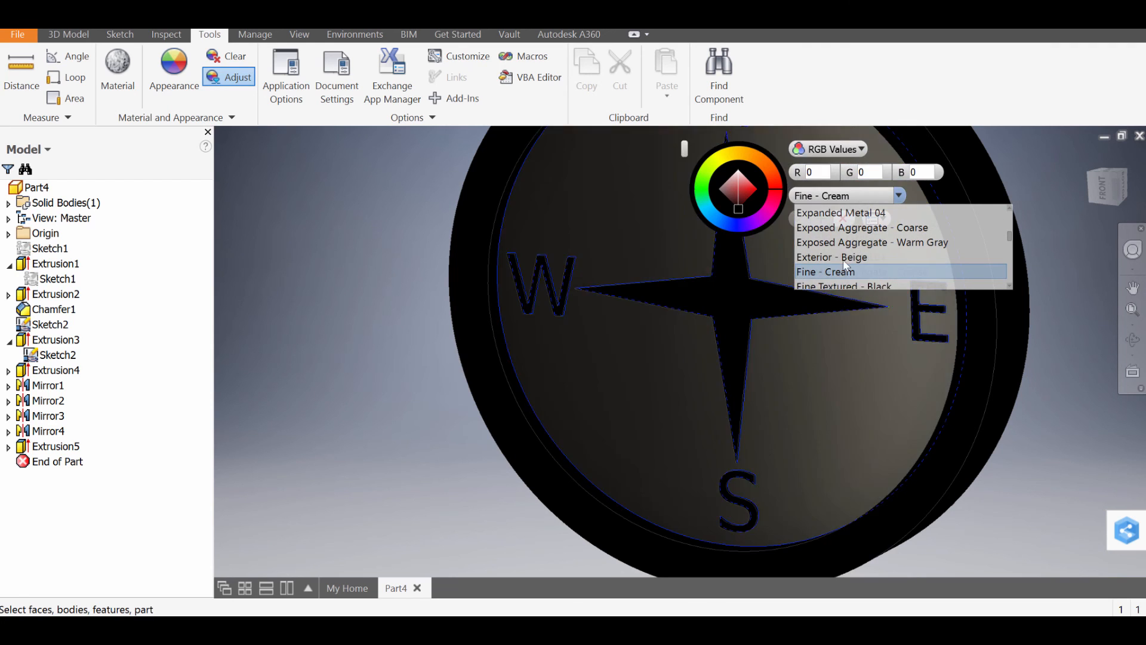
pyautogui.scroll(-2, 847, 250)
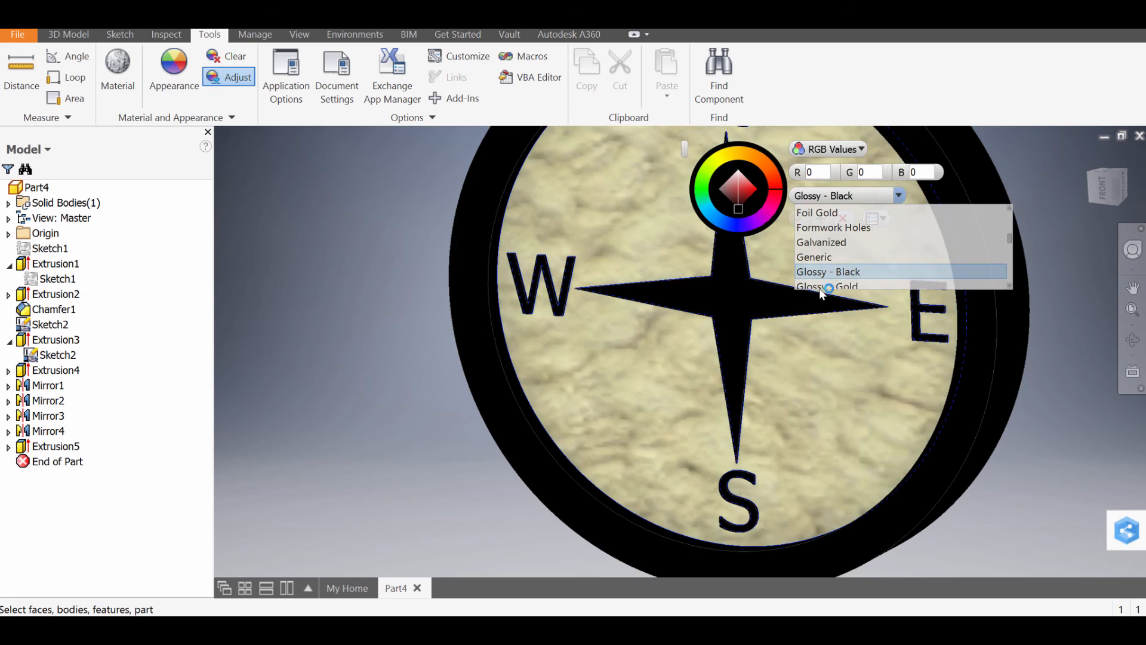
pyautogui.click(822, 291)
pyautogui.keyDown('shift'); pyautogui.moveTo(908, 251); pyautogui.dragTo(693, 328, button='middle'); pyautogui.keyUp('shift')
pyautogui.scroll(3, 693, 328)
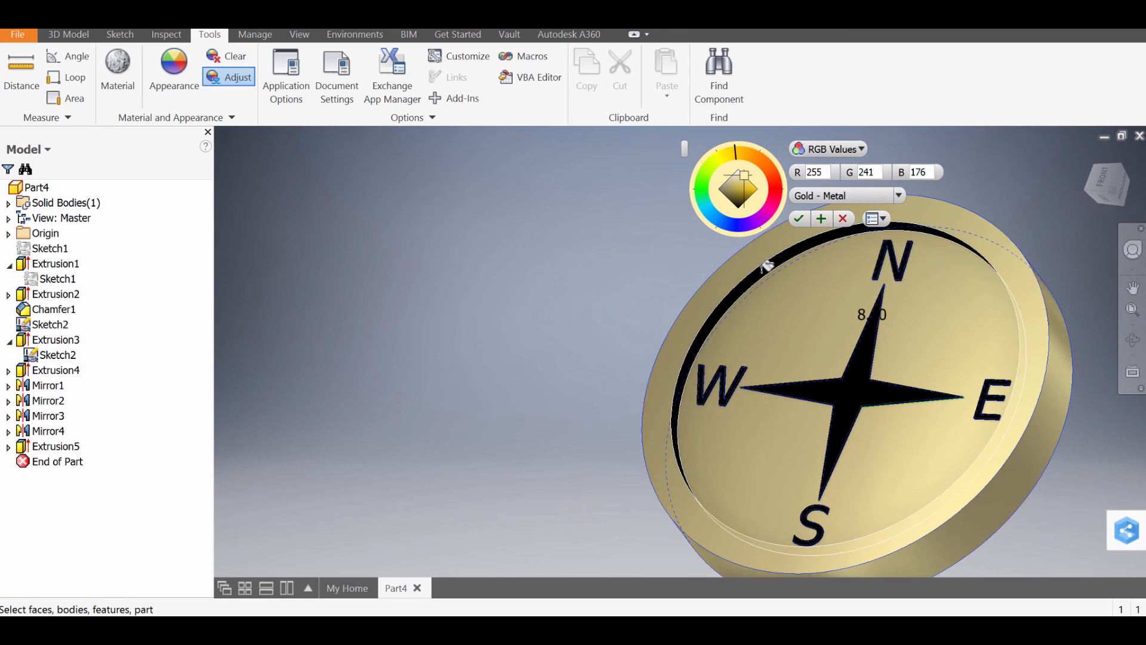
# Step: Recolour the case floor a saturated golden yellow and the front rim face light blue, and apply the adjusted appearances
pyautogui.scroll(-2, 836, 358)
pyautogui.moveTo(744, 174); pyautogui.dragTo(758, 189)
pyautogui.keyDown('shift'); pyautogui.moveTo(758, 190); pyautogui.dragTo(854, 368, button='middle'); pyautogui.keyUp('shift')
pyautogui.scroll(2, 788, 299)
pyautogui.click(721, 231)
pyautogui.keyDown('shift'); pyautogui.moveTo(721, 230); pyautogui.dragTo(833, 224, button='middle'); pyautogui.keyUp('shift')
pyautogui.click(821, 219)
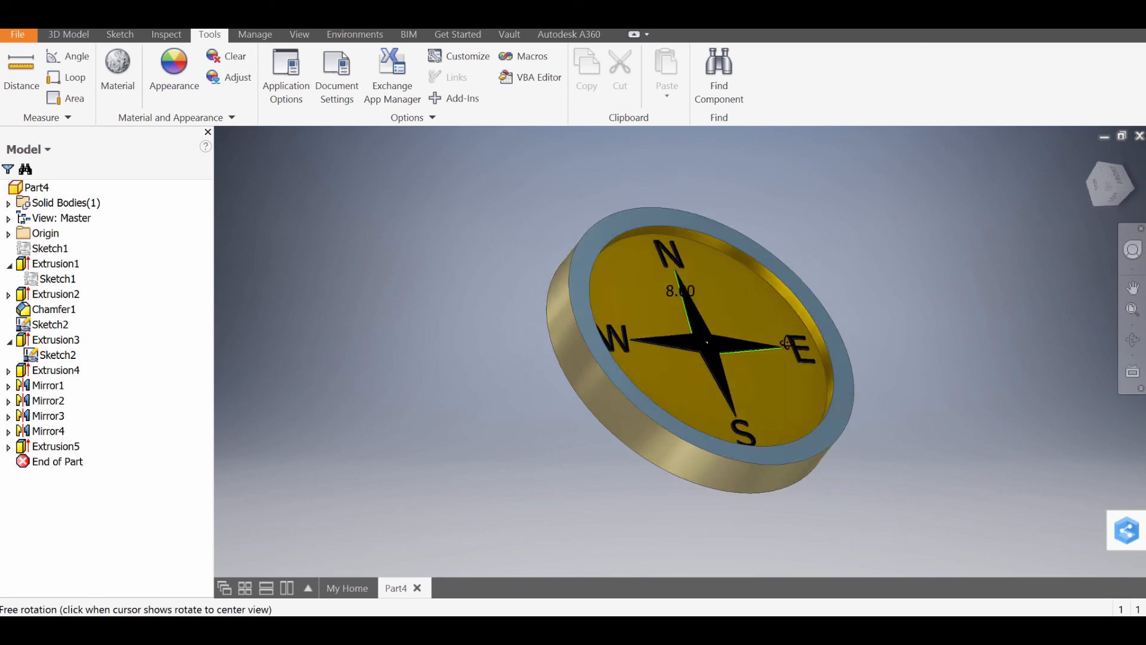
# Step: Hide Sketch2 under Extrusion3 to remove its leftover dimension from the compass face
pyautogui.keyDown('shift'); pyautogui.moveTo(787, 342); pyautogui.dragTo(744, 398, button='middle'); pyautogui.keyUp('shift')
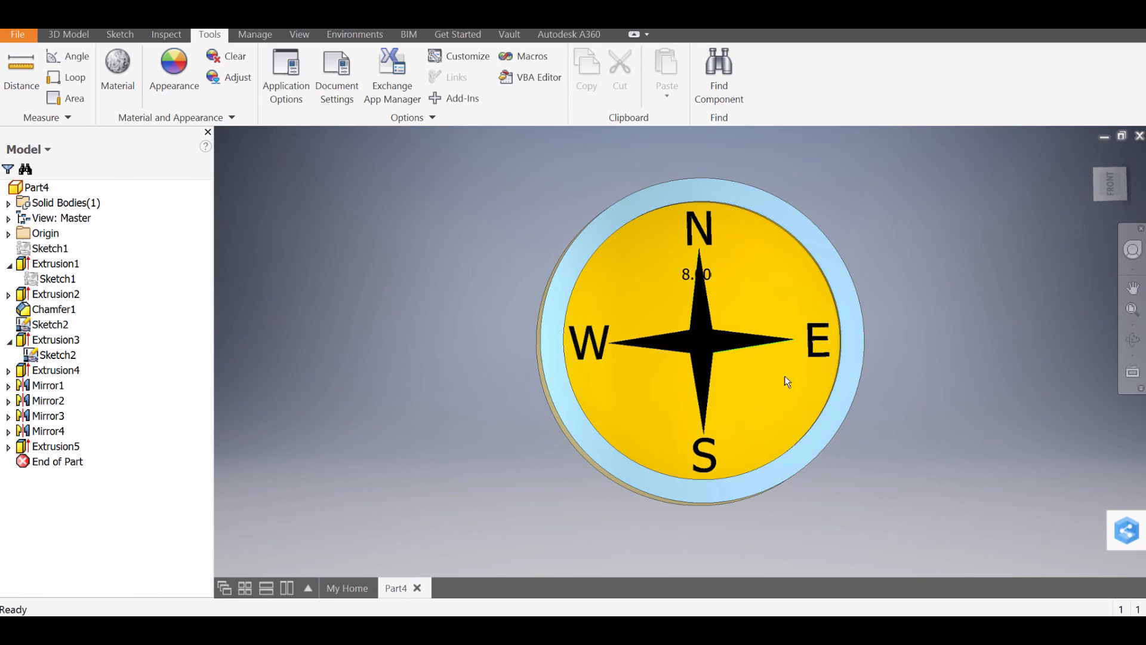
pyautogui.keyDown('shift'); pyautogui.moveTo(886, 404); pyautogui.dragTo(849, 381, button='middle'); pyautogui.keyUp('shift')
pyautogui.keyDown('shift'); pyautogui.moveTo(797, 439); pyautogui.dragTo(773, 473, button='middle'); pyautogui.keyUp('shift')
pyautogui.moveTo(665, 471); pyautogui.dragTo(665, 458, button='middle')
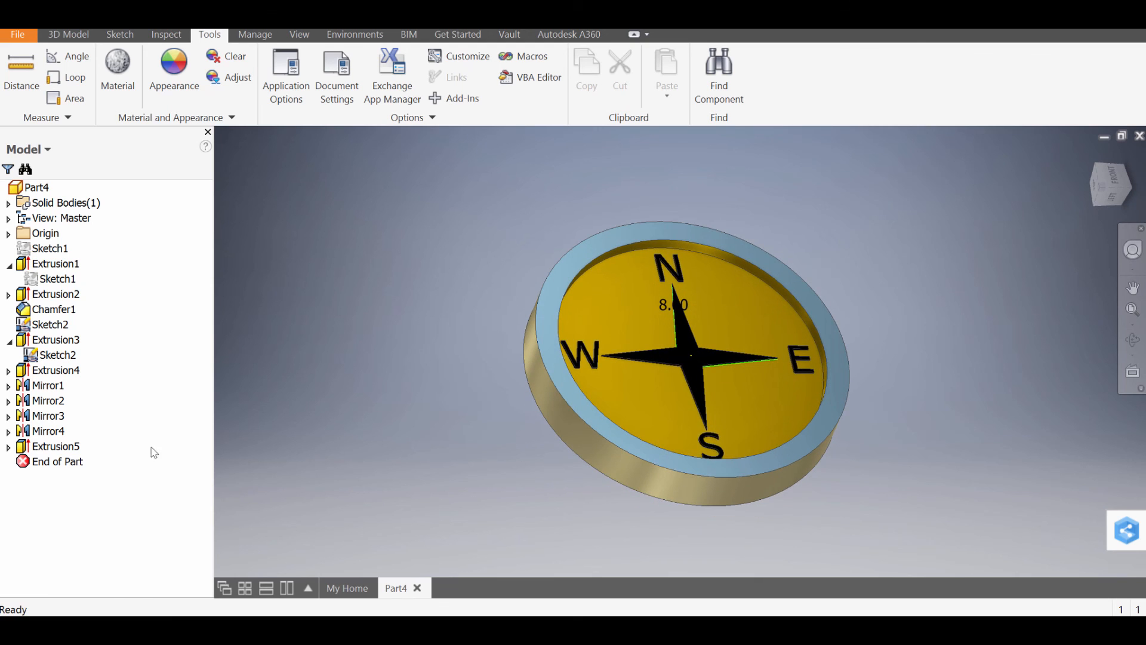
pyautogui.rightClick(48, 356)
pyautogui.click(91, 504)
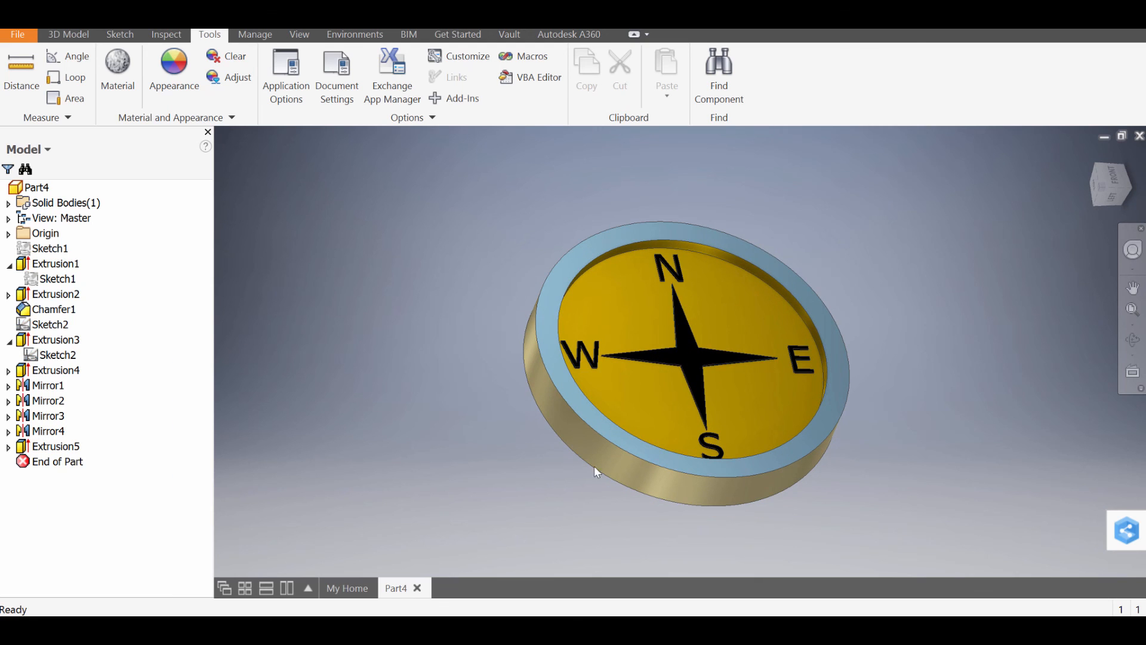
pyautogui.keyDown('shift'); pyautogui.moveTo(593, 466); pyautogui.dragTo(657, 476, button='middle'); pyautogui.keyUp('shift')
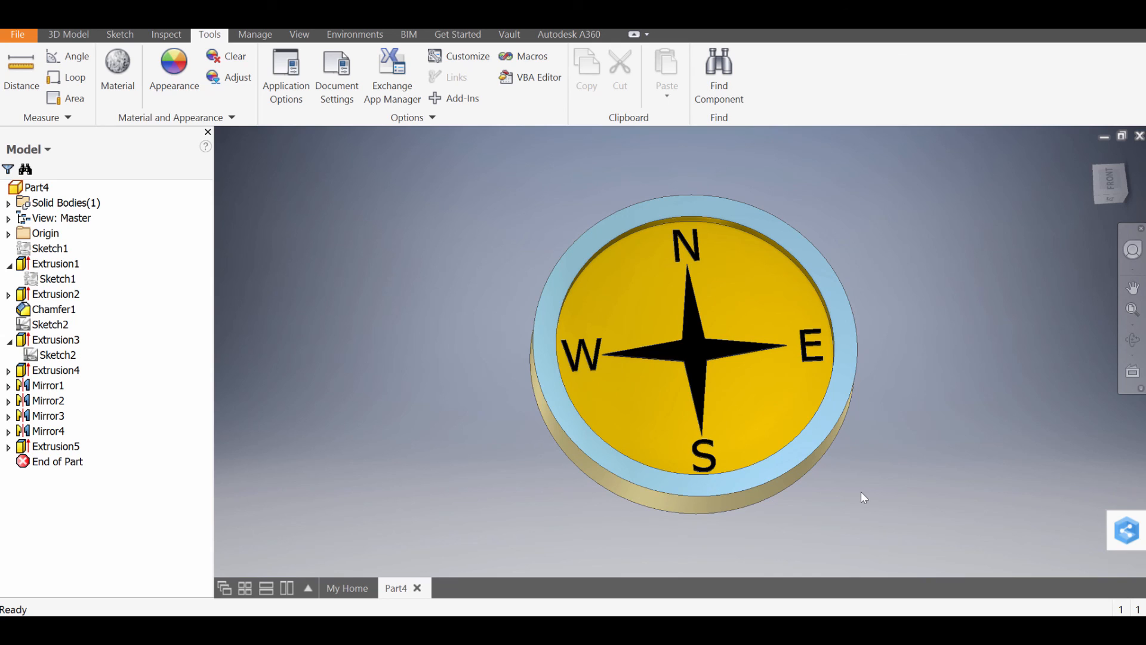